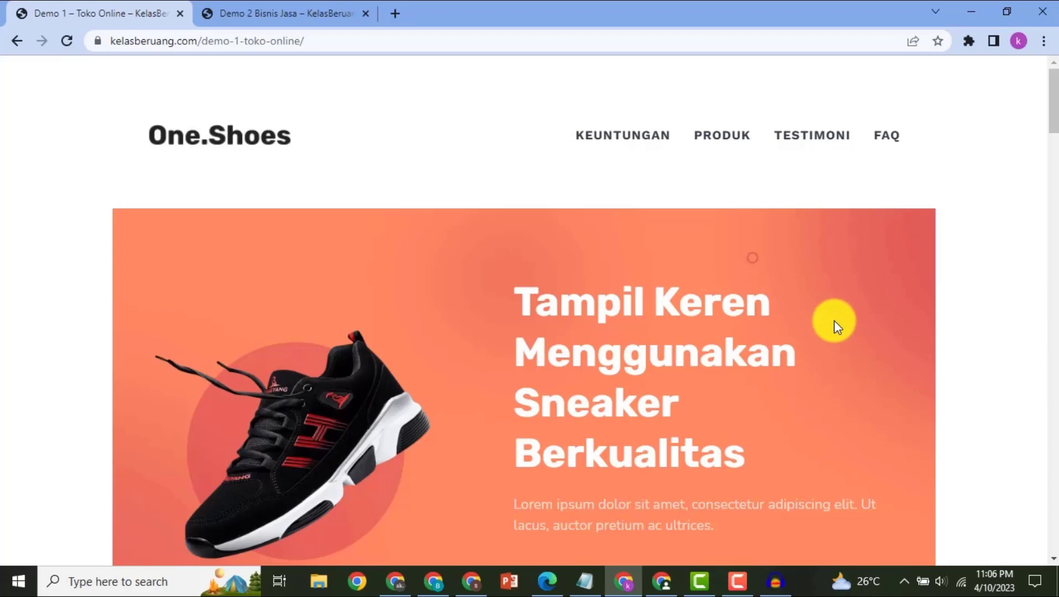
- Look through the One.Shoes online store demo page, from the new arrivals to the service guarantees above the footer
scroll(834, 320, "down", 10)
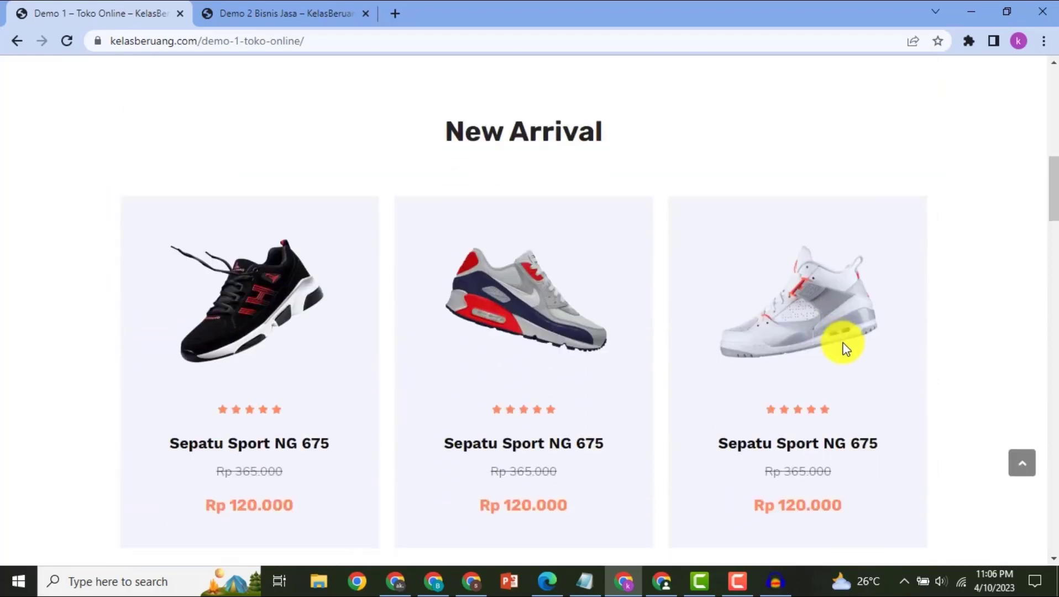
scroll(843, 348, "down", 3)
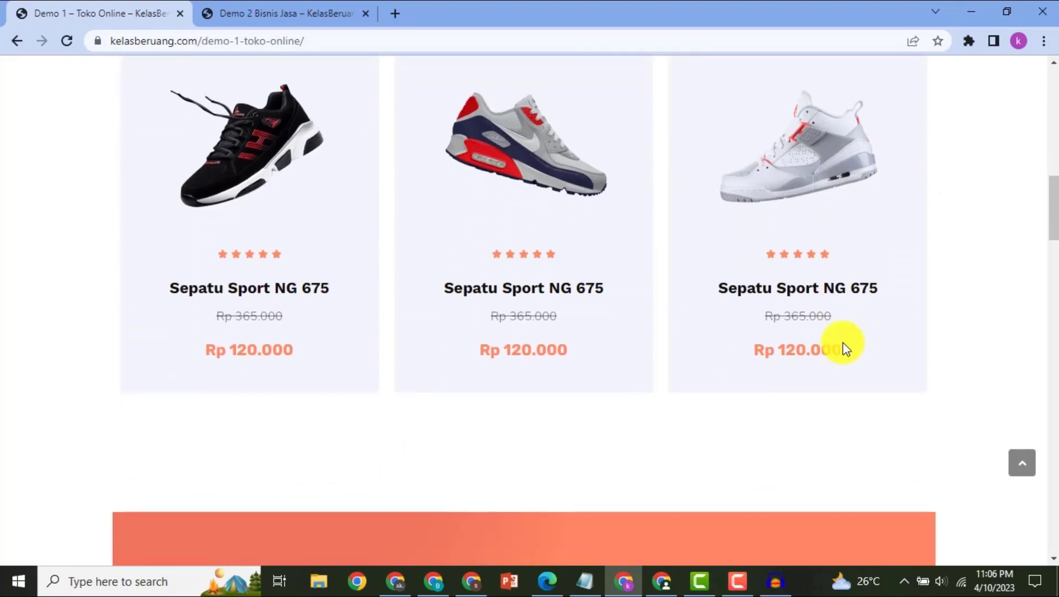
scroll(844, 349, "down", 7)
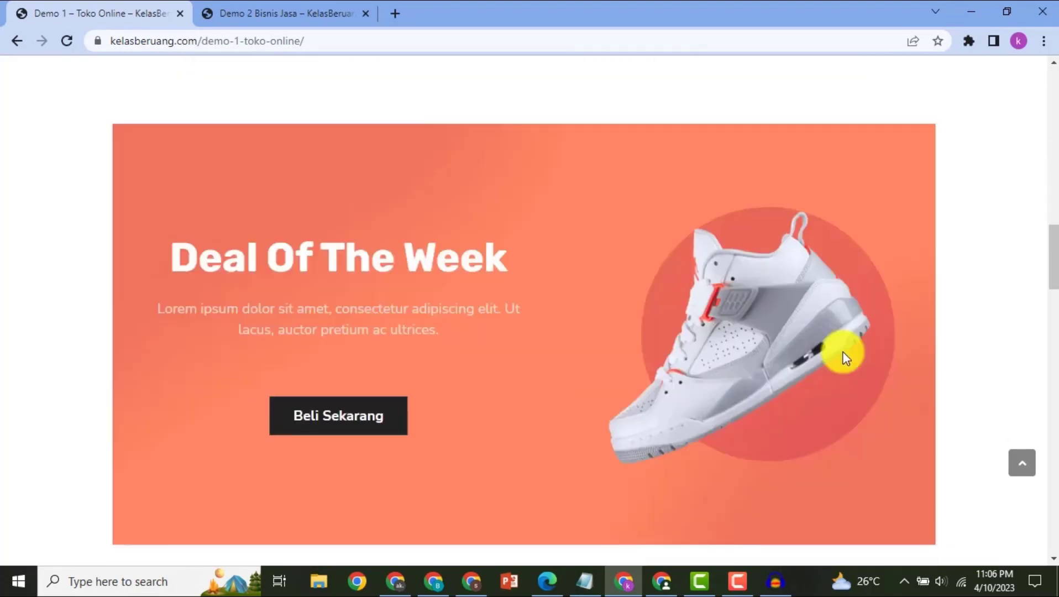
scroll(846, 357, "down", 10)
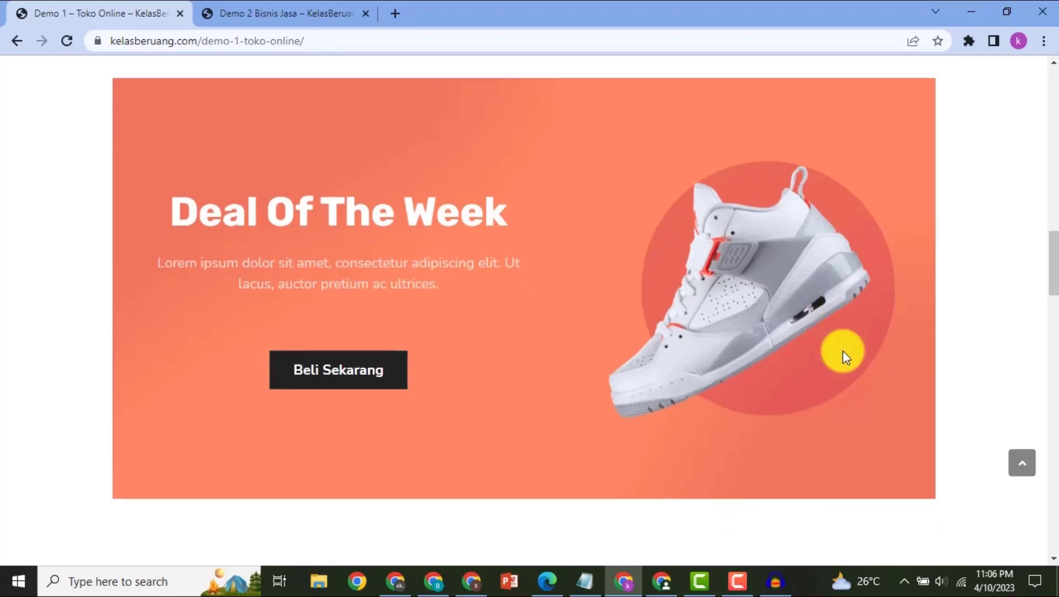
scroll(851, 360, "down", 20)
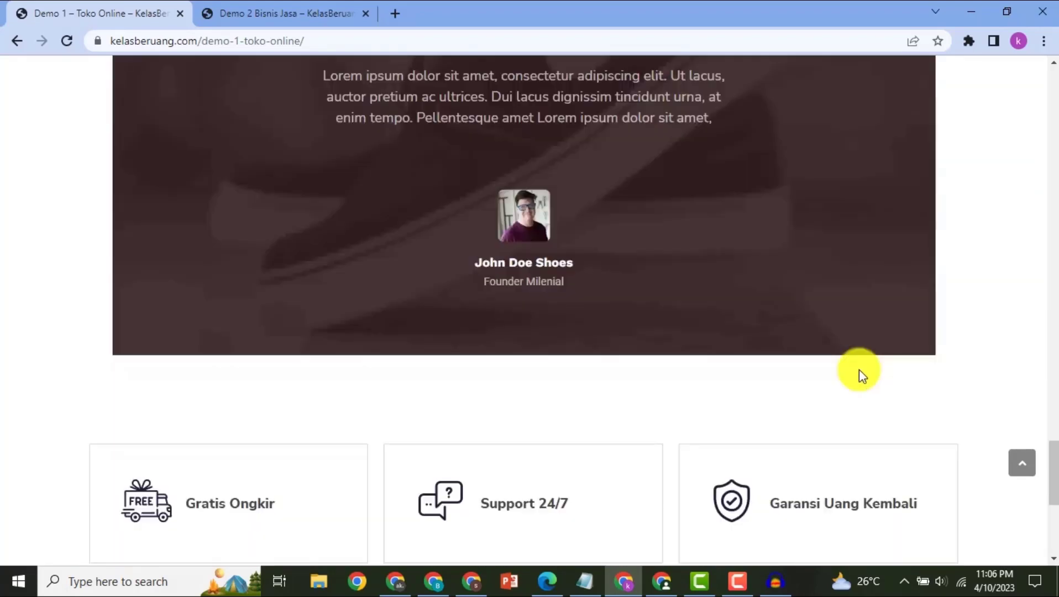
scroll(859, 369, "down", 3)
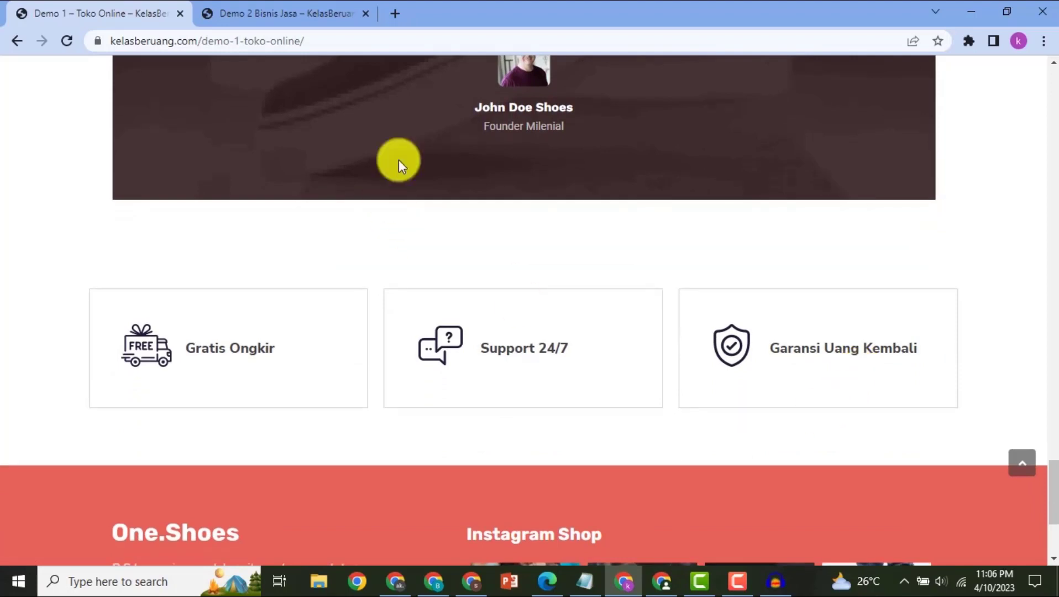
- Switch to the Demo 2 Bisnis Jasa page and look through its testimonials, problem list and Fatima Travel introduction
left_click(293, 11)
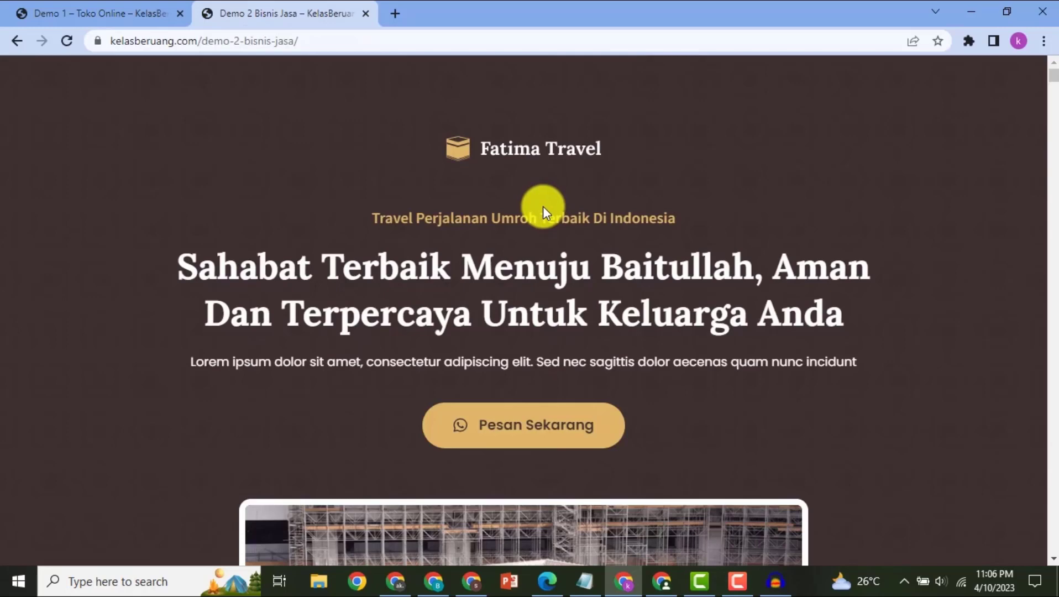
scroll(493, 227, "down", 10)
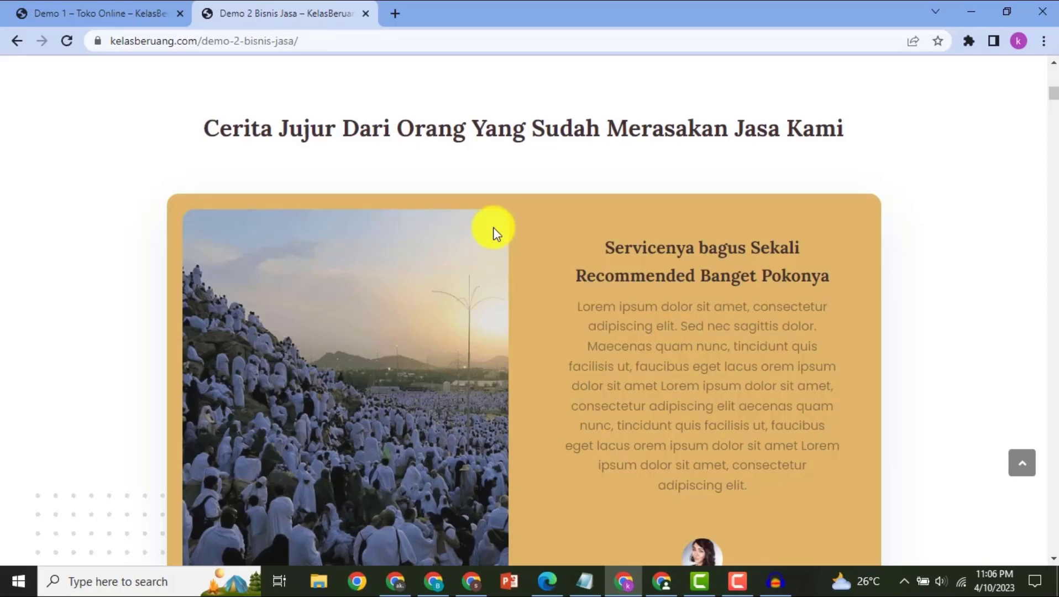
scroll(494, 228, "down", 4)
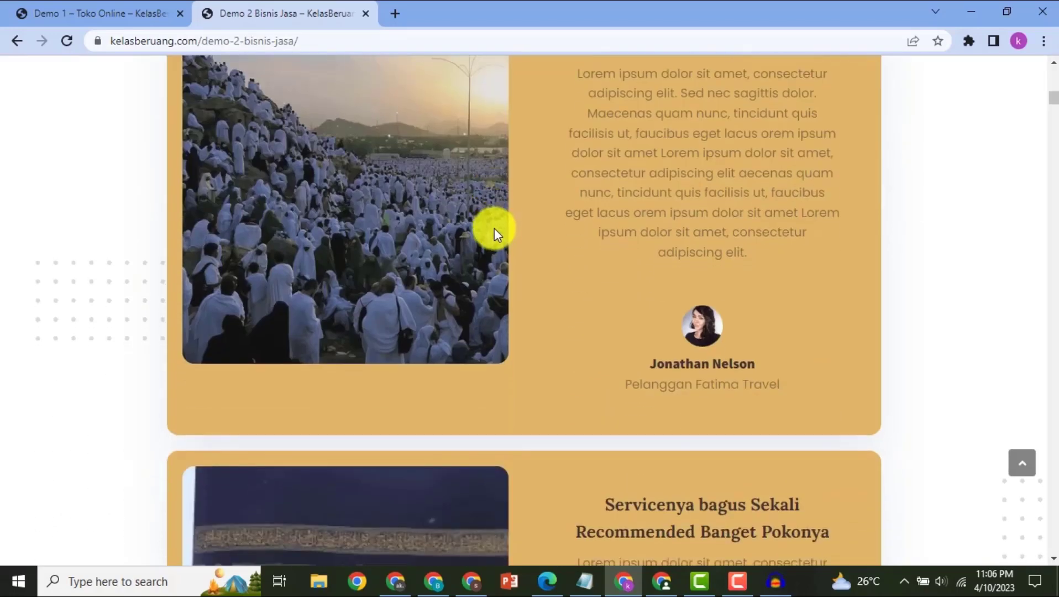
scroll(494, 227, "down", 10)
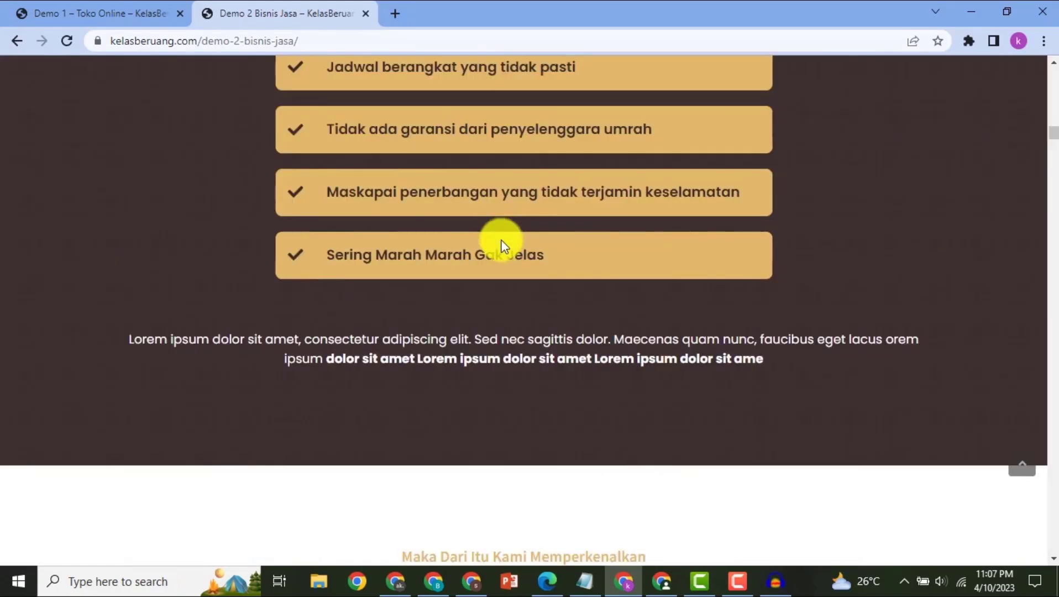
scroll(503, 244, "down", 4)
scroll(504, 247, "down", 4)
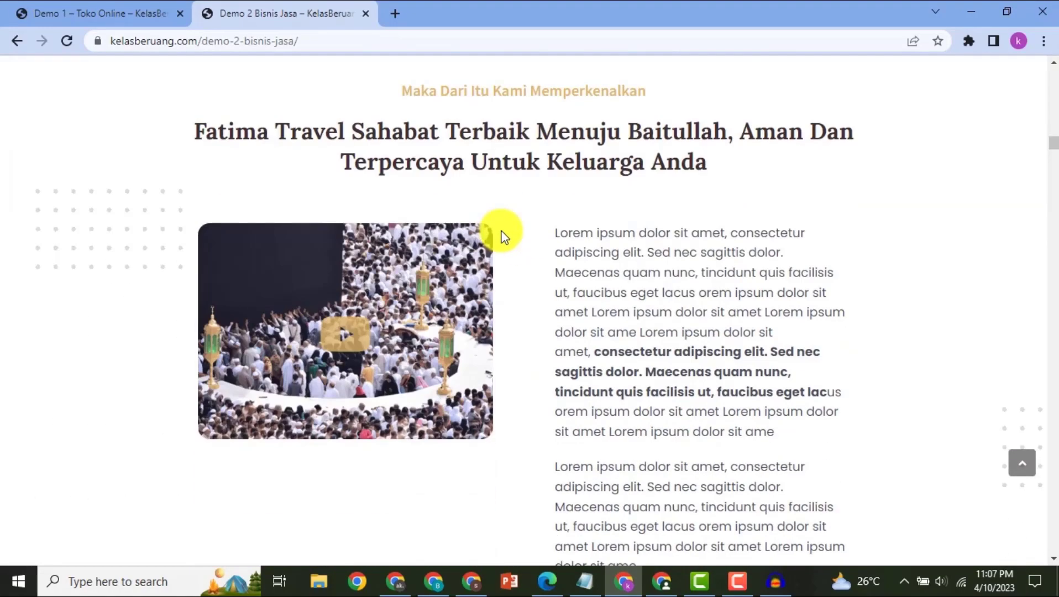
scroll(503, 236, "down", 8)
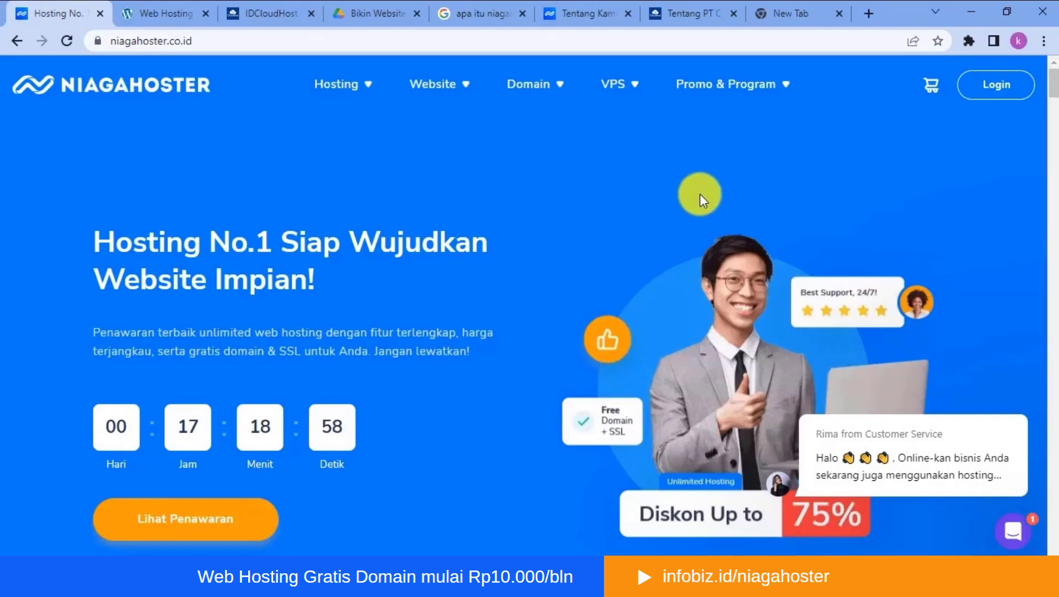
- Open Niagahoster's Unlimited Hosting page and go to its web hosting package price list
mouse_move(358, 91)
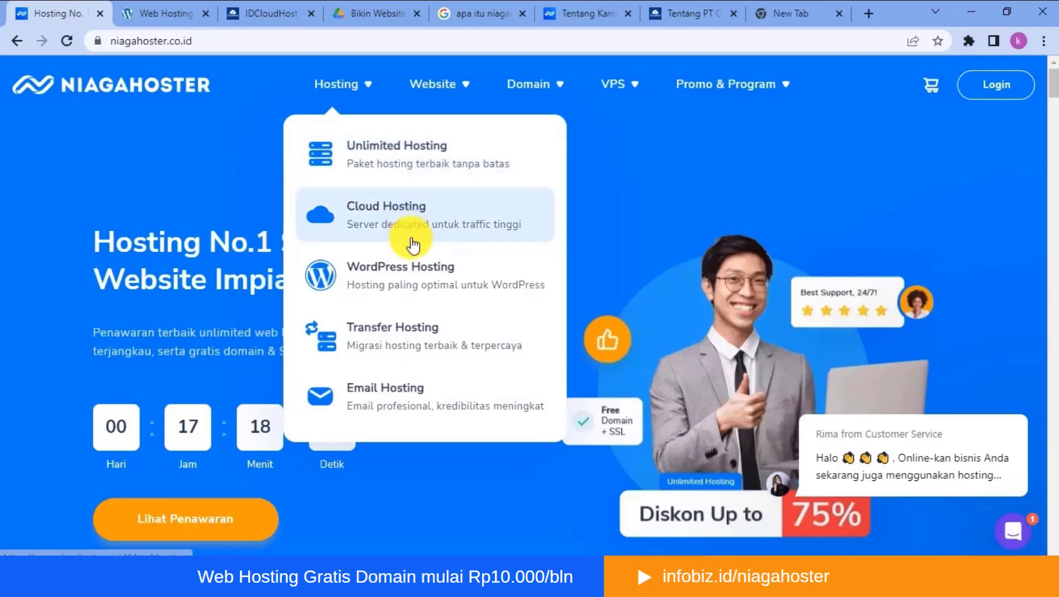
left_click(409, 154)
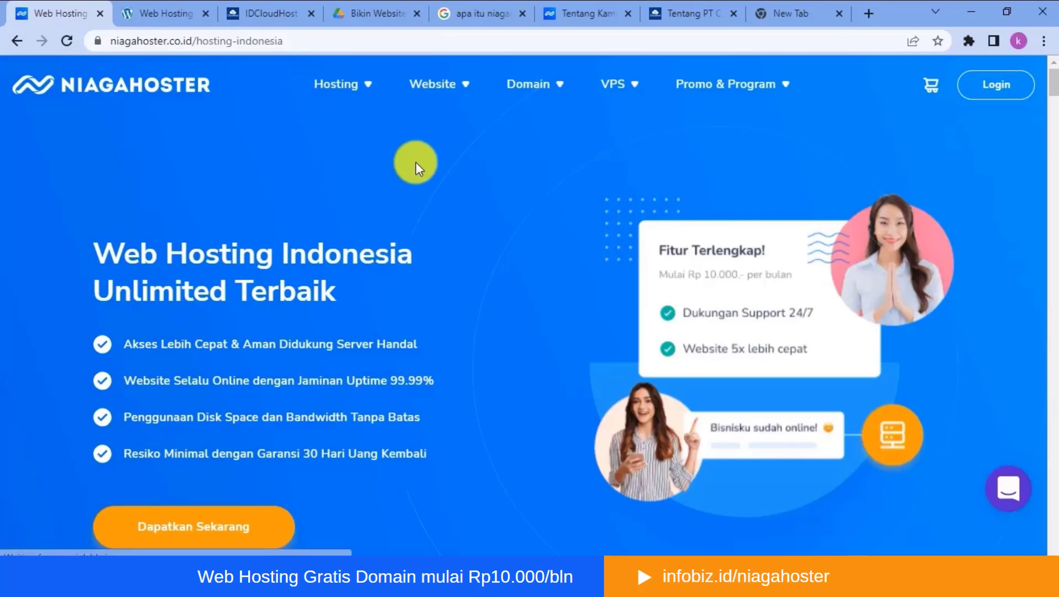
scroll(428, 189, "down", 5)
scroll(423, 188, "down", 5)
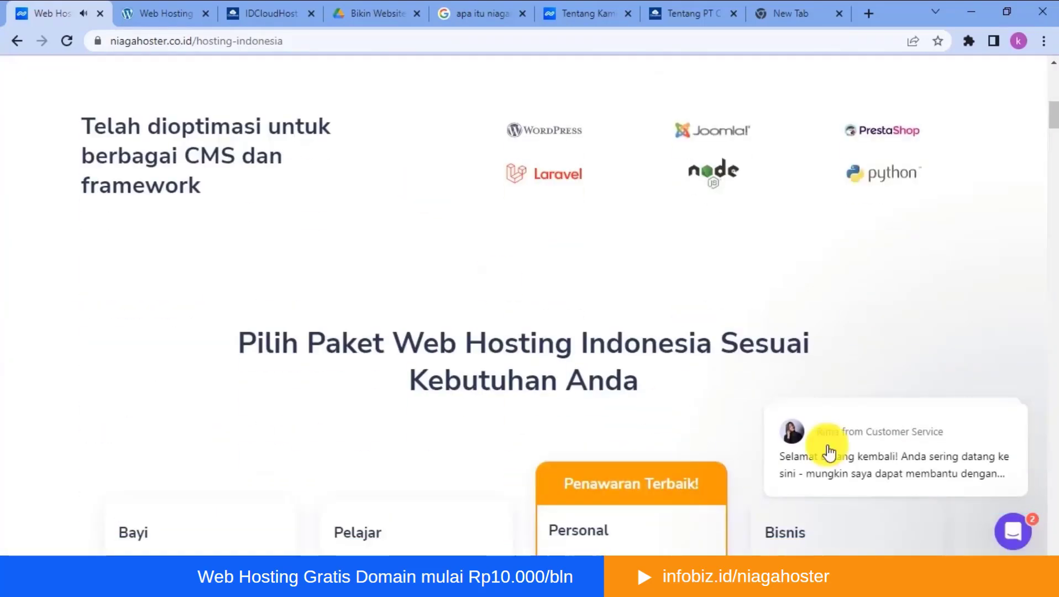
scroll(639, 297, "down", 5)
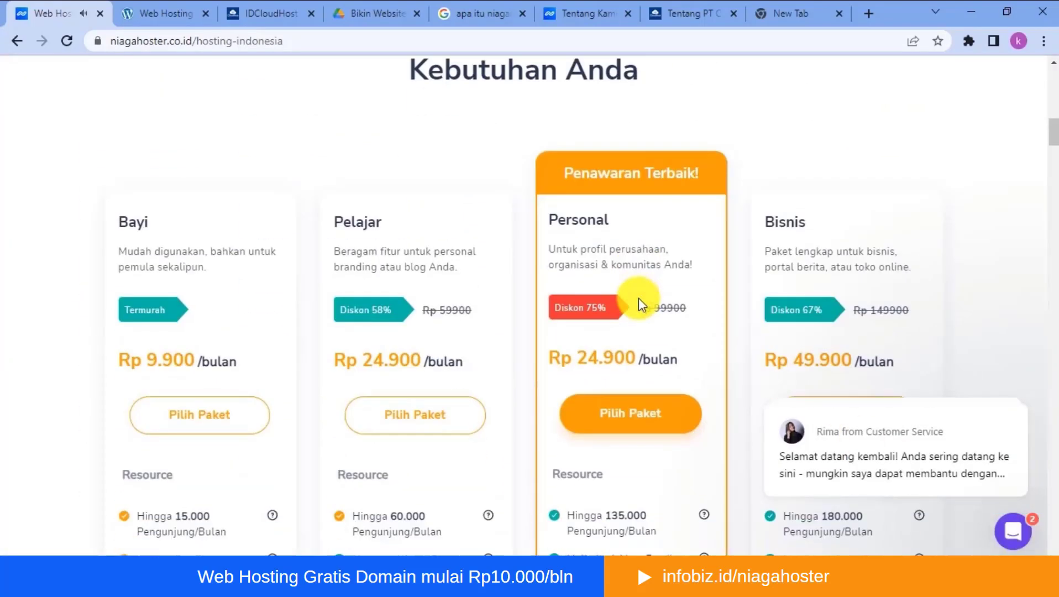
scroll(639, 298, "down", 1)
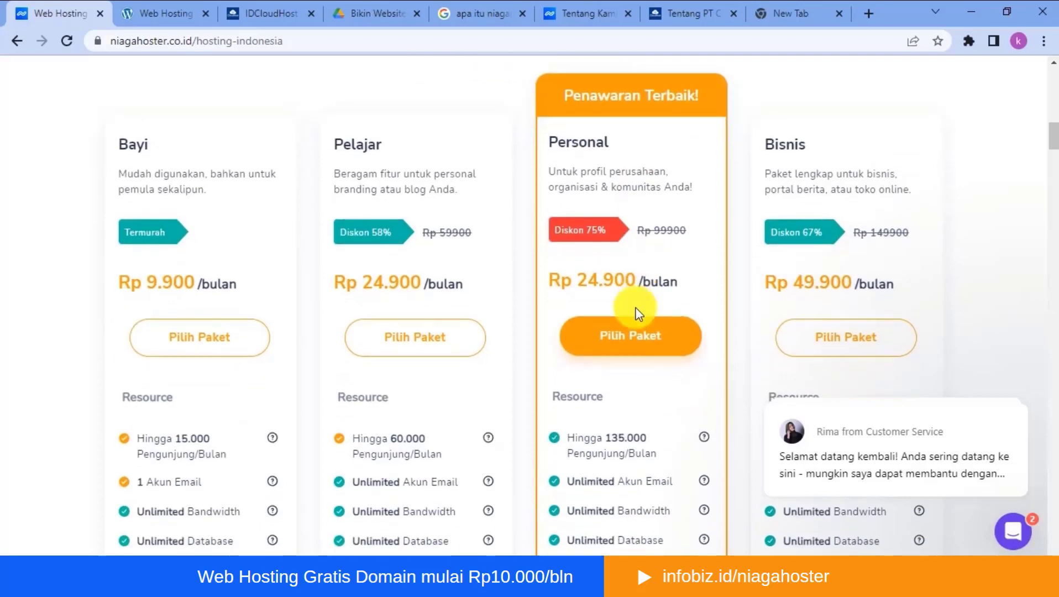
- Highlight the Bayi package's monthly price and compare it with the Personal package's price and resources
left_click_drag(149, 282, 198, 282)
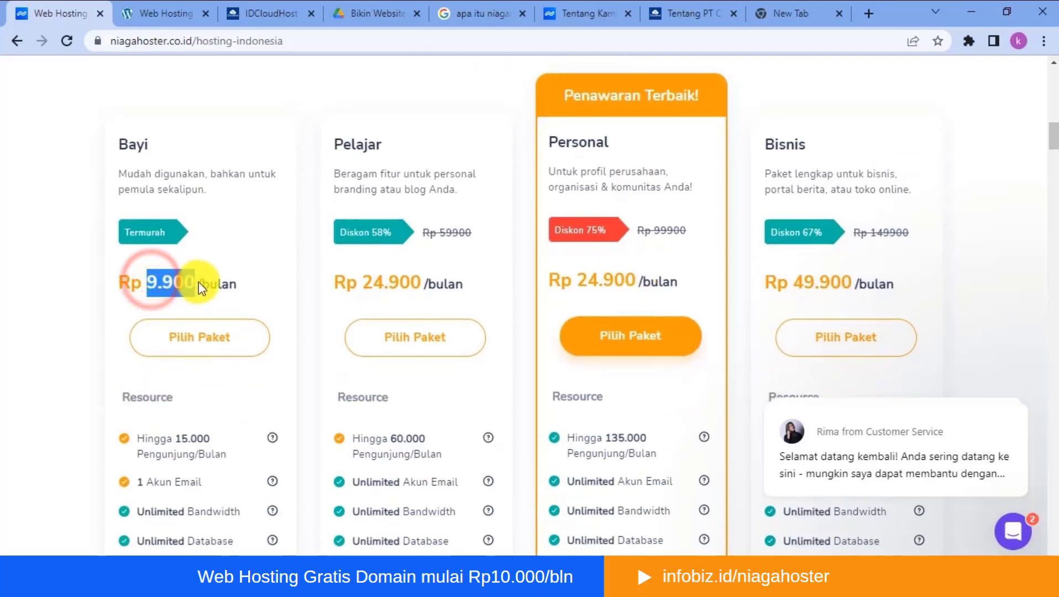
left_click(197, 177)
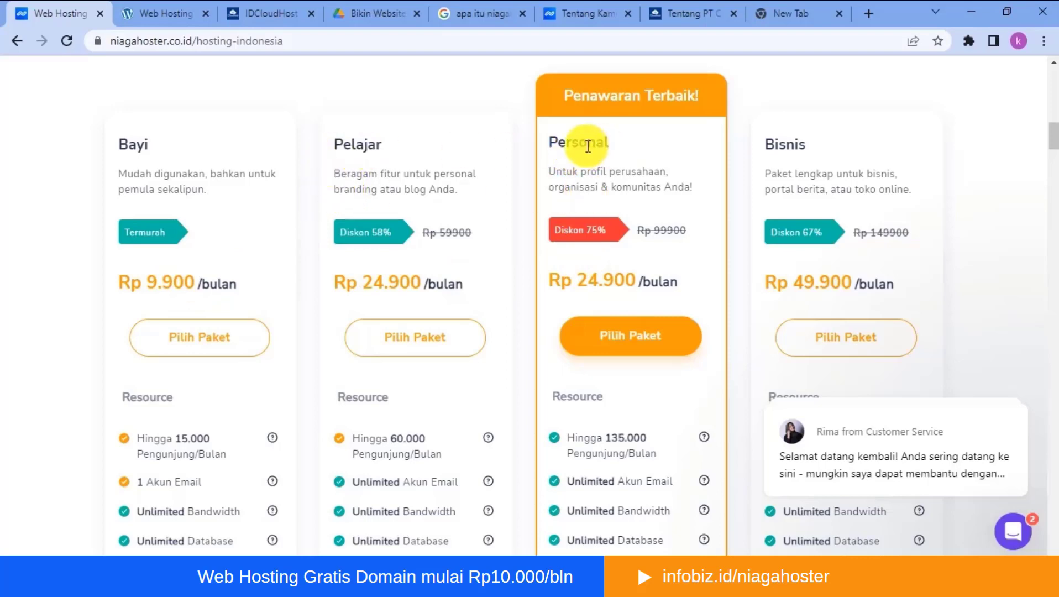
scroll(614, 182, "down", 1)
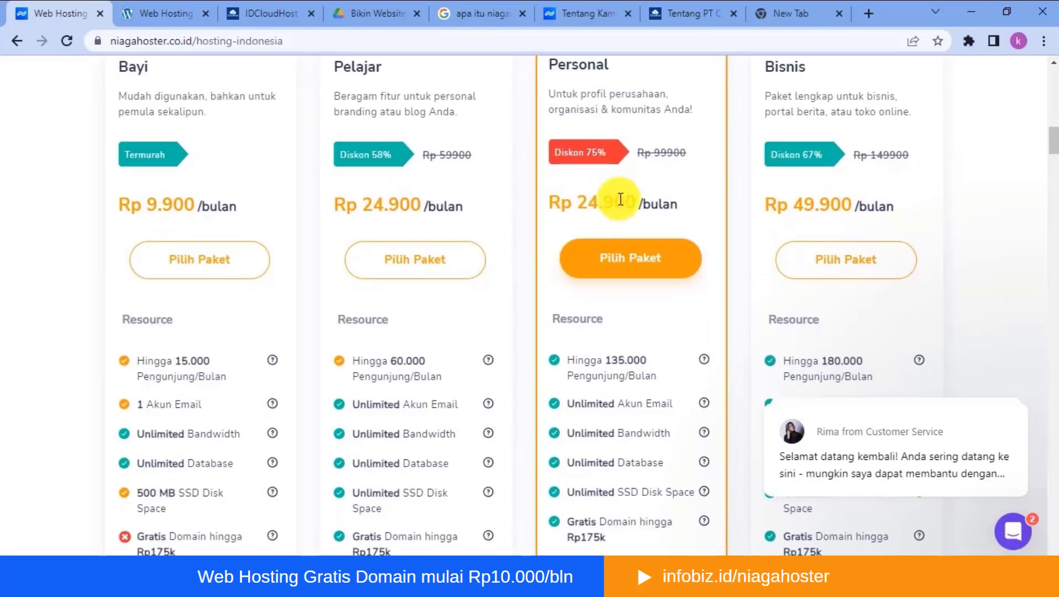
scroll(617, 200, "down", 1)
scroll(618, 200, "down", 1)
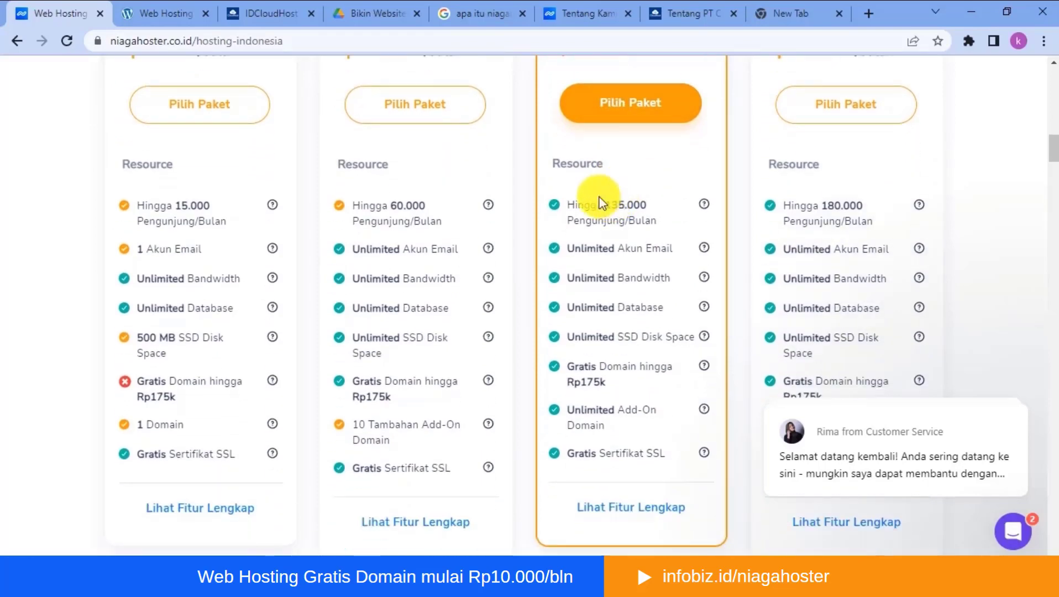
- Examine the Bayi package's resource list, including its visitors, disk space and domain allowance
scroll(122, 219, "up", 4)
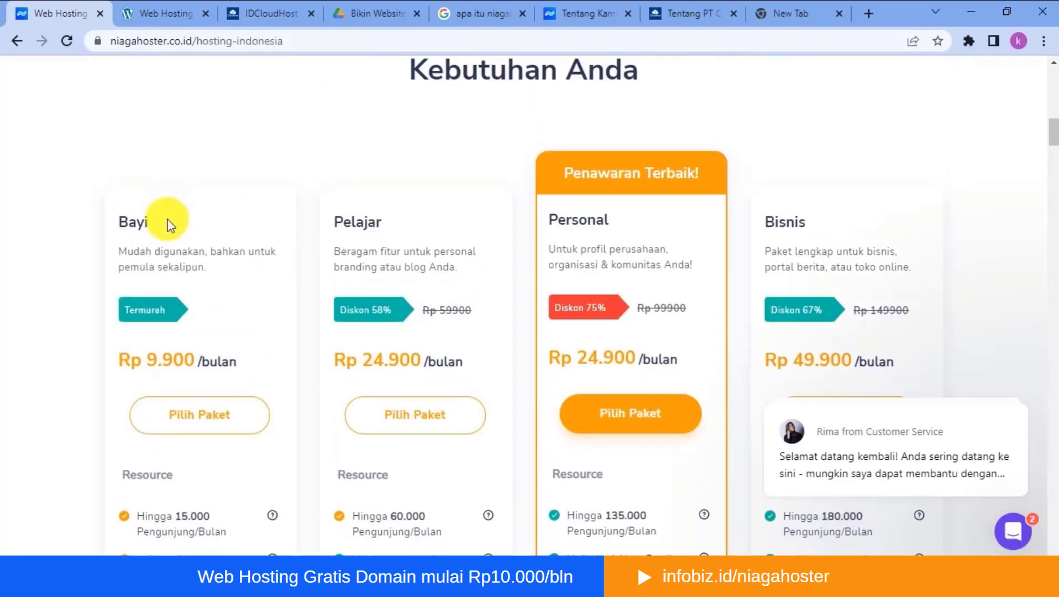
scroll(166, 232, "down", 3)
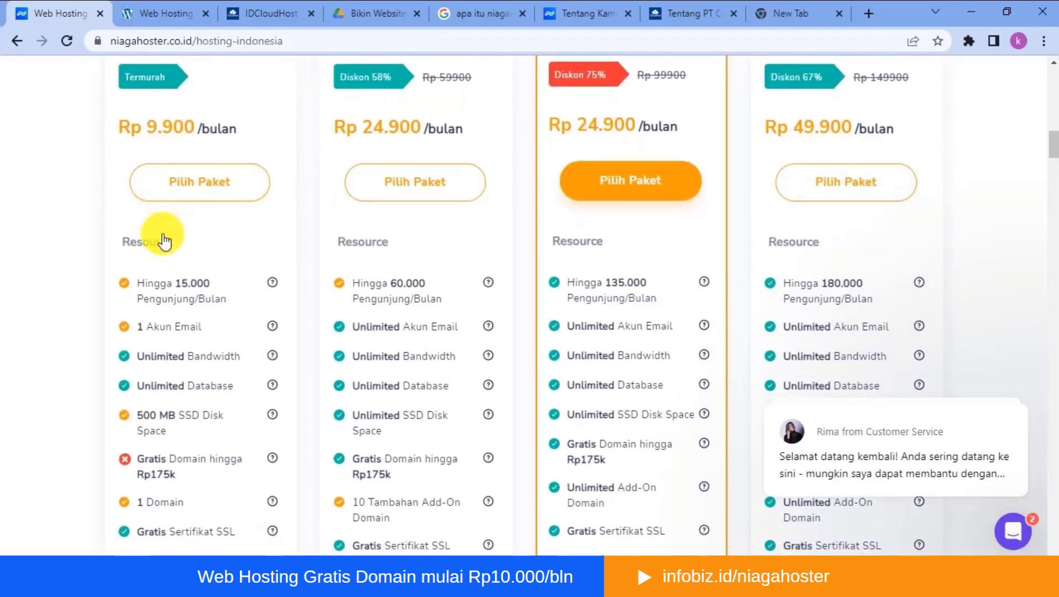
scroll(163, 235, "down", 1)
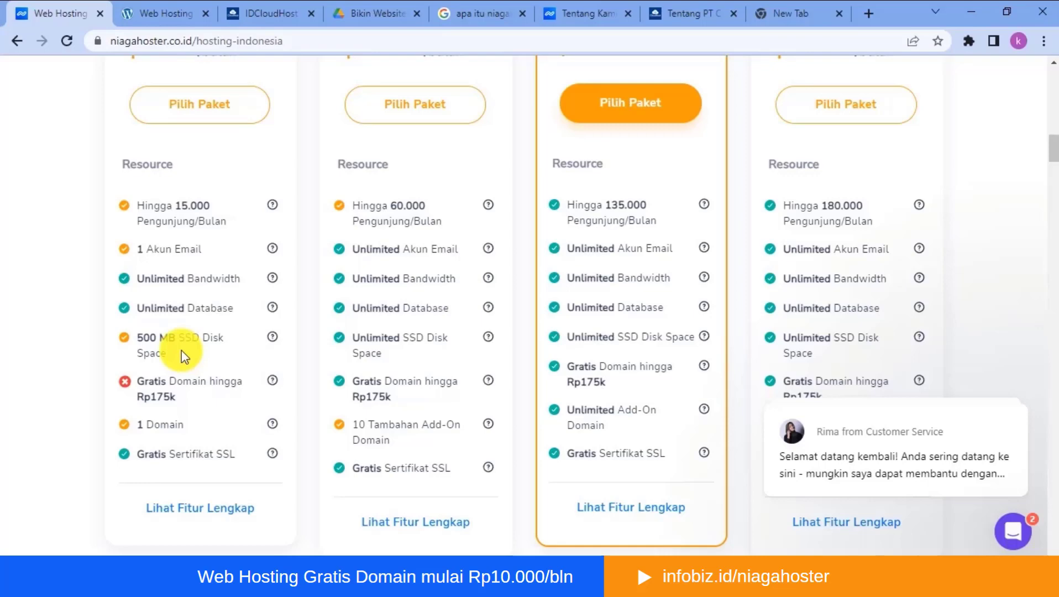
scroll(208, 218, "up", 3)
scroll(208, 224, "down", 4)
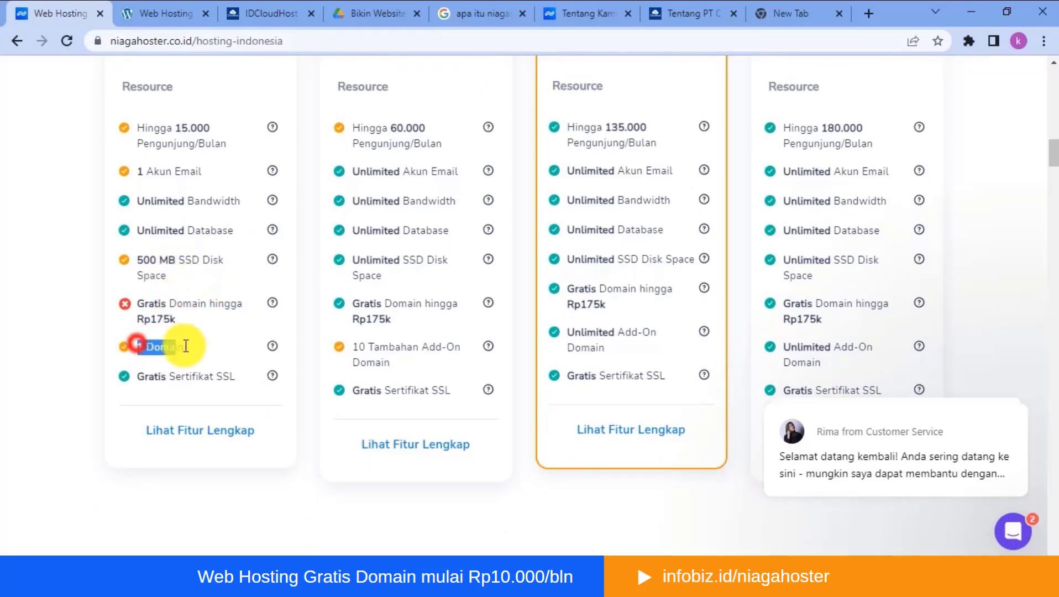
- Examine the Personal package's price and resource list, highlighting its monthly visitor limit and email account entry
scroll(231, 268, "up", 5)
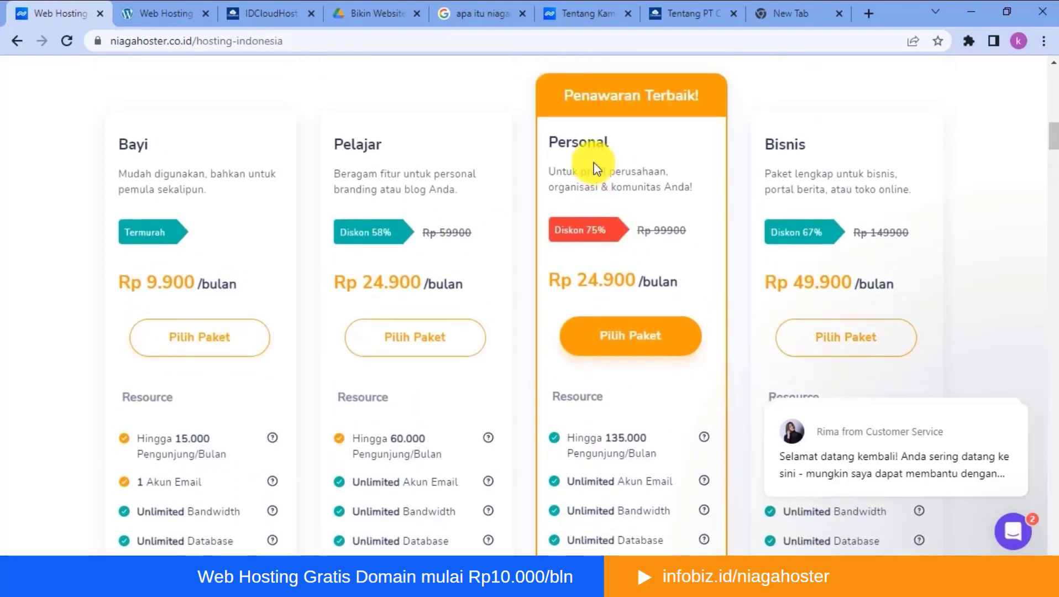
scroll(595, 167, "down", 1)
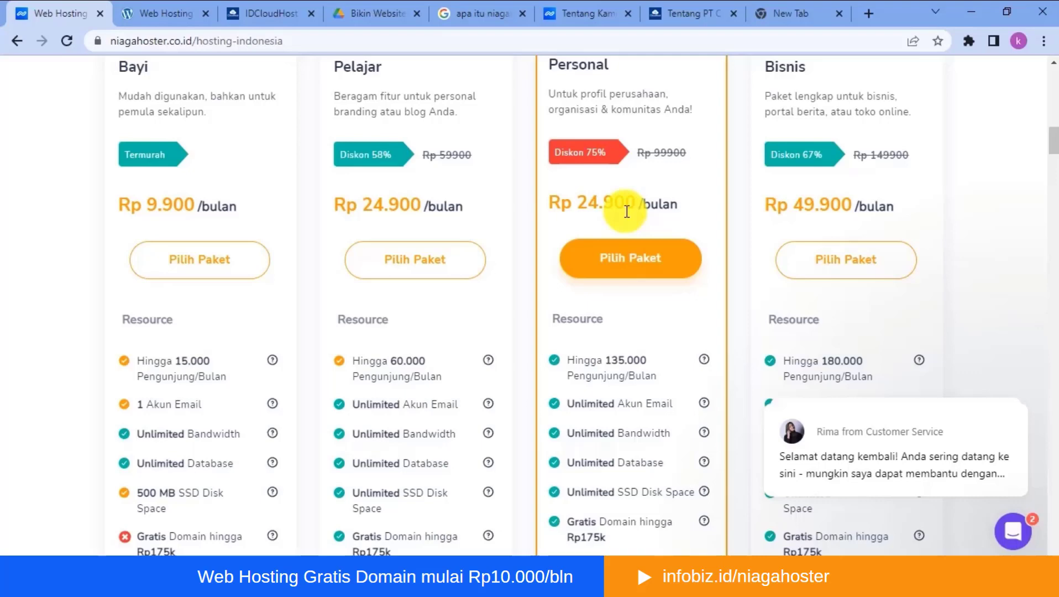
scroll(624, 209, "down", 1)
scroll(627, 210, "down", 1)
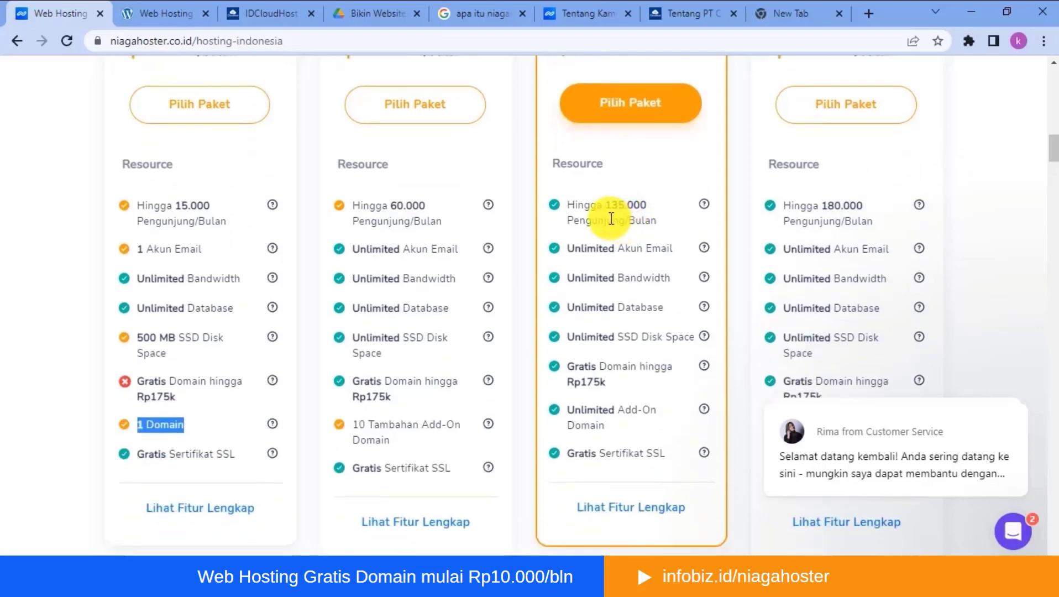
left_click_drag(607, 202, 648, 208)
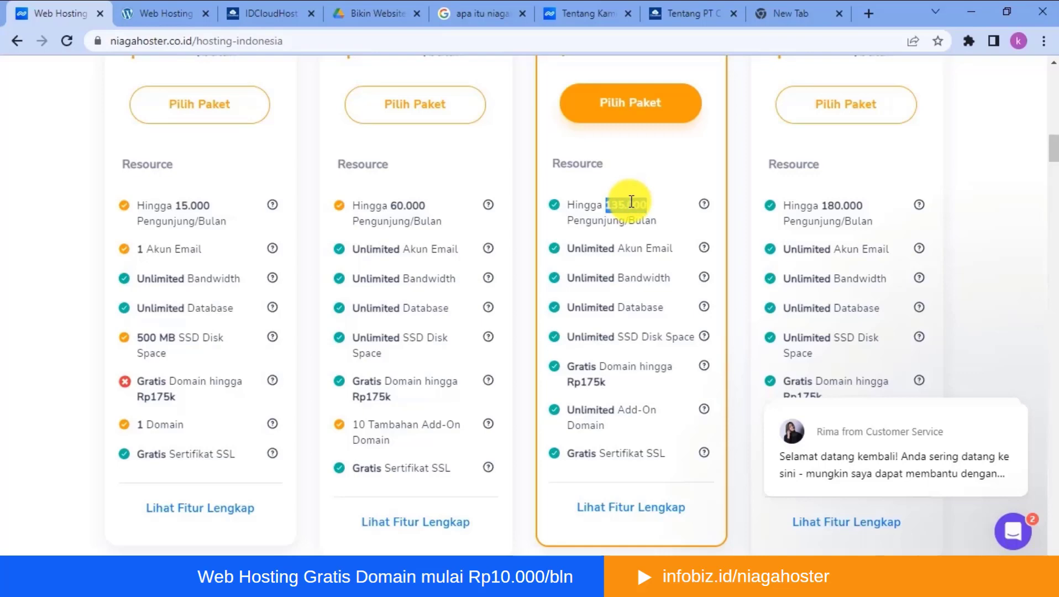
left_click_drag(617, 248, 672, 253)
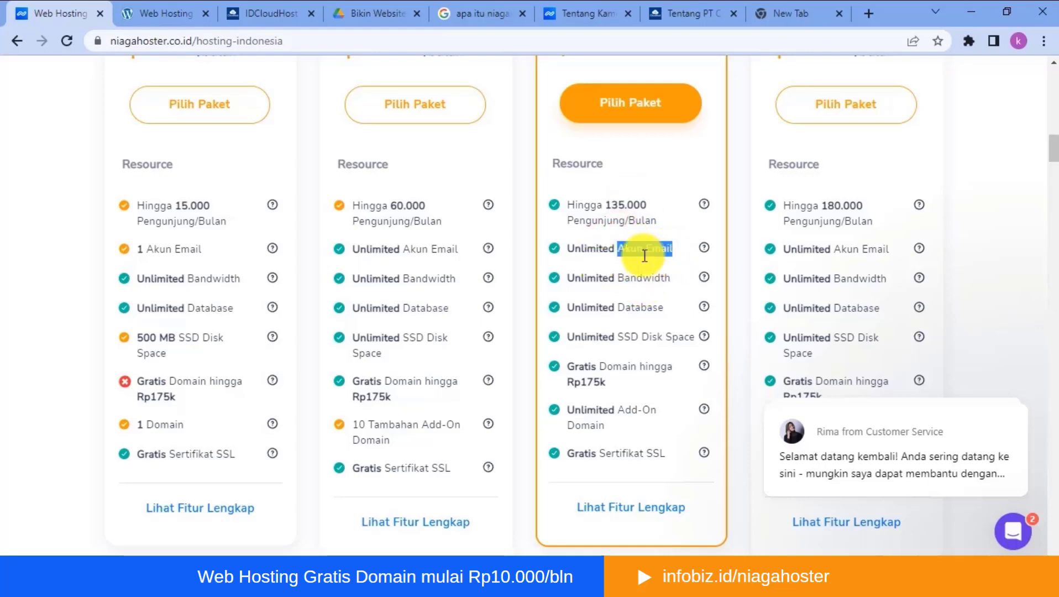
scroll(657, 256, "down", 1)
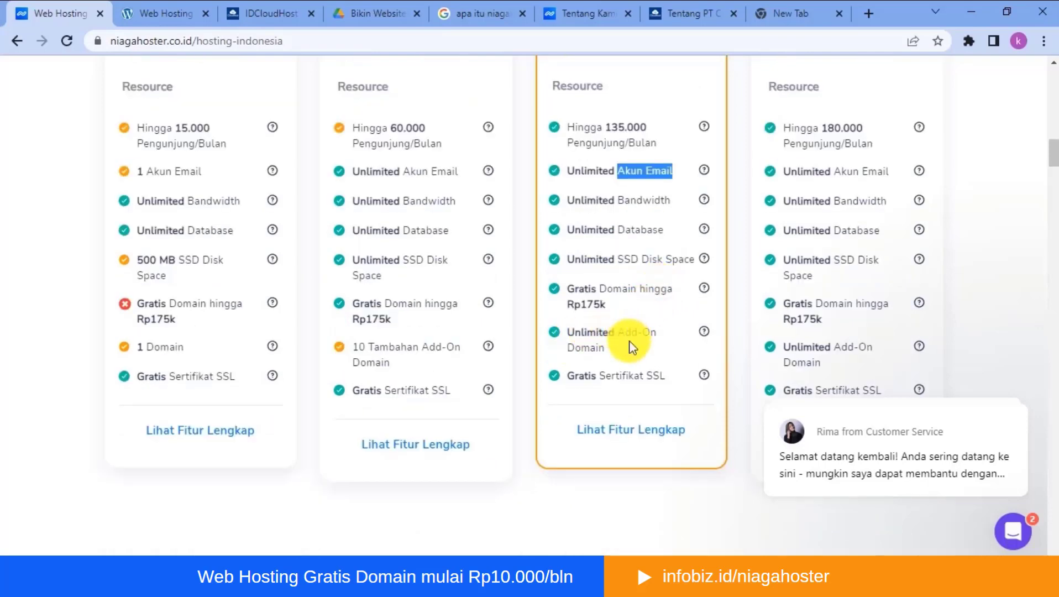
scroll(626, 305, "up", 4)
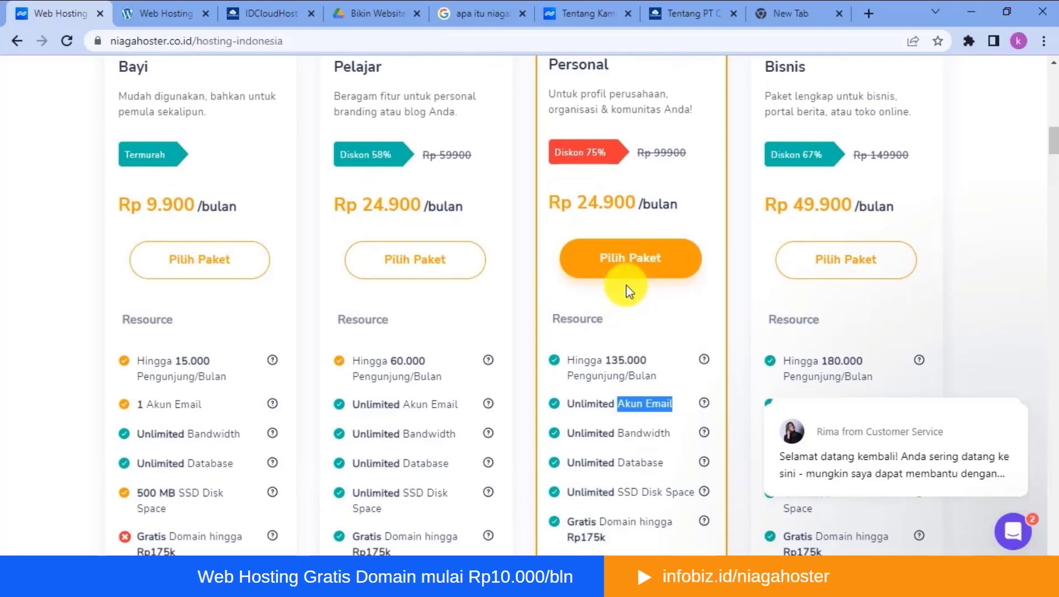
scroll(714, 346, "up", 1)
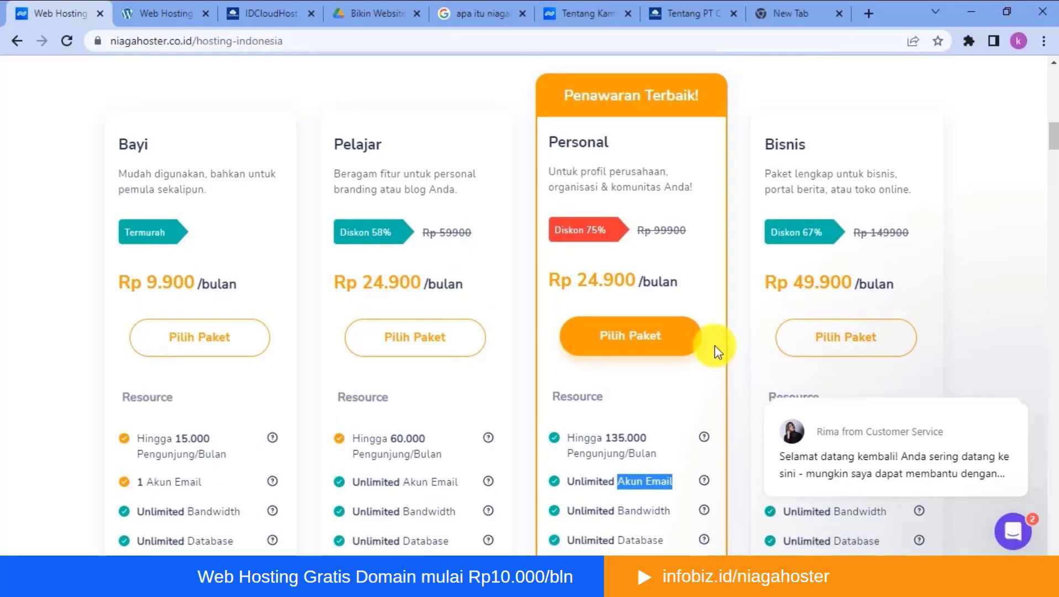
scroll(618, 384, "down", 5)
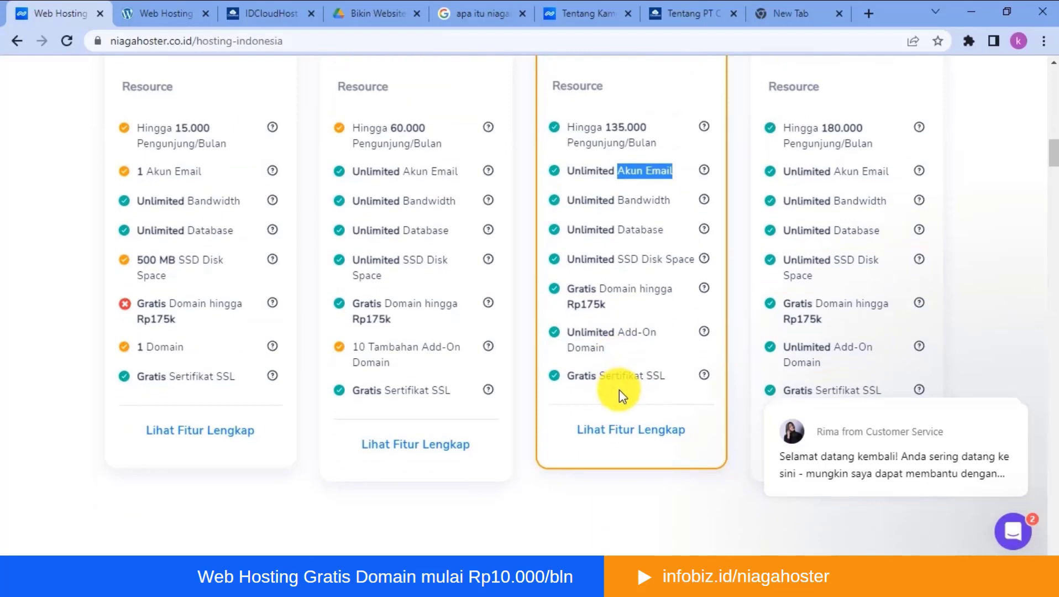
scroll(618, 389, "up", 5)
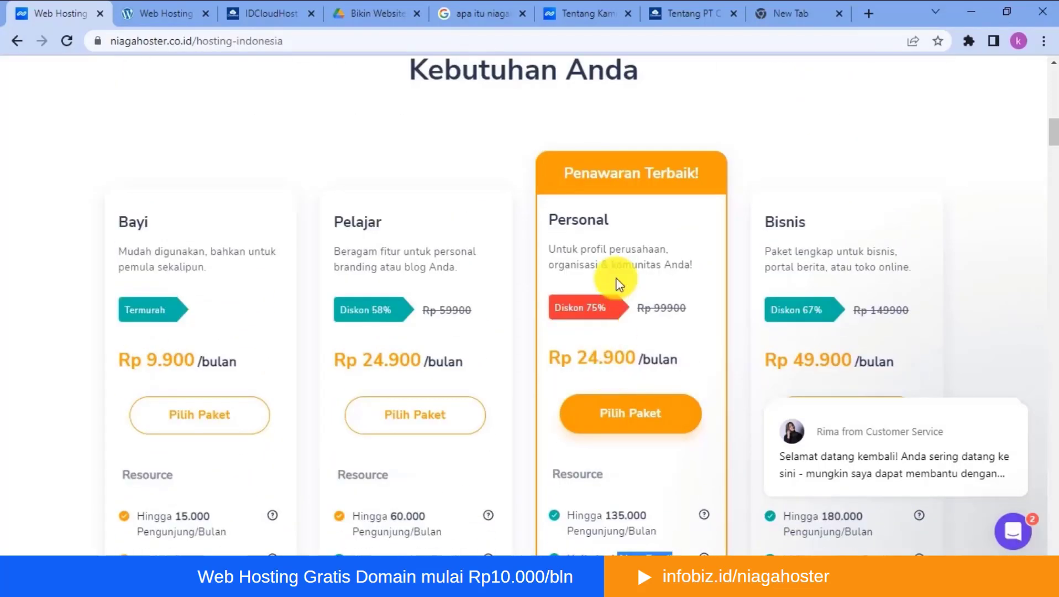
- Compare the Bisnis package's price and resource list with the Personal package's
scroll(616, 277, "down", 4)
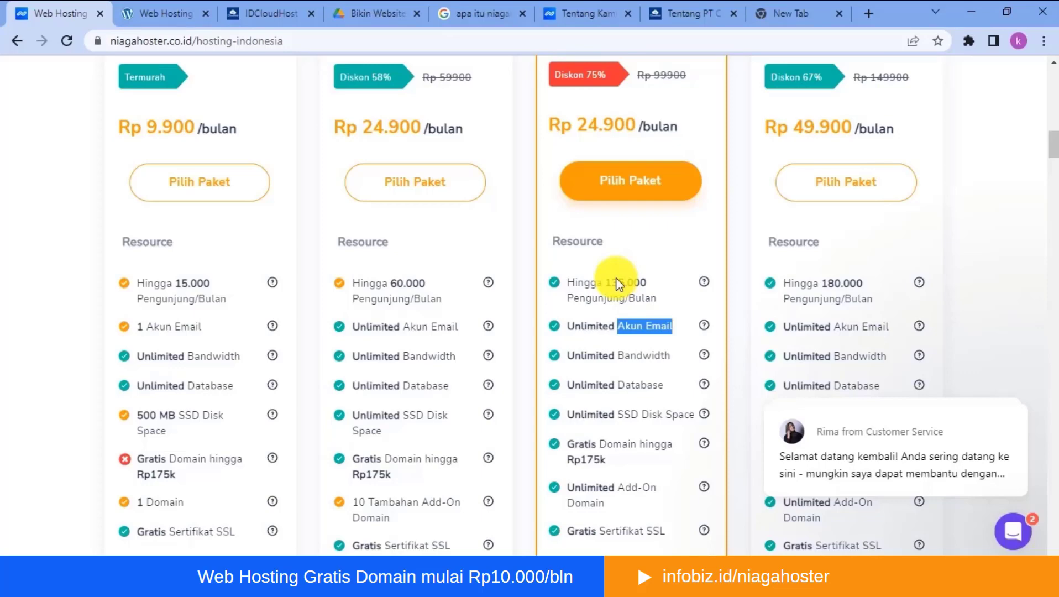
scroll(802, 194, "up", 3)
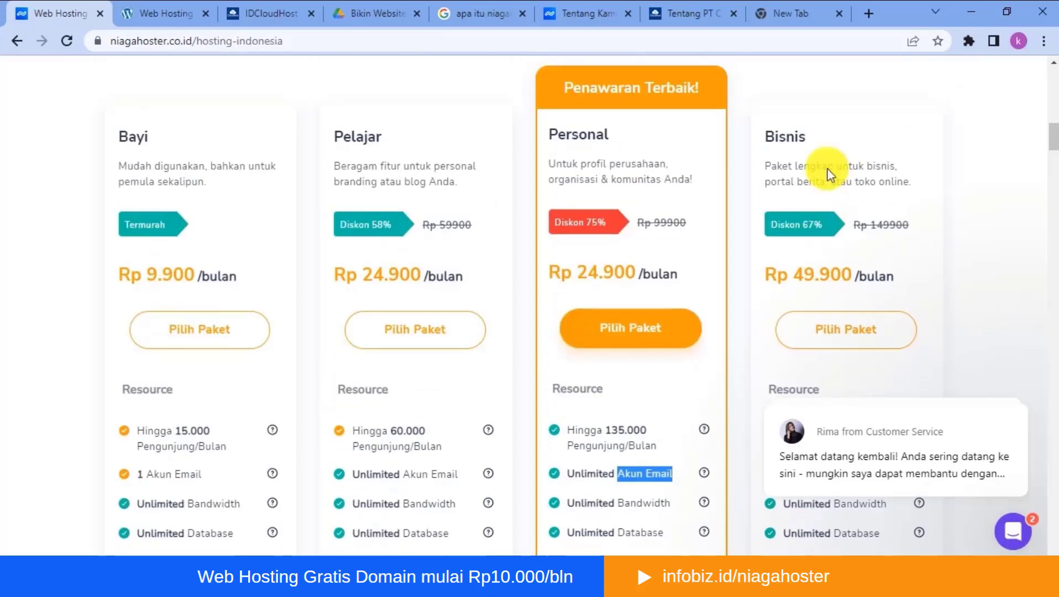
scroll(786, 223, "down", 4)
scroll(813, 220, "down", 3)
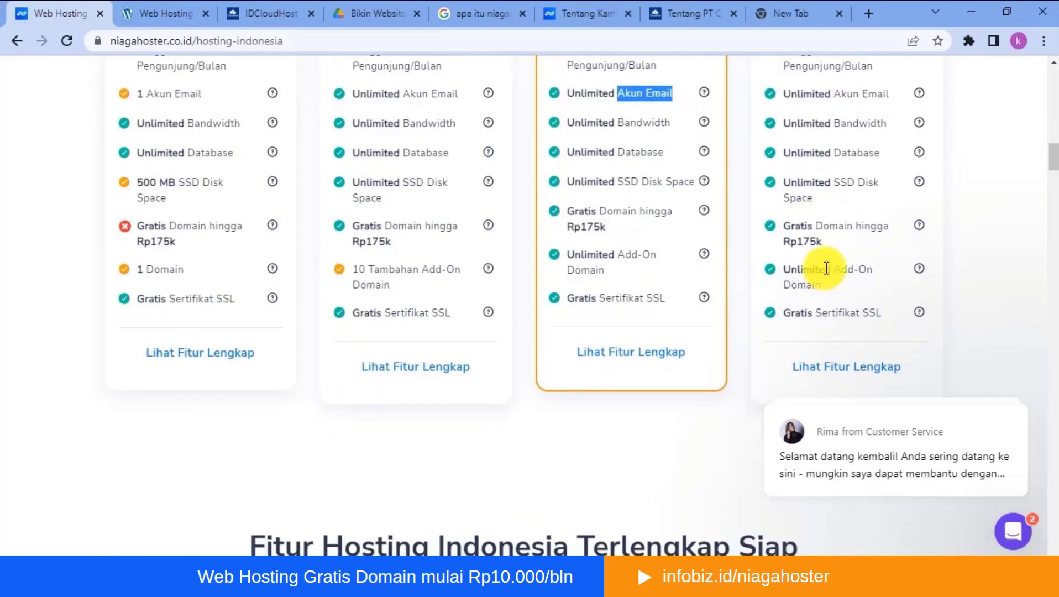
scroll(815, 265, "up", 2)
scroll(885, 204, "up", 5)
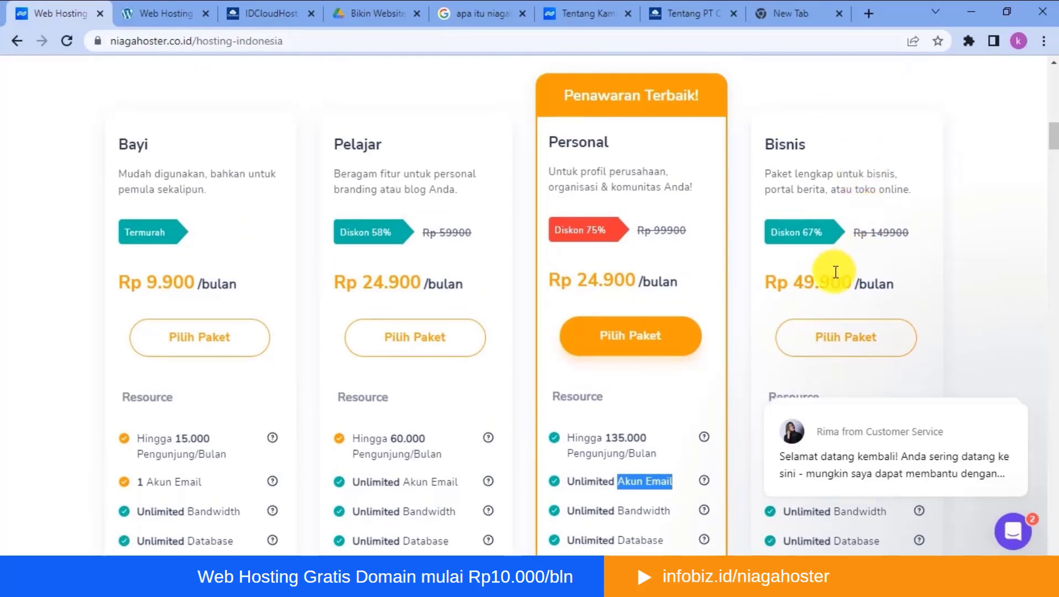
- Compare the resource entries across all four packages and highlight the Personal package's monthly visitor limit
scroll(835, 273, "down", 5)
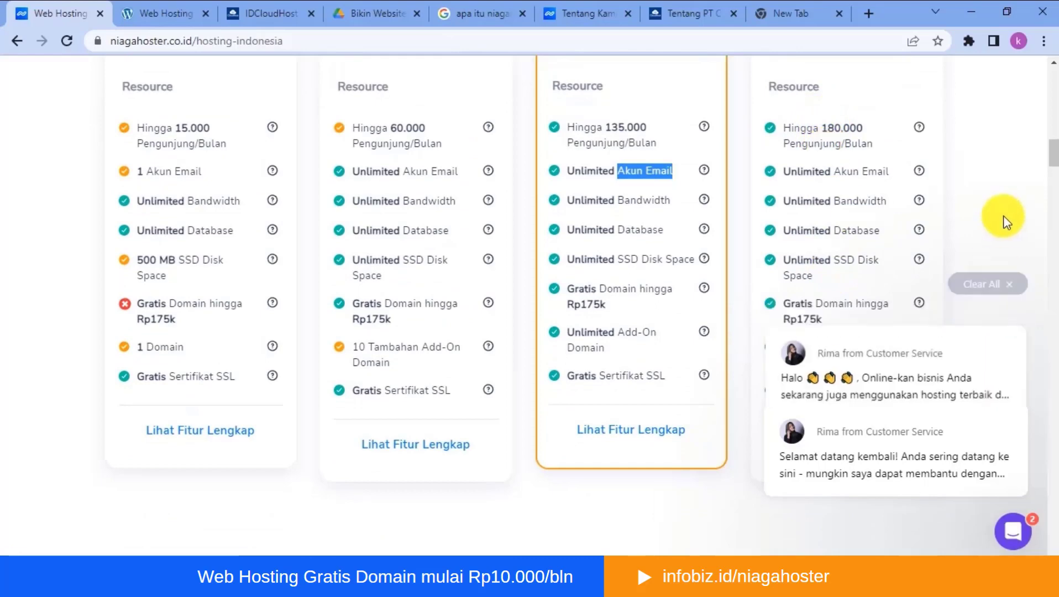
scroll(542, 271, "down", 1)
scroll(542, 270, "up", 4)
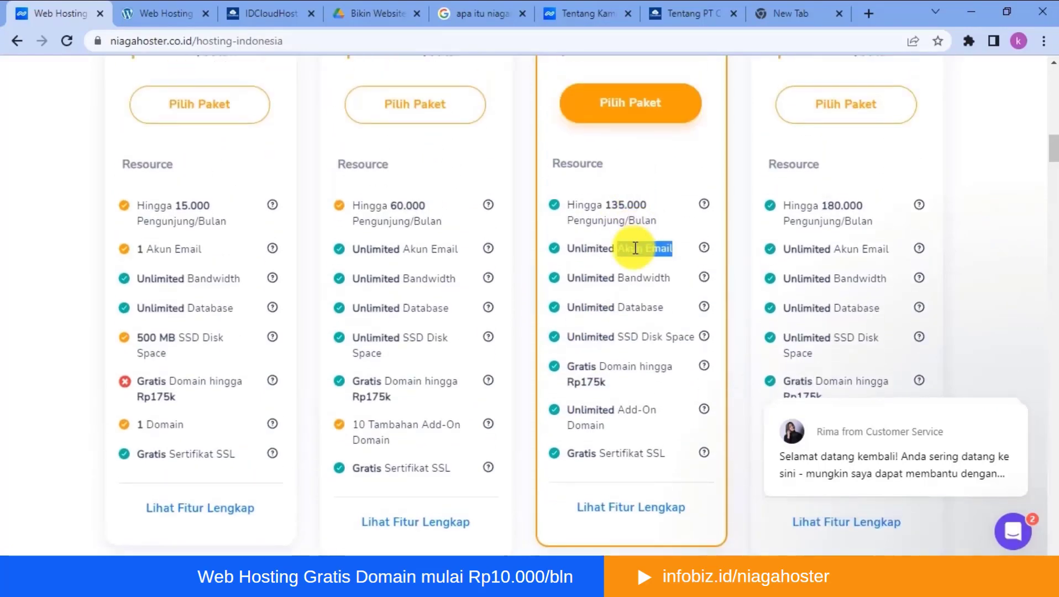
scroll(617, 163, "down", 4)
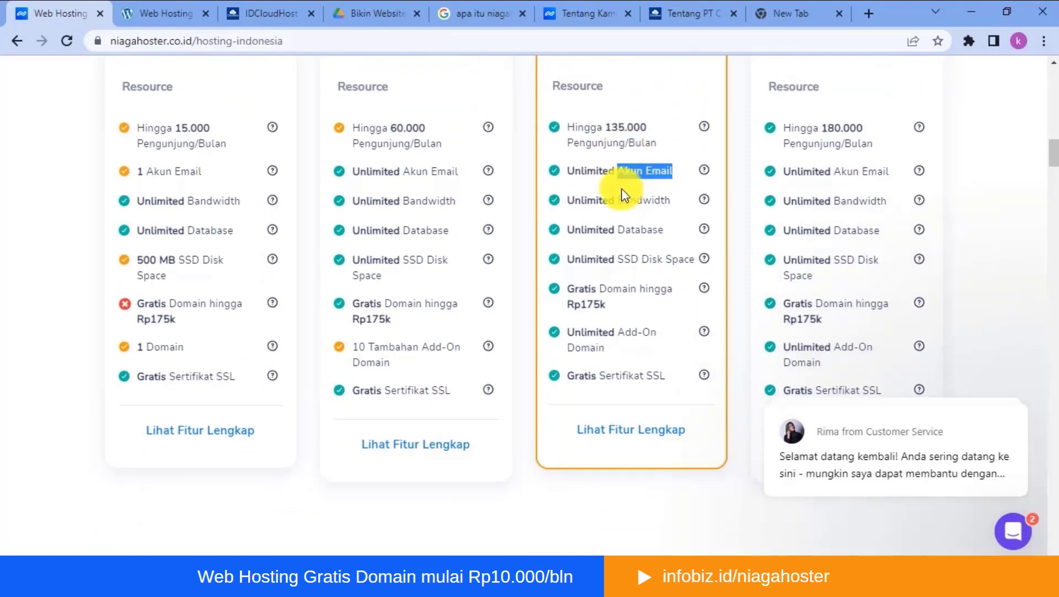
left_click_drag(604, 125, 655, 127)
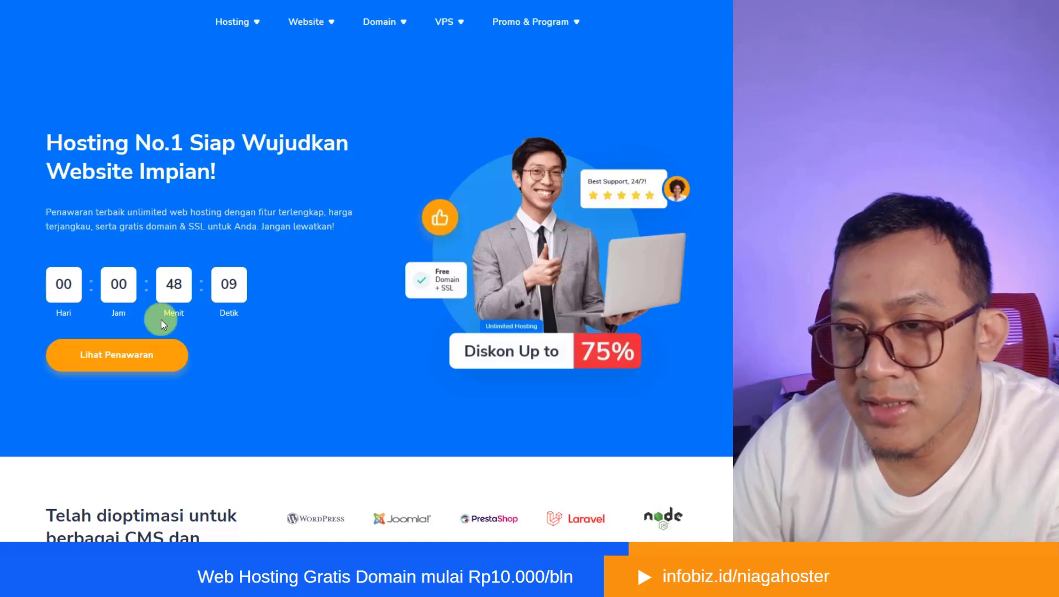
- Highlight the Personal package's name and free domain entry in the price list, and choose that package for ordering
scroll(231, 344, "down", 14)
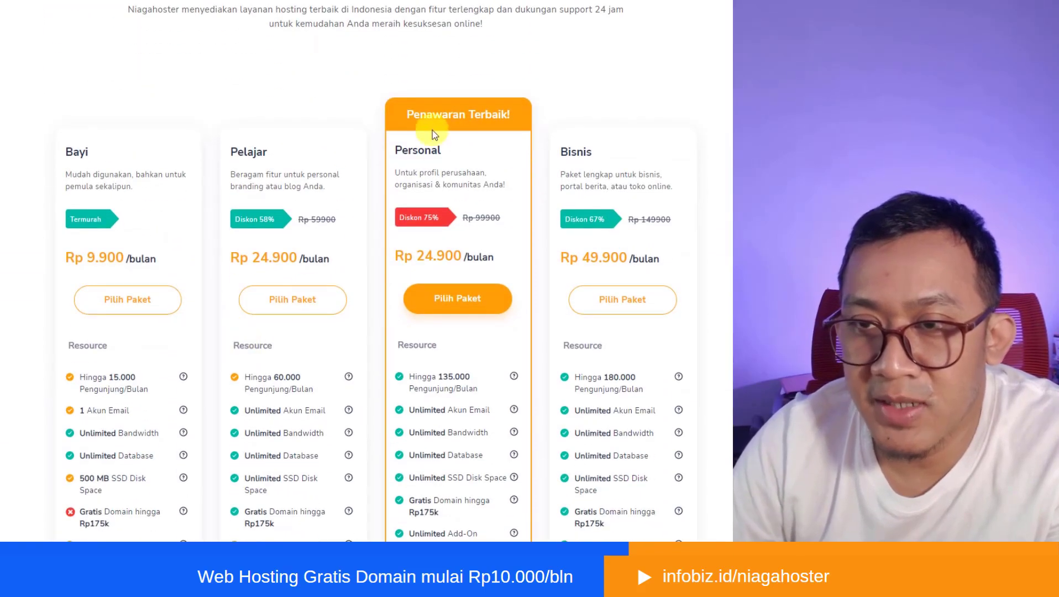
left_click_drag(396, 149, 449, 168)
scroll(449, 169, "down", 2)
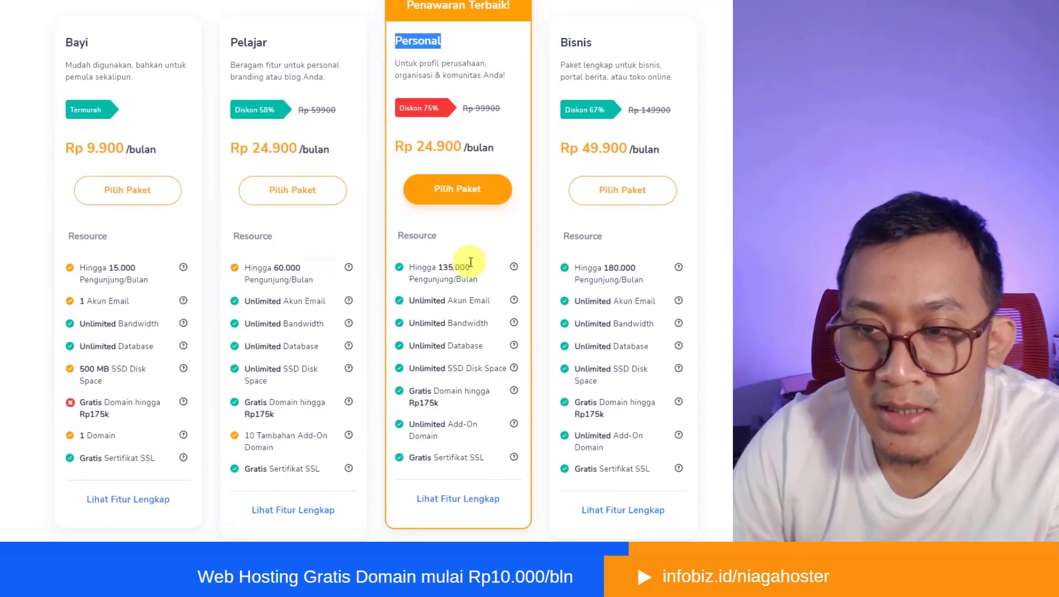
left_click_drag(434, 380, 471, 402)
scroll(435, 398, "up", 2)
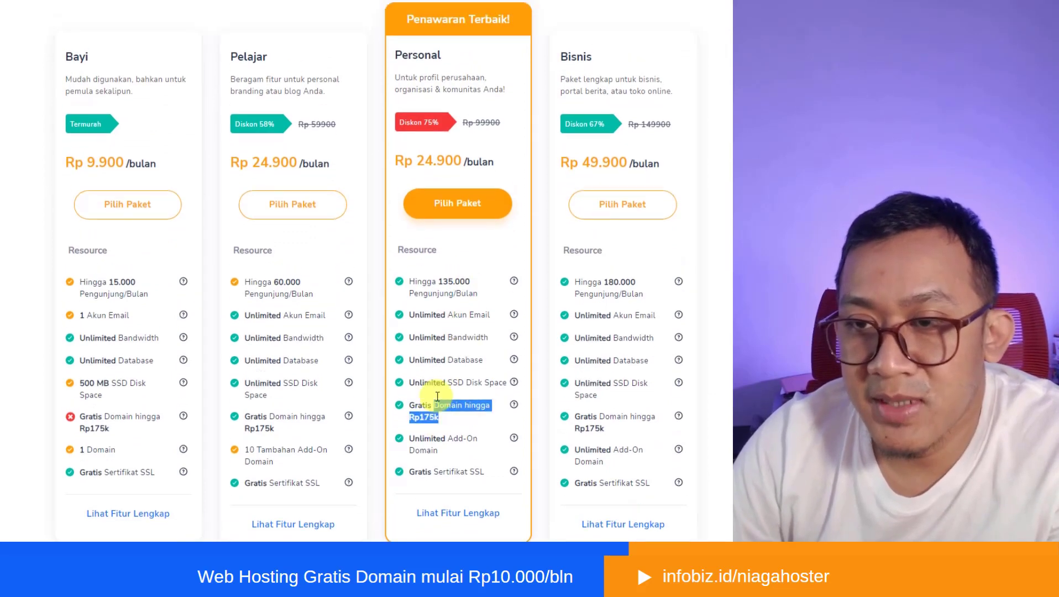
left_click(454, 309)
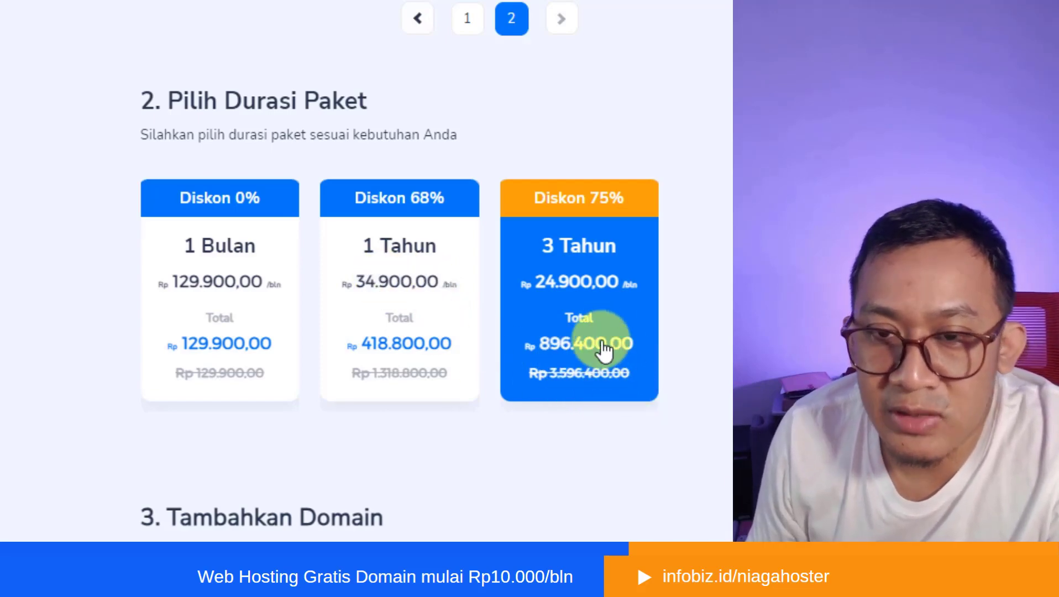
- Examine the order form's package features, duration prices and new-domain section with its list of free domain extensions
scroll(610, 381, "down", 2)
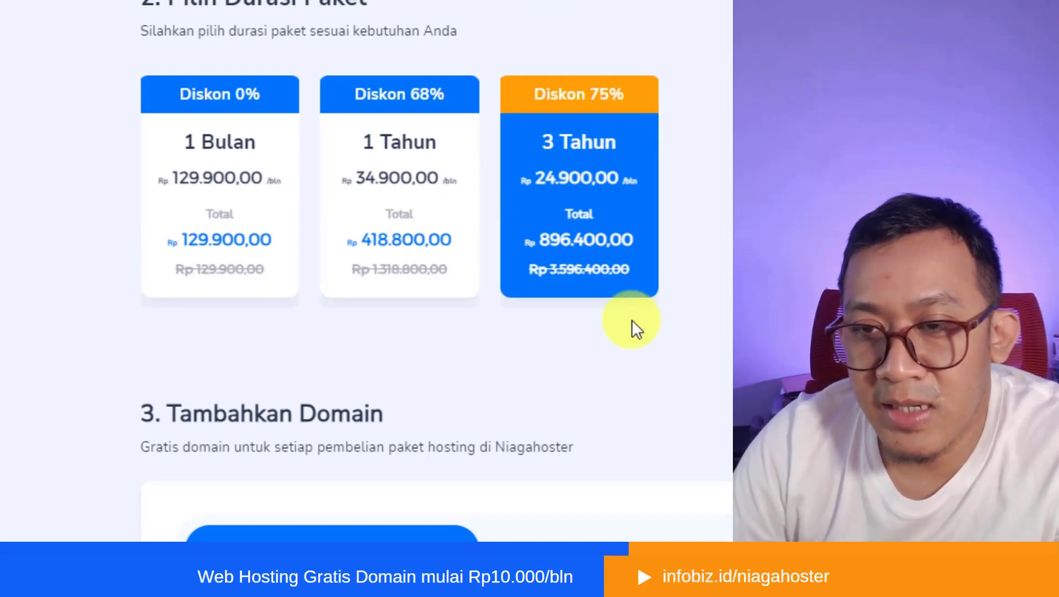
scroll(630, 343, "down", 3)
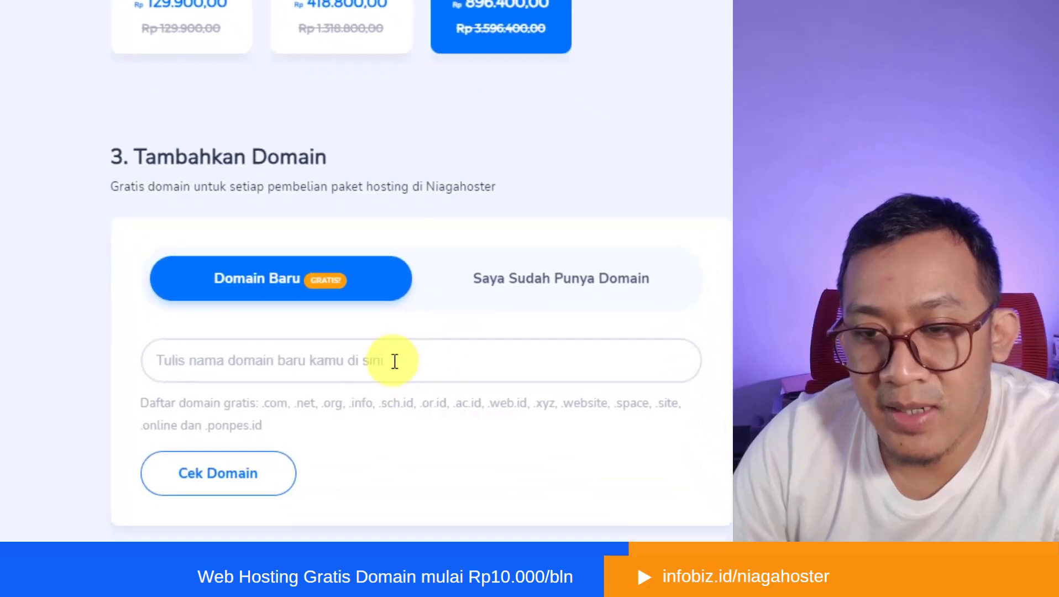
left_click(392, 468)
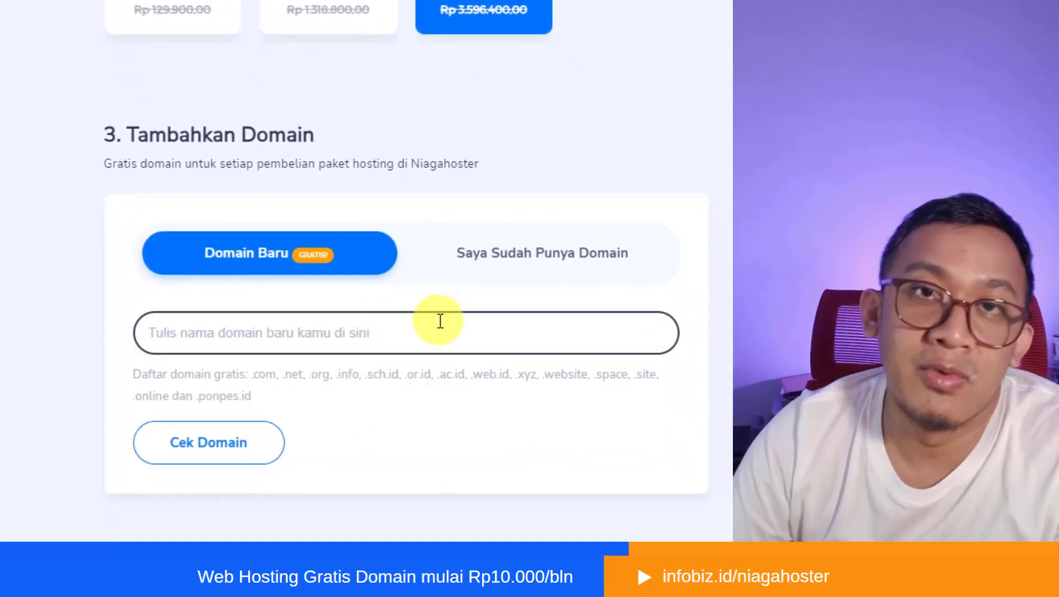
scroll(662, 362, "up", 3)
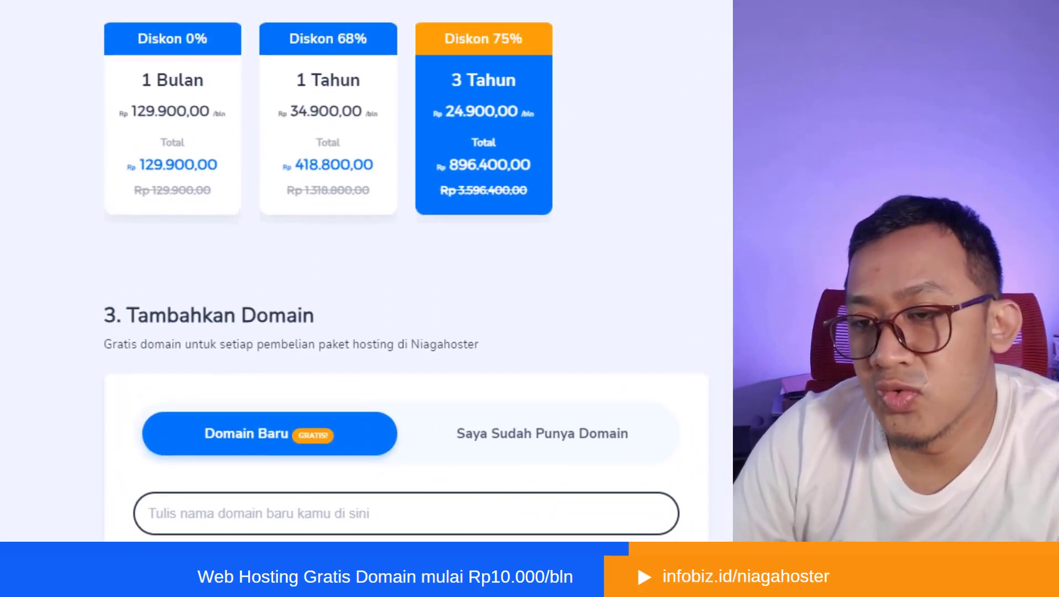
scroll(662, 362, "down", 3)
scroll(735, 246, "up", 5)
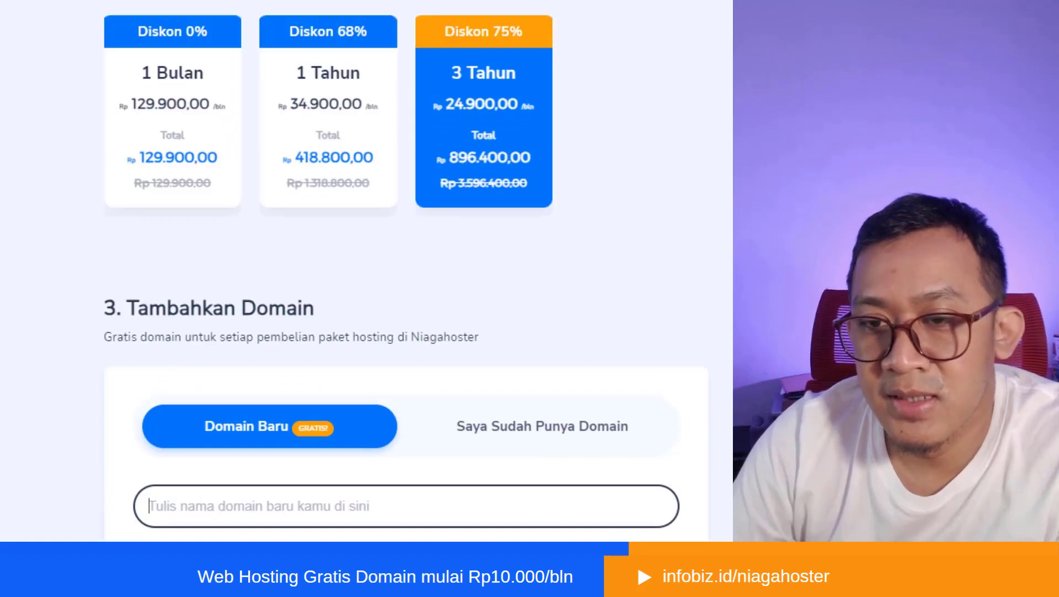
scroll(735, 246, "down", 2)
scroll(735, 245, "up", 5)
scroll(591, 147, "up", 2)
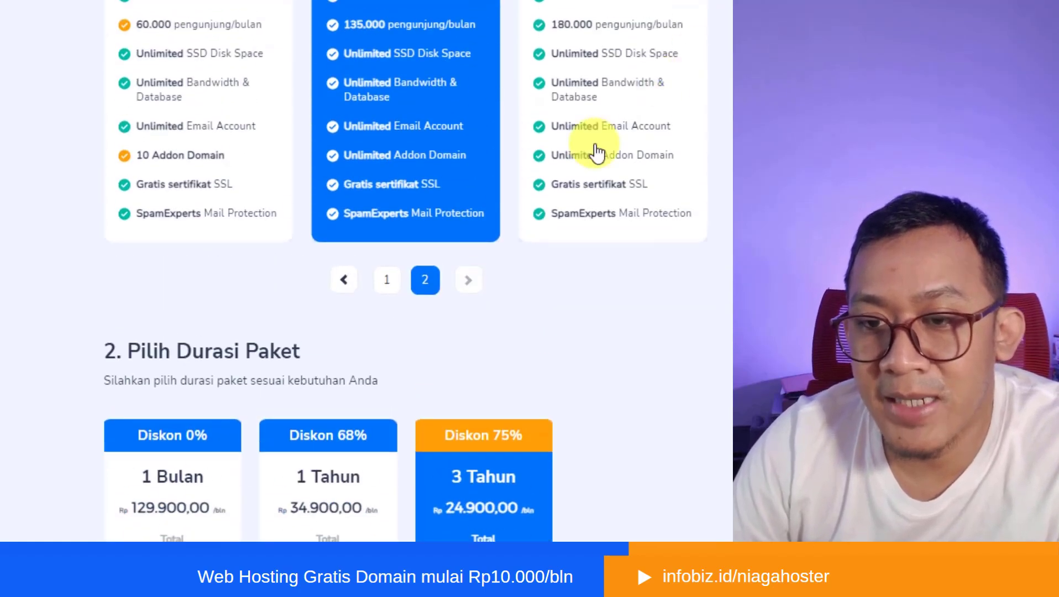
scroll(567, 220, "down", 10)
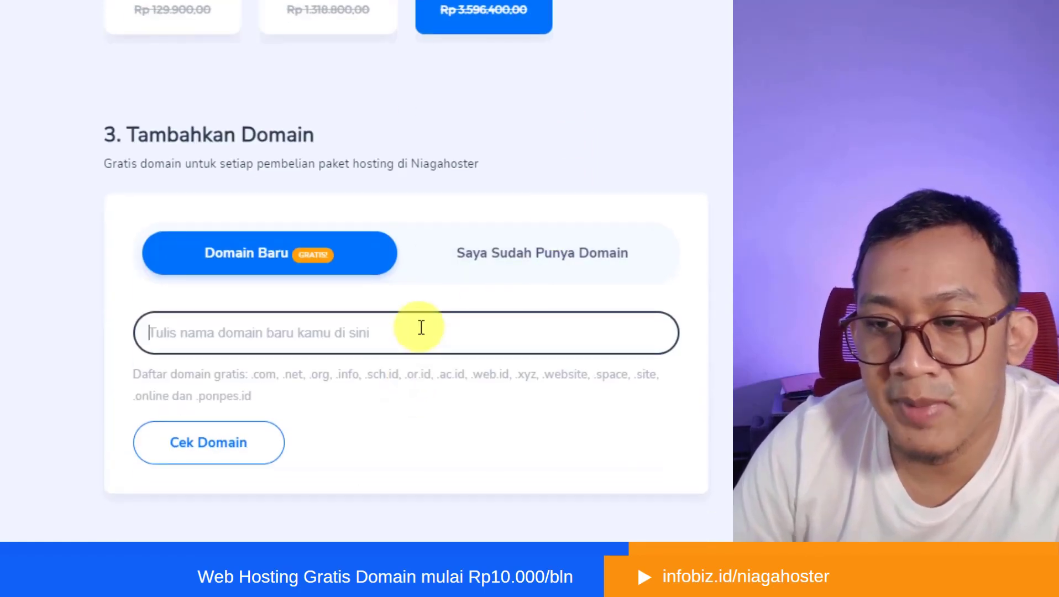
- Enter the site owner's personal .com address as the new domain name and check its availability
type("catat")
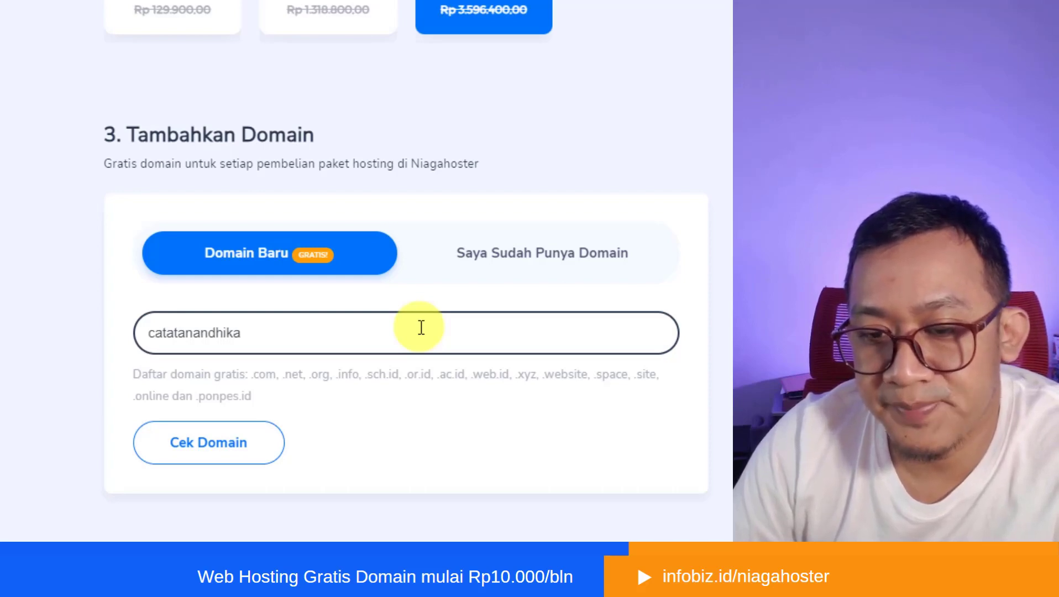
type("anandhika.com")
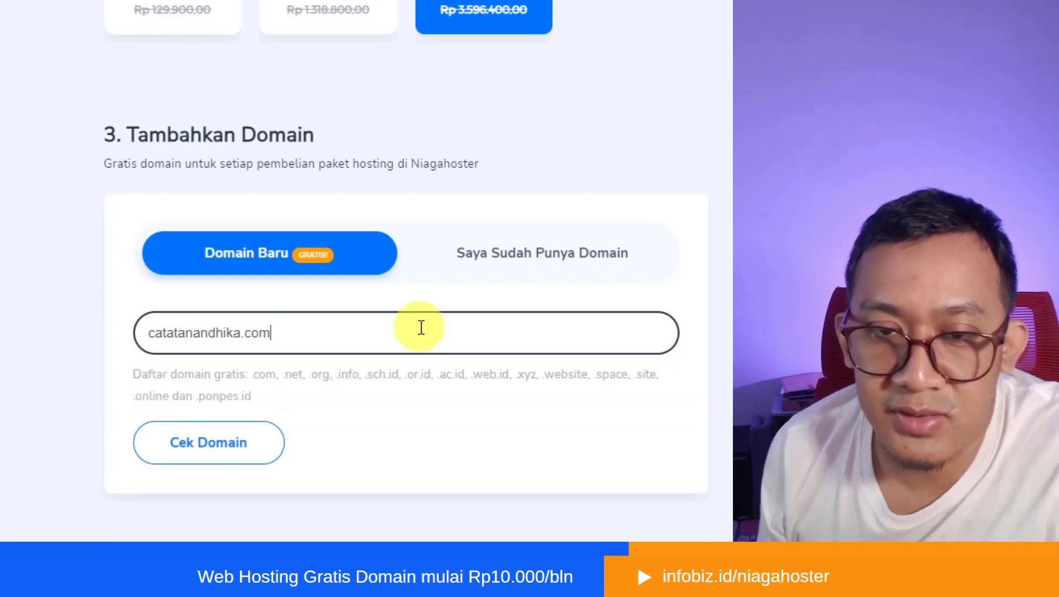
left_click(220, 444)
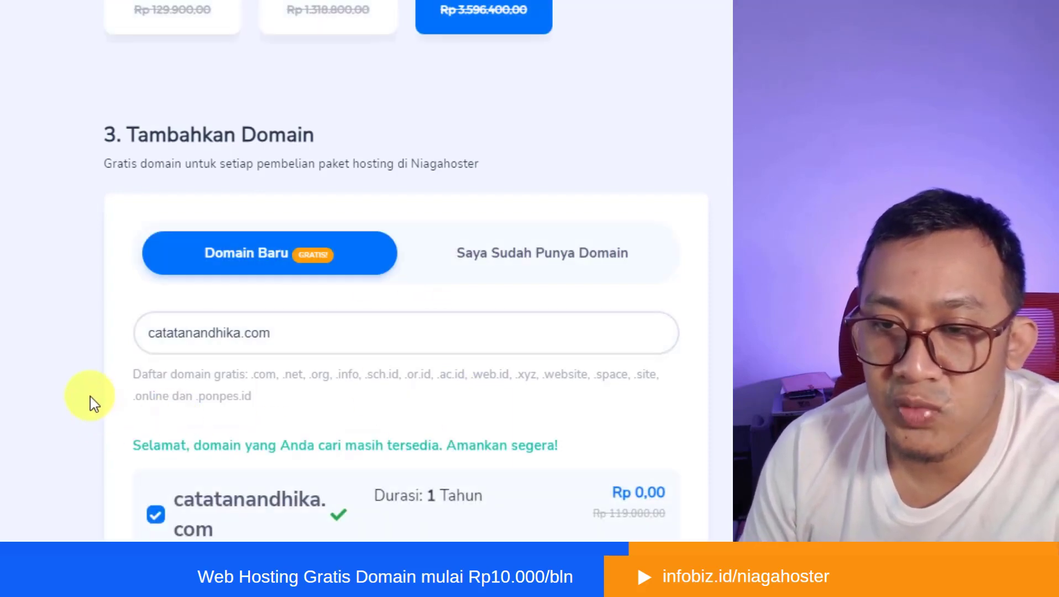
- Add the selected .com domain with its hosting package to the cart and look over the other domains and supporting features
scroll(90, 397, "down", 4)
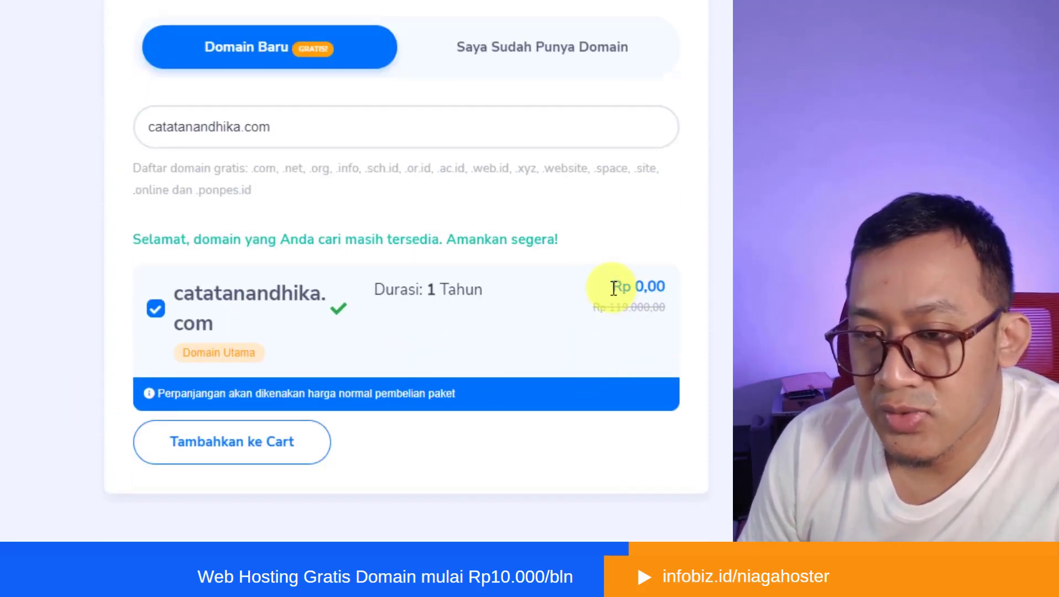
left_click_drag(613, 286, 663, 315)
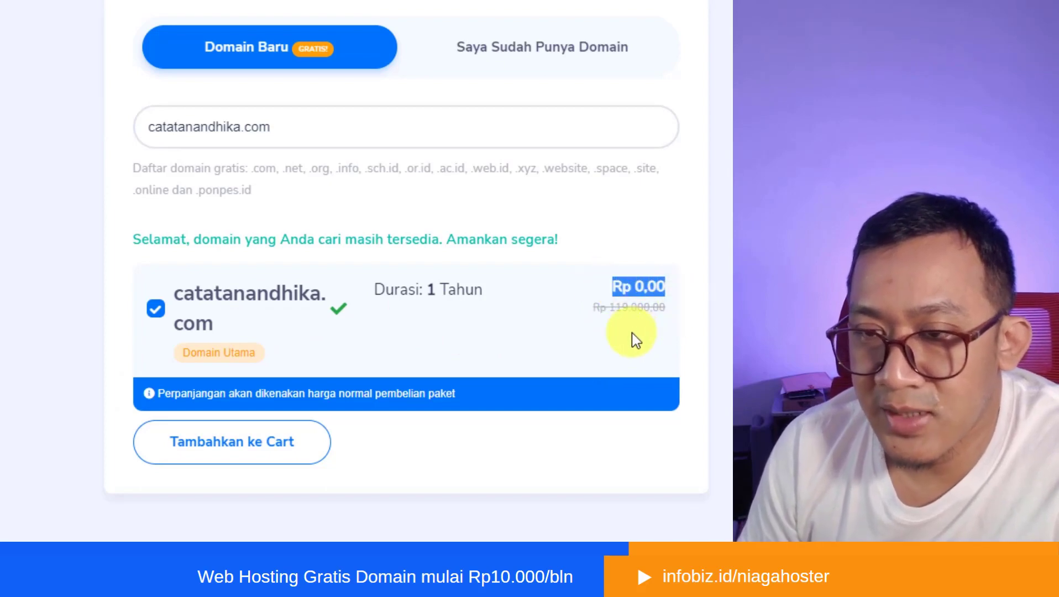
scroll(296, 332, "up", 2)
scroll(296, 425, "down", 2)
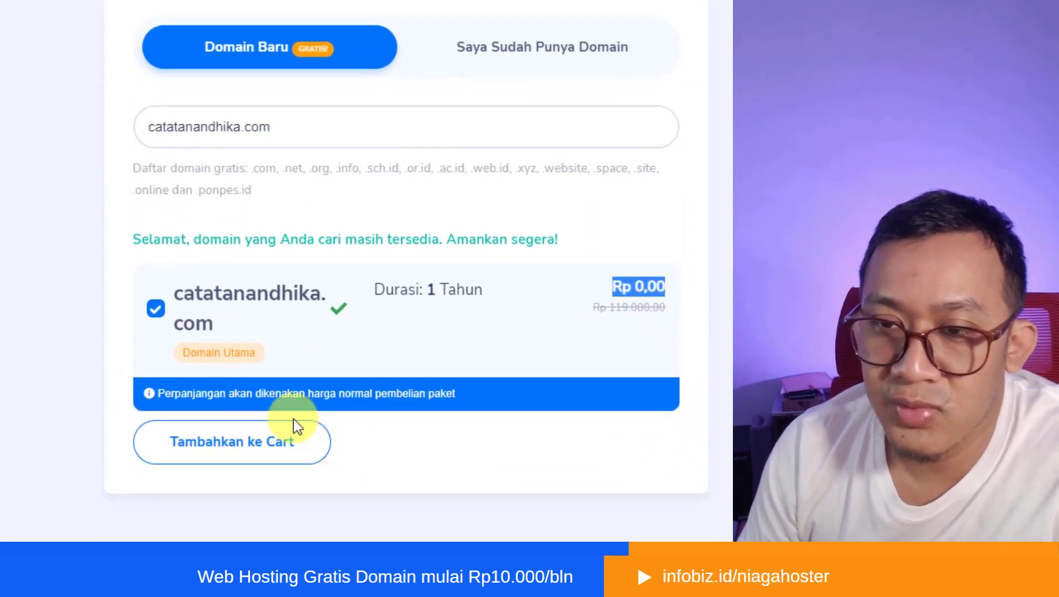
left_click(256, 454)
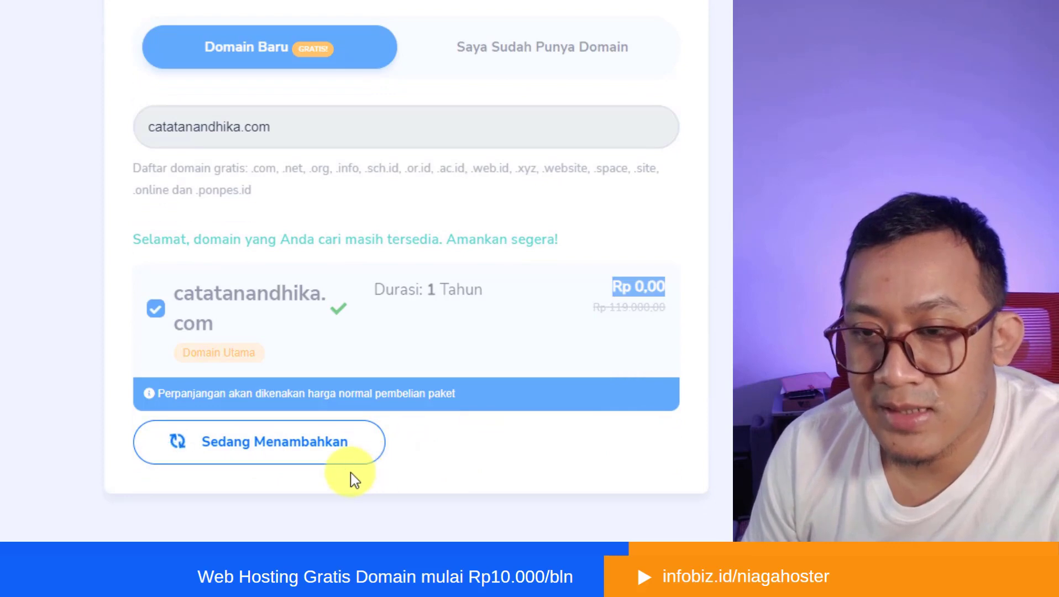
scroll(448, 396, "down", 5)
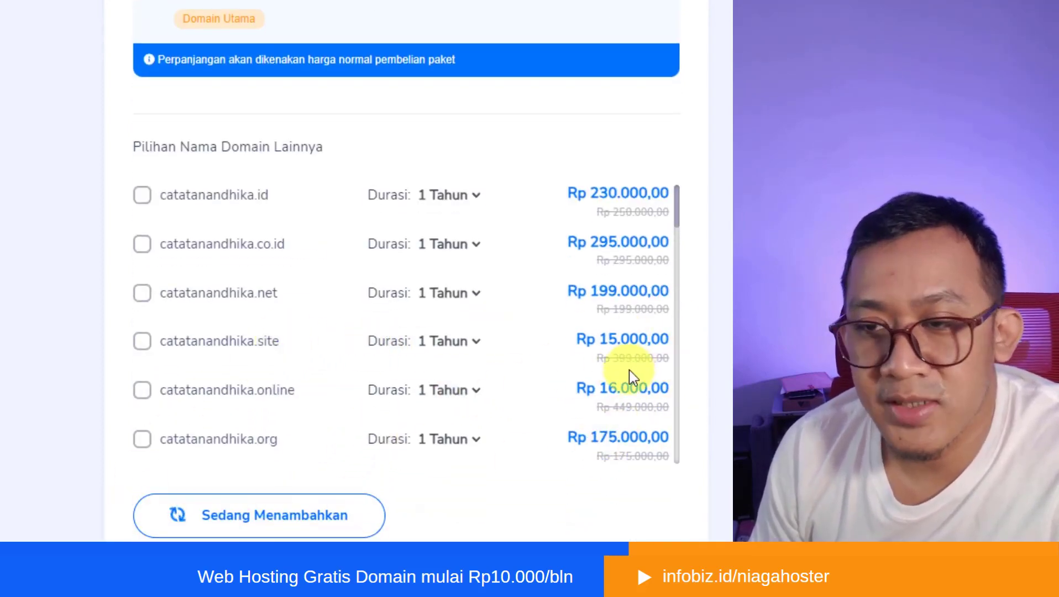
scroll(707, 378, "down", 10)
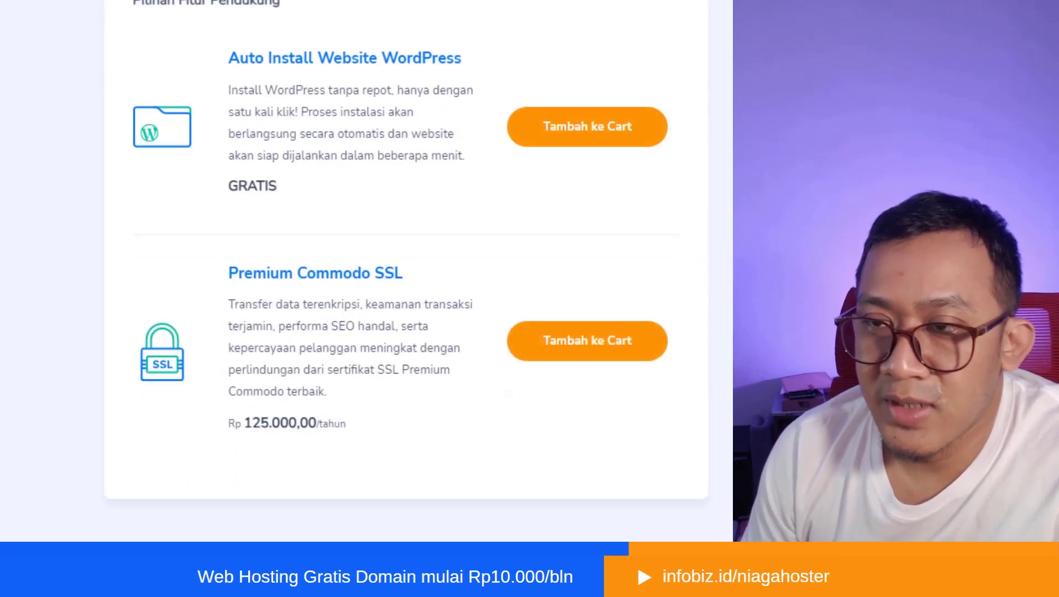
scroll(406, 262, "up", 6)
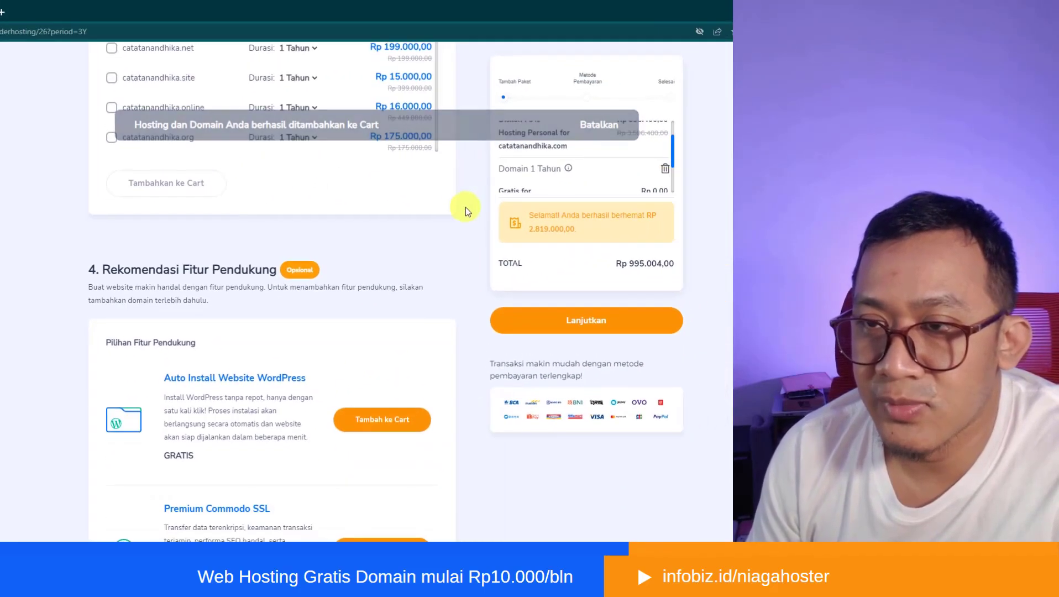
- Review the cart's hosting, free domain and PPN tax entries, and continue the order to the payment method stage
scroll(578, 173, "down", 6)
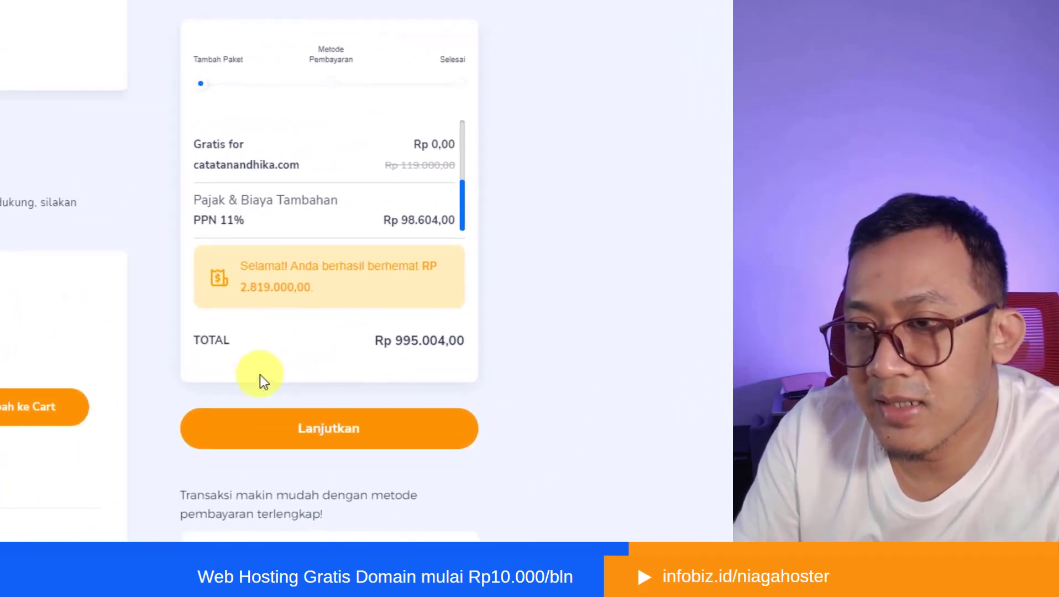
scroll(584, 183, "up", 6)
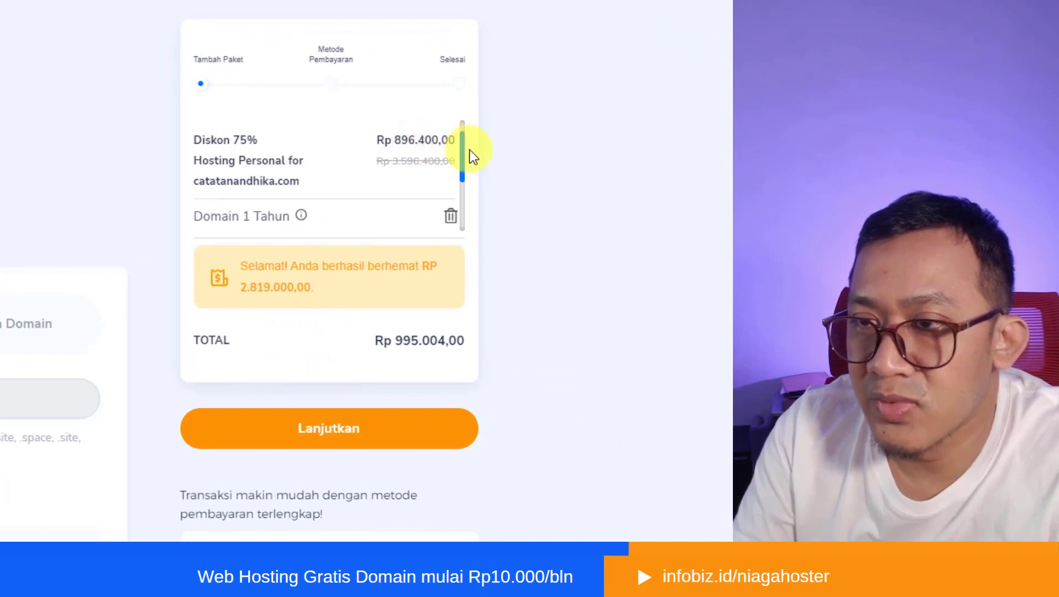
scroll(464, 150, "down", 3)
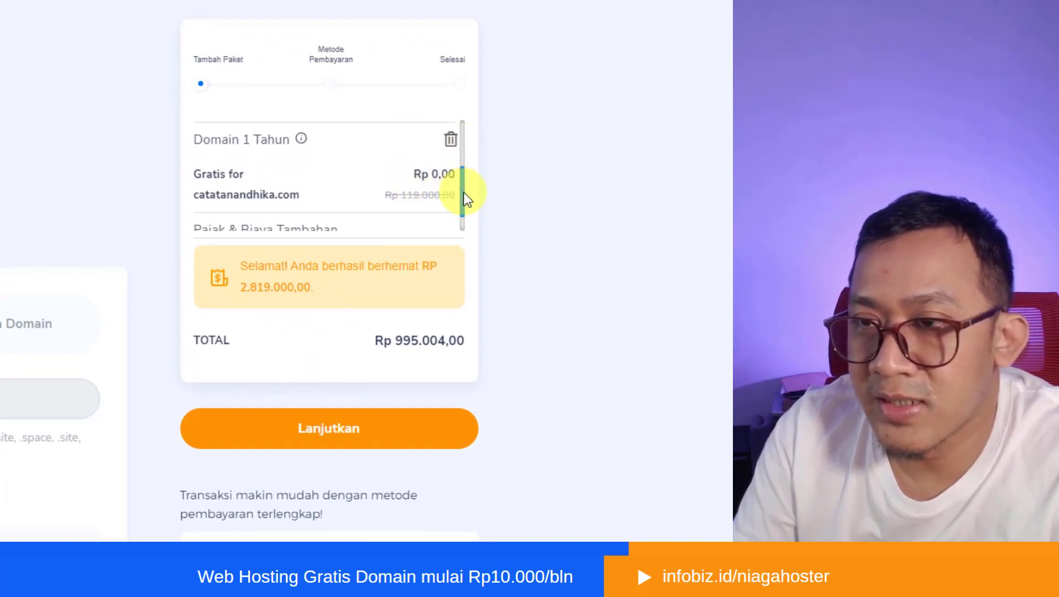
left_click_drag(466, 205, 435, 215)
left_click(353, 209)
scroll(346, 215, "down", 1)
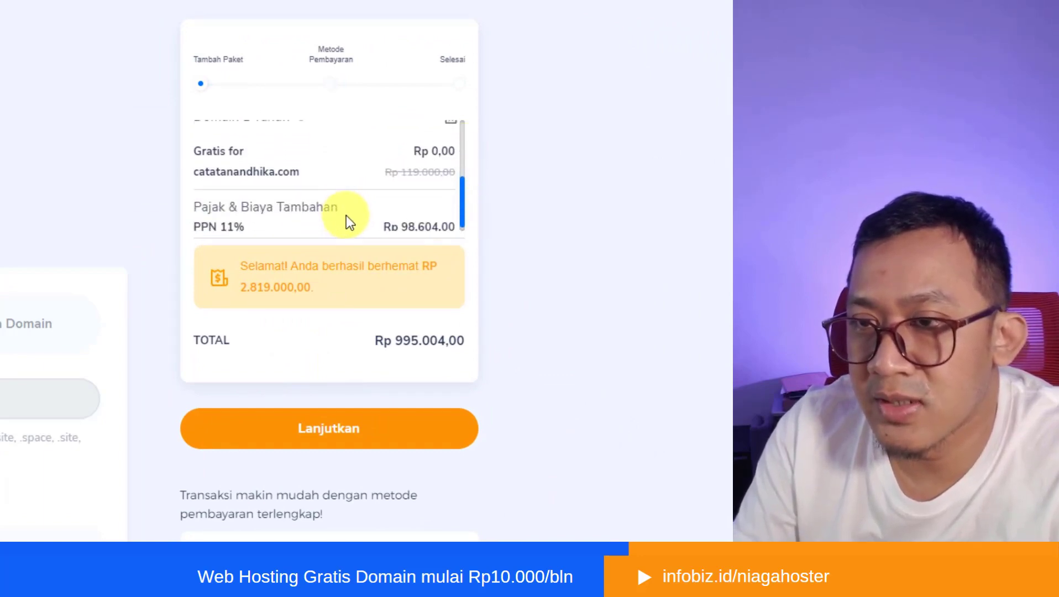
scroll(354, 215, "down", 3)
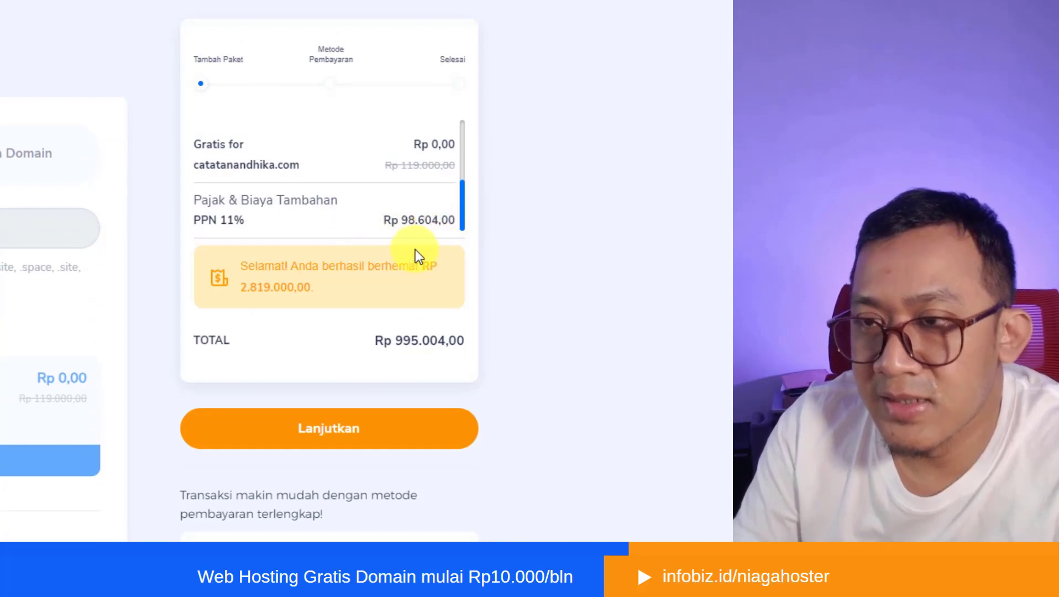
left_click(343, 436)
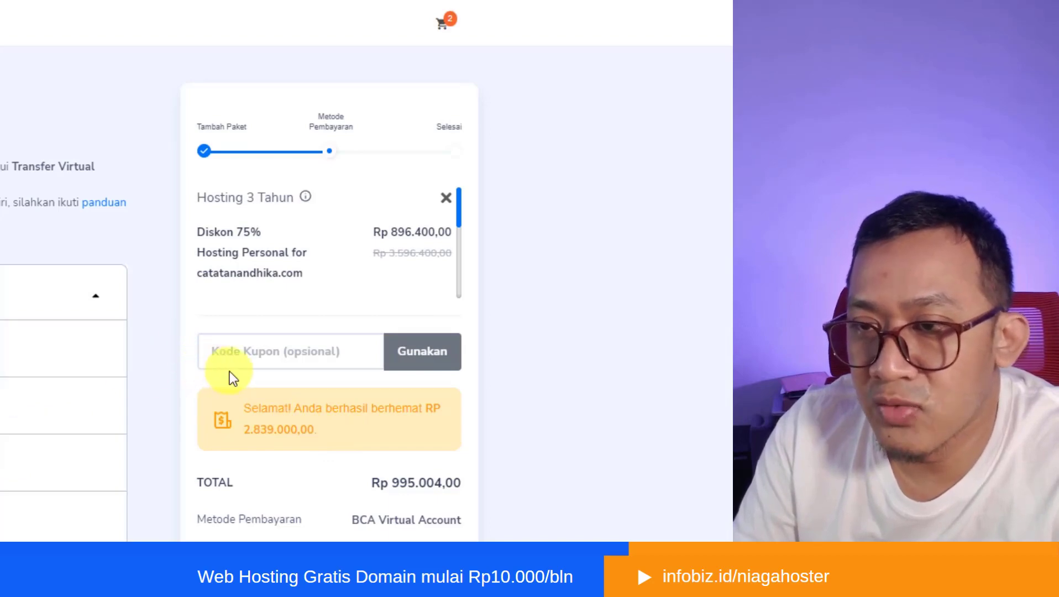
- Apply the coupon code ANTIGAPTEK to the 3-year Personal hosting order
scroll(354, 326, "down", 1)
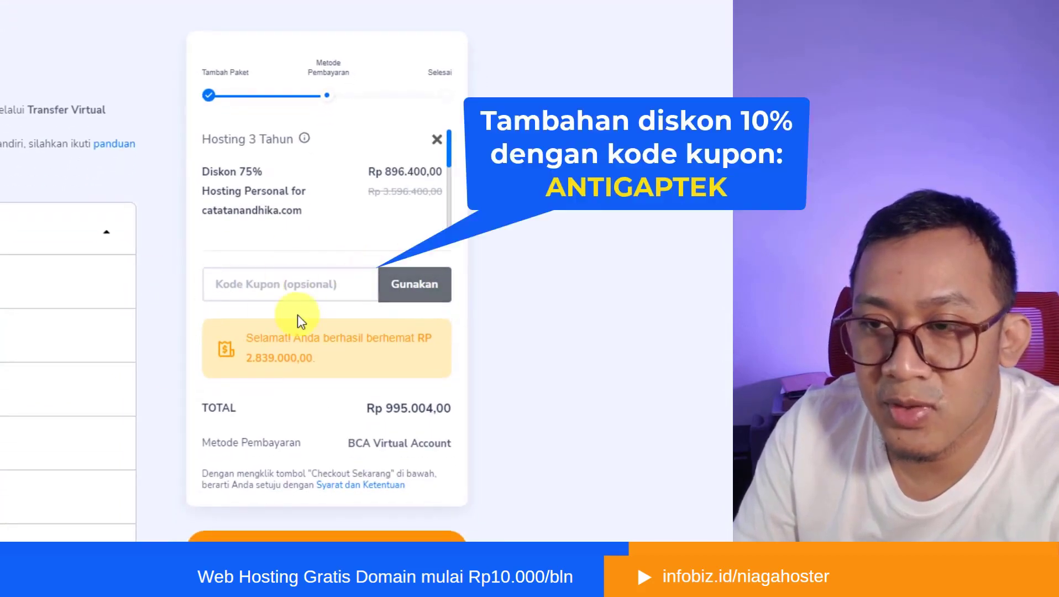
left_click(300, 287)
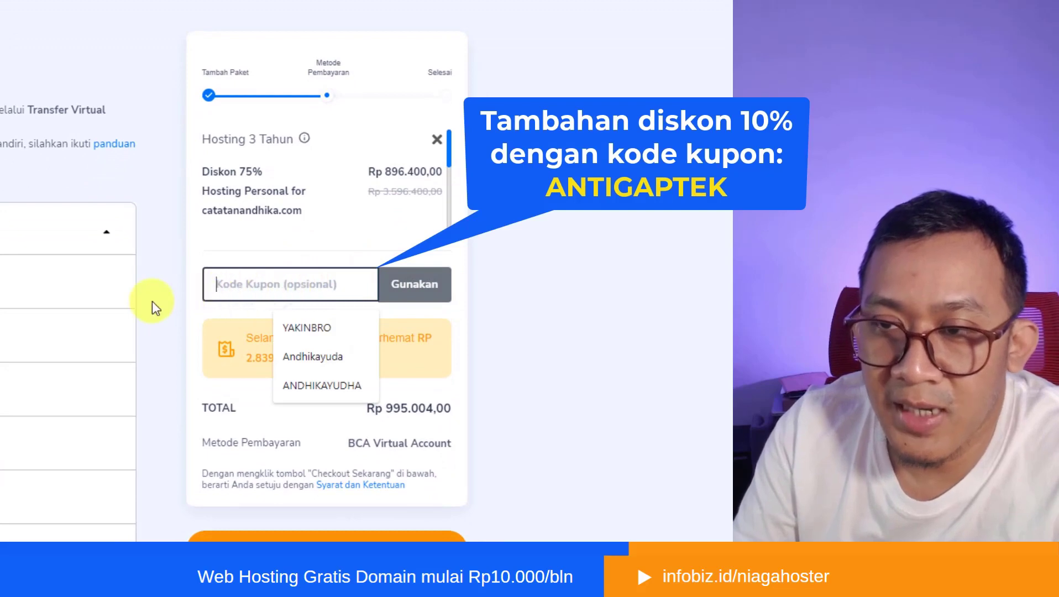
left_click(152, 300)
left_click(281, 281)
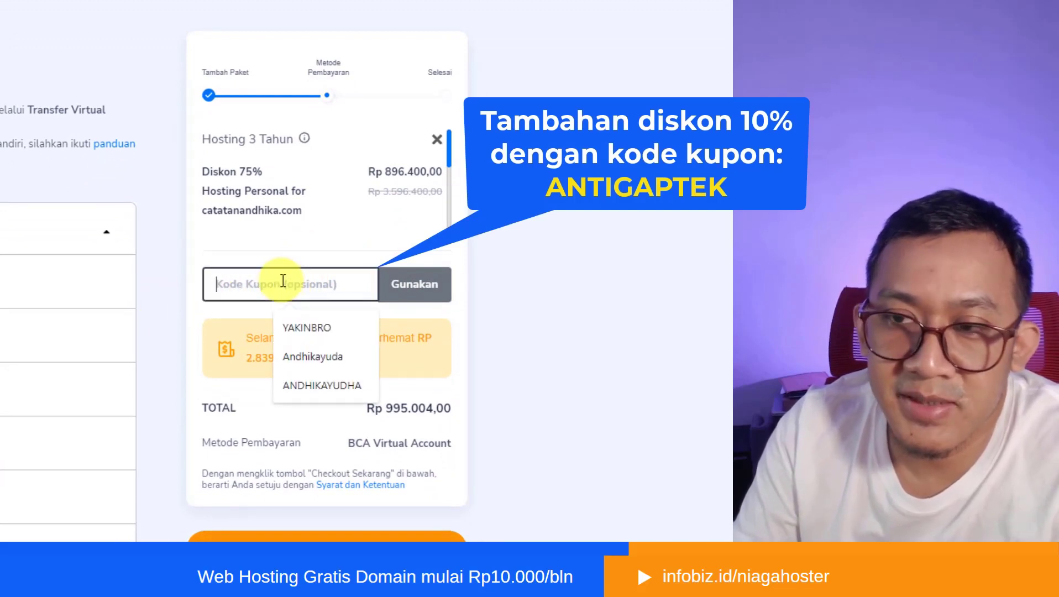
type("ANT")
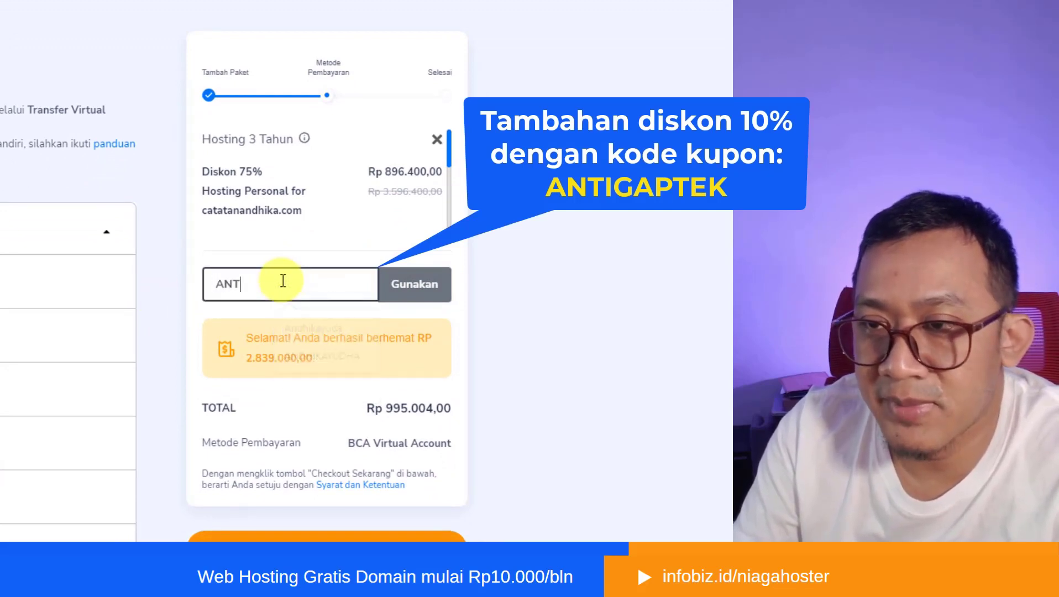
type("IGAPTE")
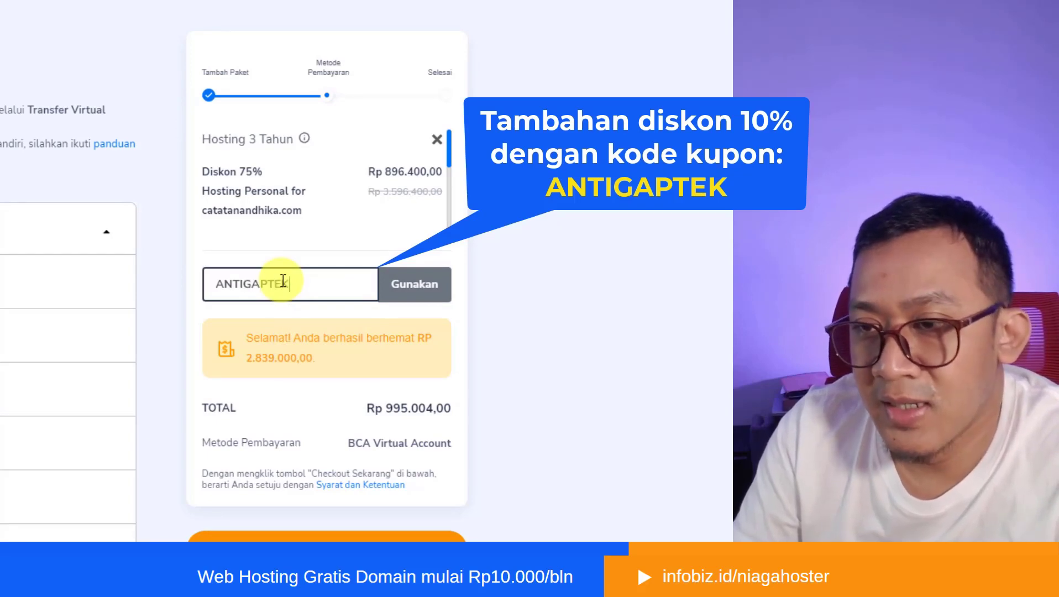
type("K")
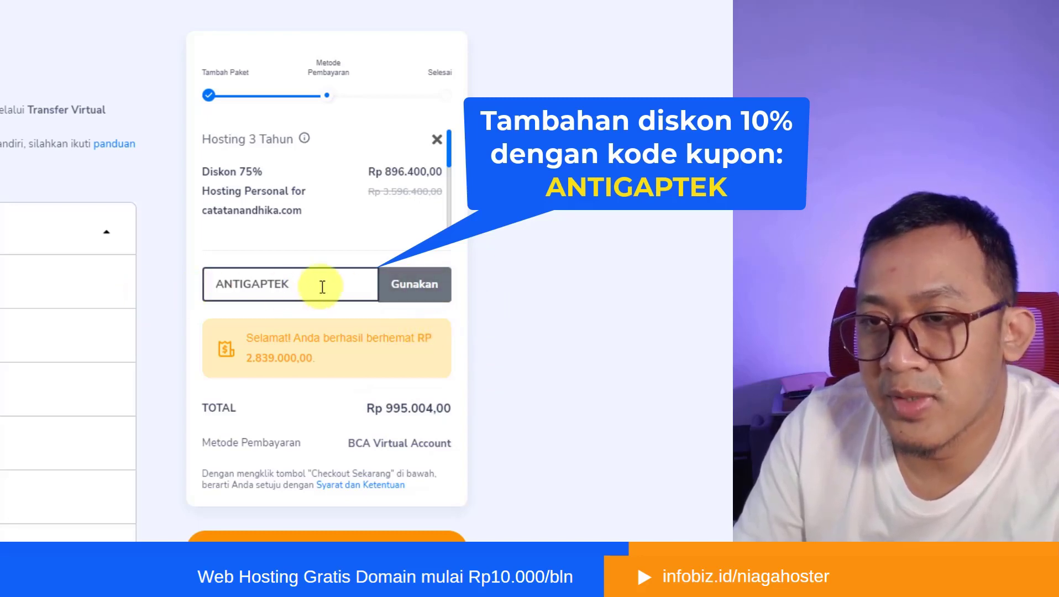
left_click_drag(312, 280, 217, 282)
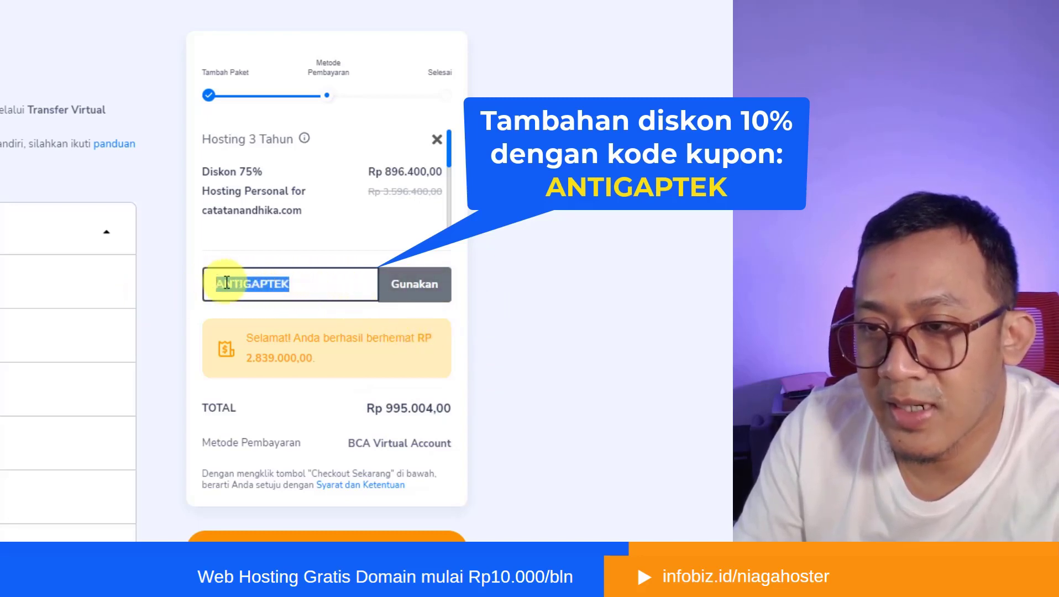
left_click(418, 292)
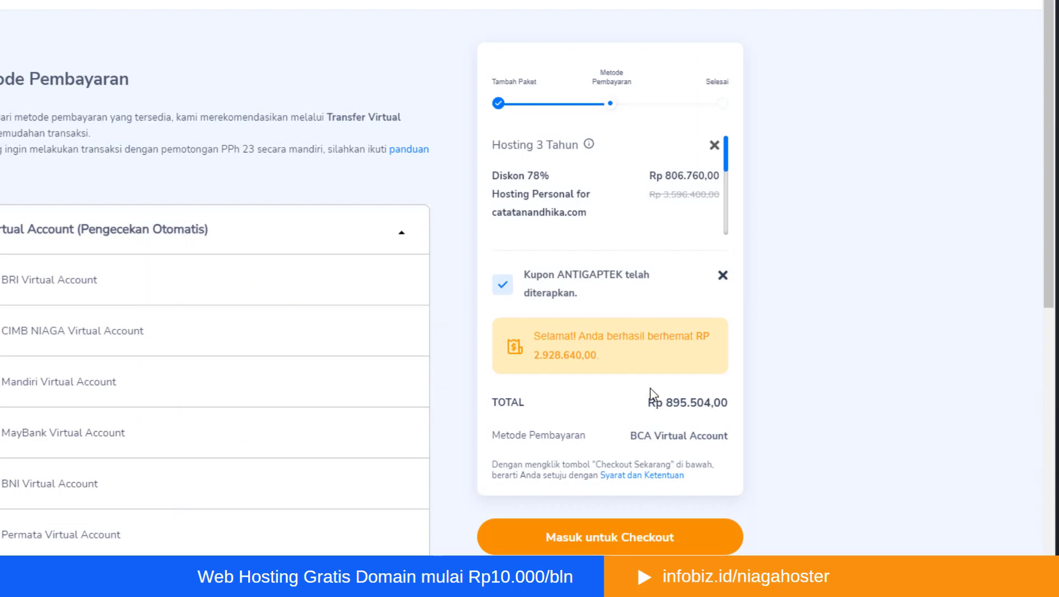
- Proceed to checkout and look through the new-customer registration form's account, contact and address fields
scroll(636, 393, "down", 3)
scroll(753, 409, "down", 5)
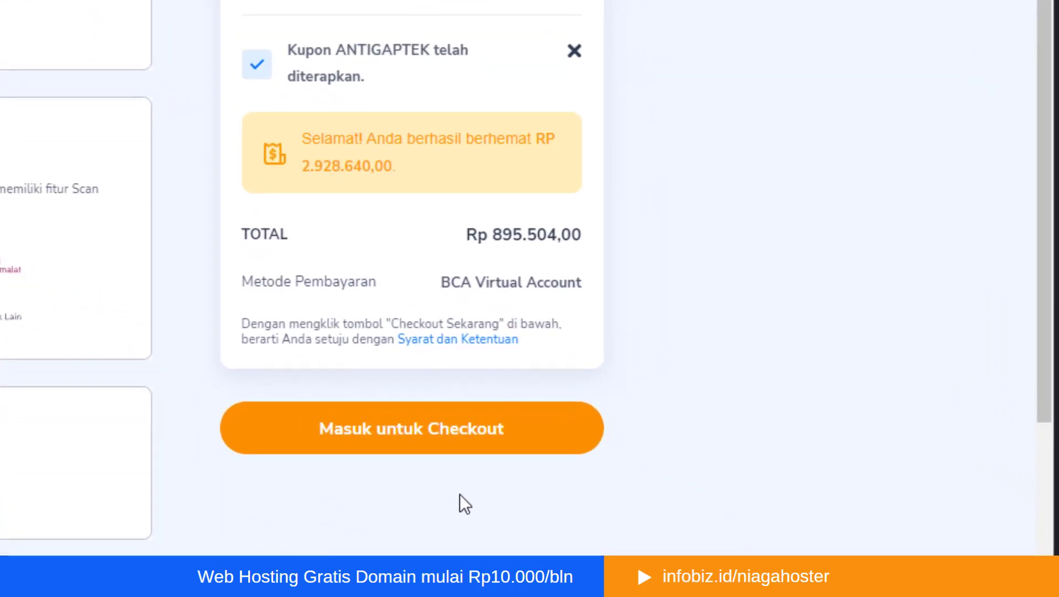
left_click(465, 451)
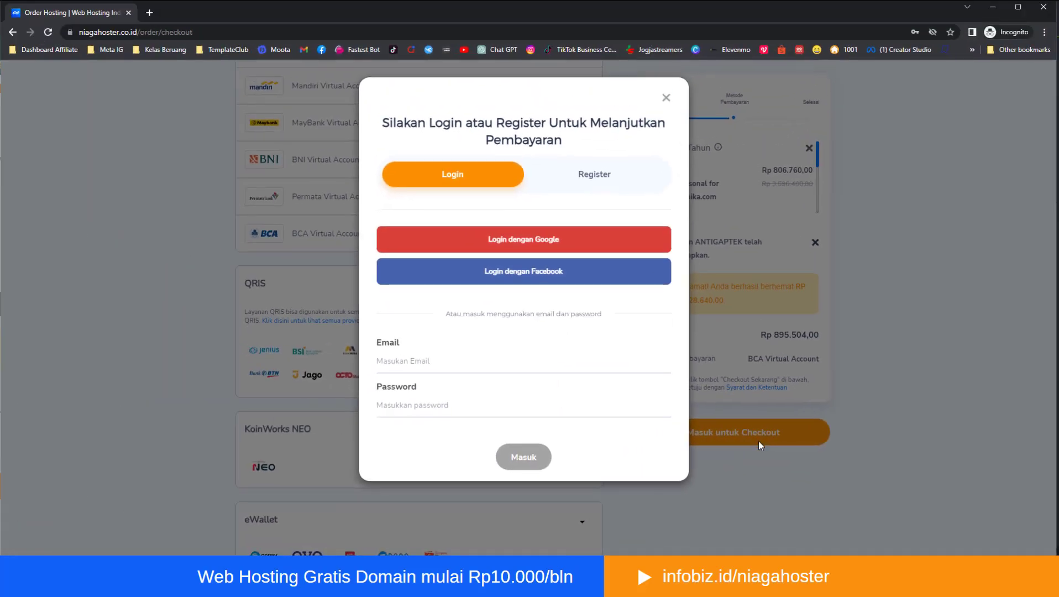
left_click(598, 178)
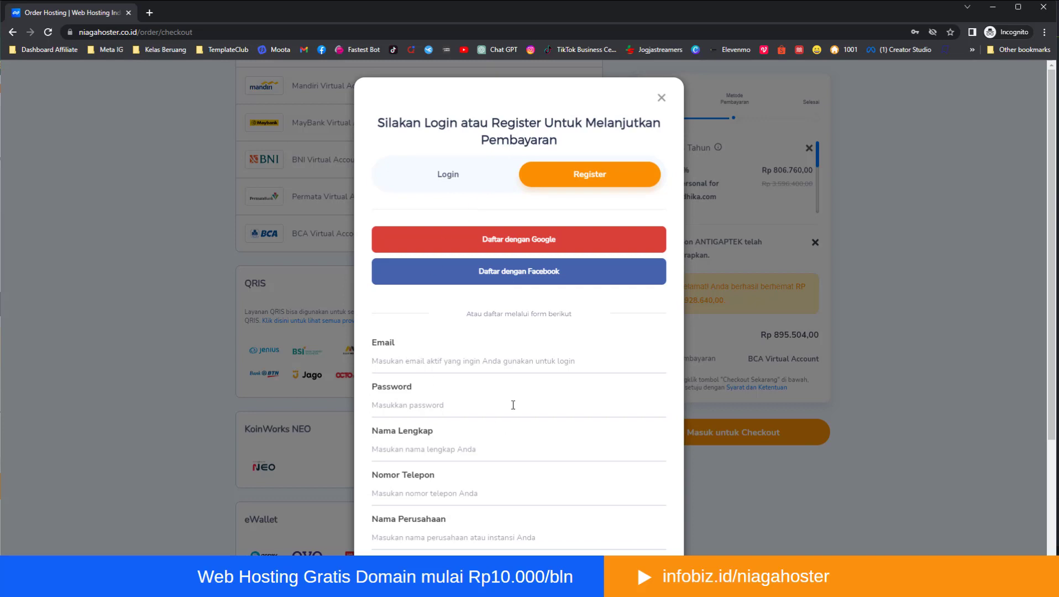
scroll(514, 409, "down", 2)
scroll(497, 456, "down", 2)
scroll(504, 446, "up", 5)
scroll(591, 337, "down", 4)
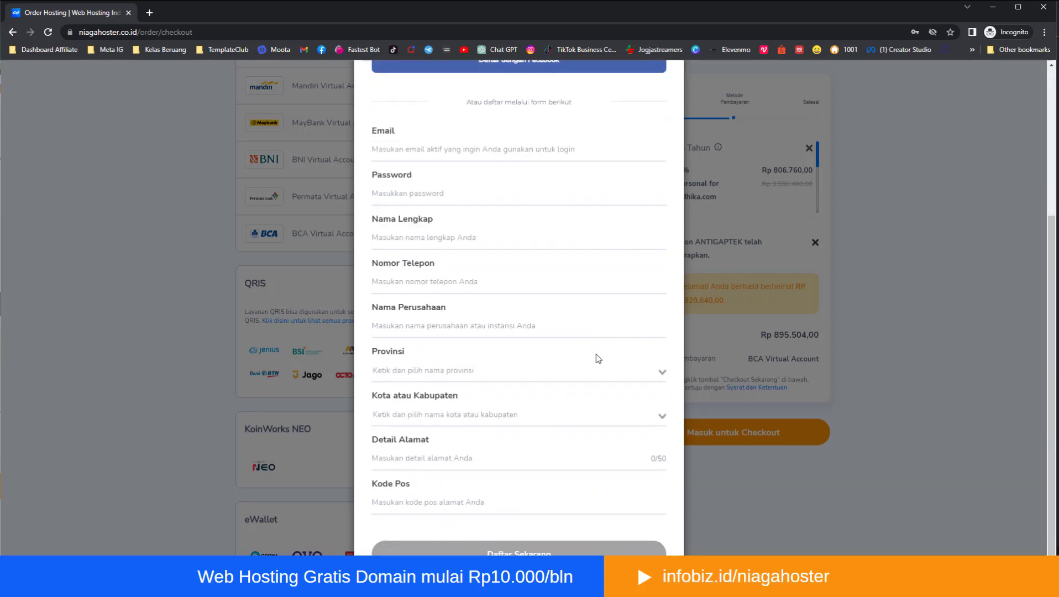
scroll(552, 517, "up", 3)
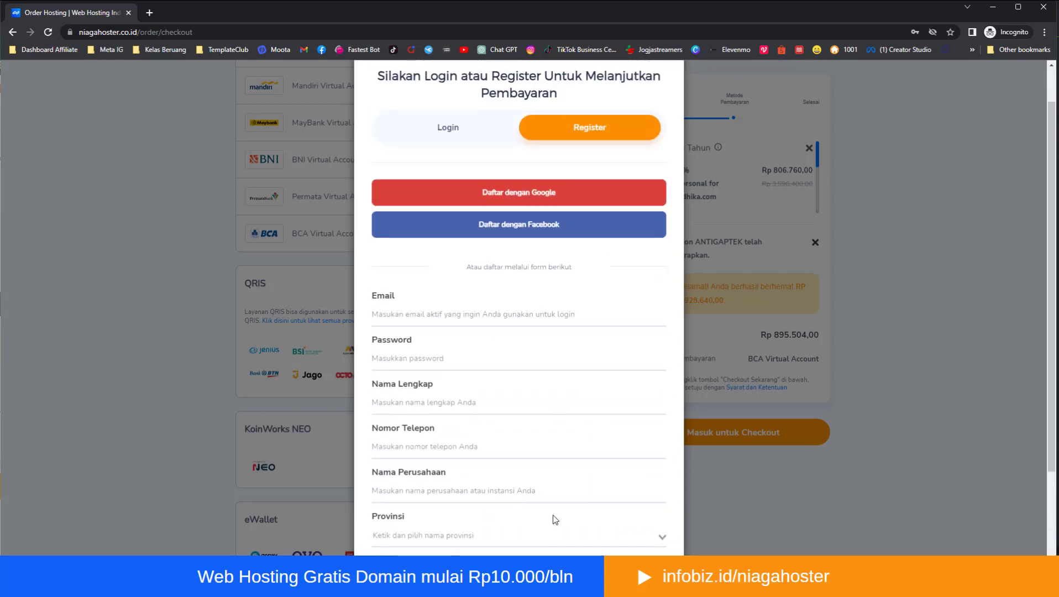
scroll(552, 517, "up", 1)
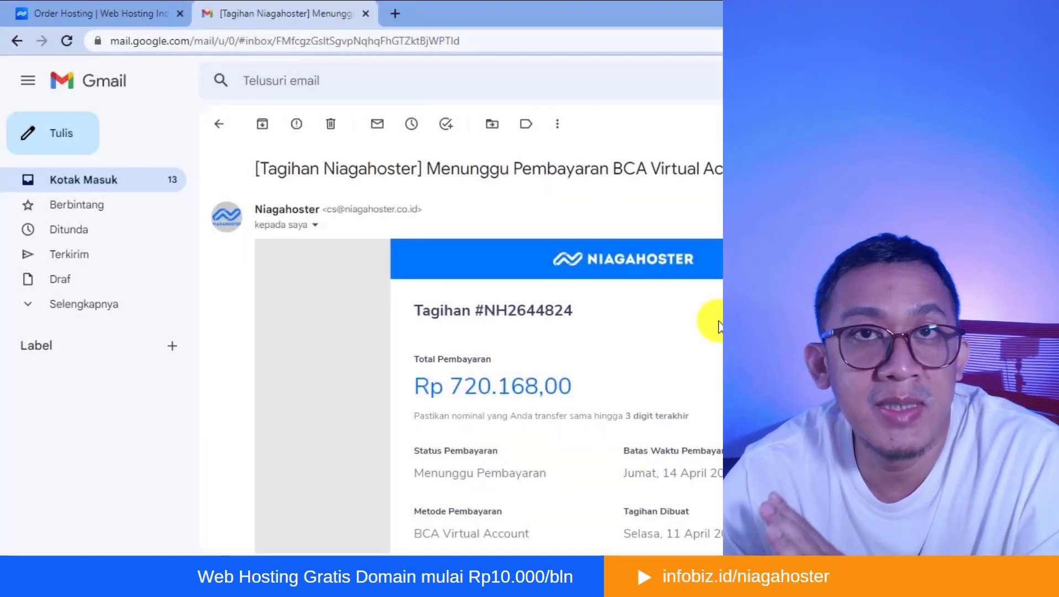
- Review the BCA Virtual Account invoice e-mail's payment details and check the Gmail inbox for Niagahoster's hosting and domain activation messages
scroll(713, 323, "down", 3)
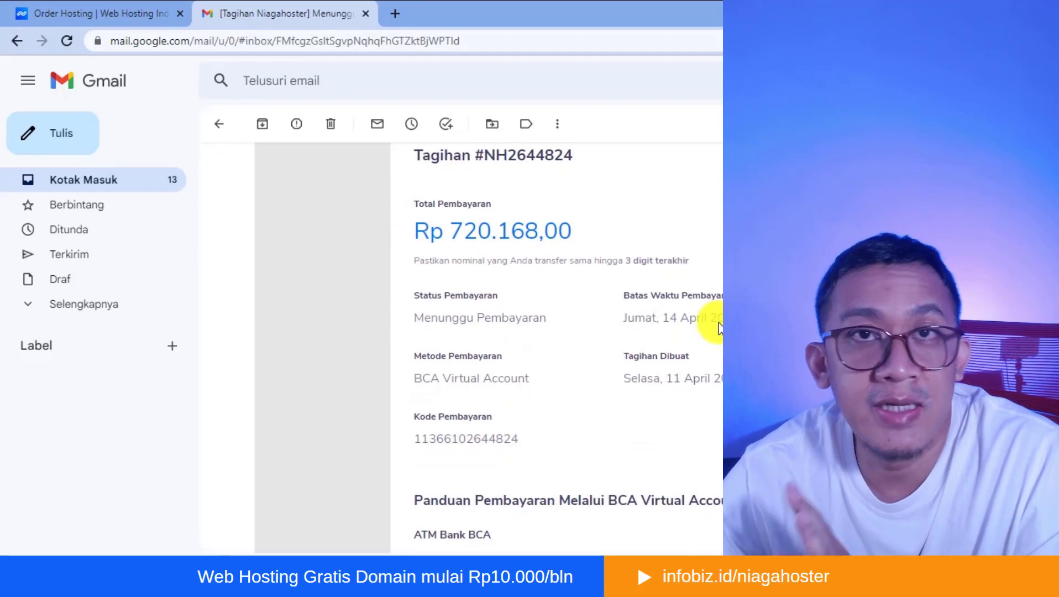
scroll(718, 326, "down", 3)
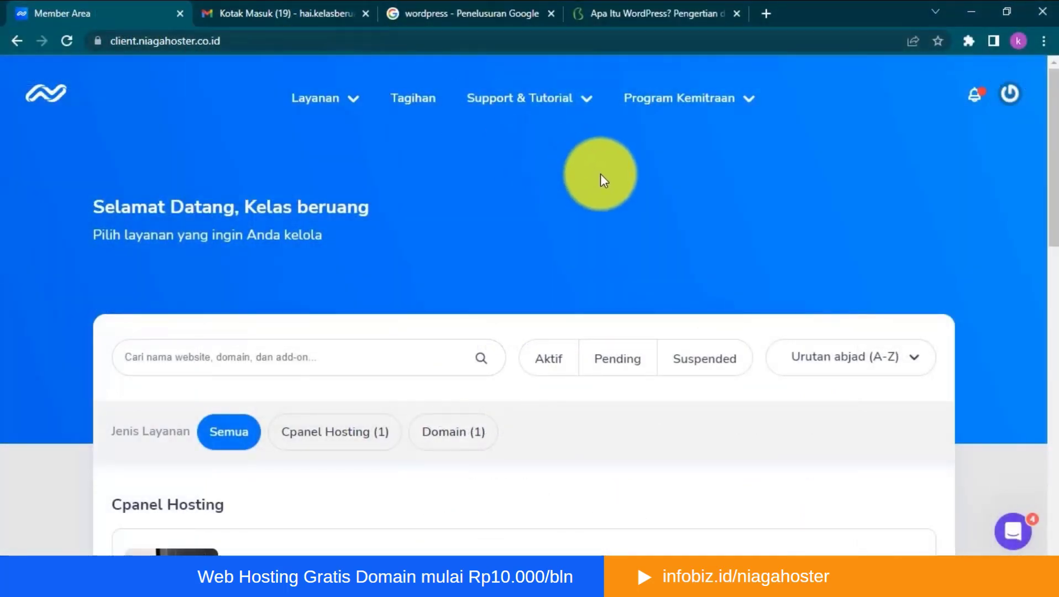
left_click(315, 14)
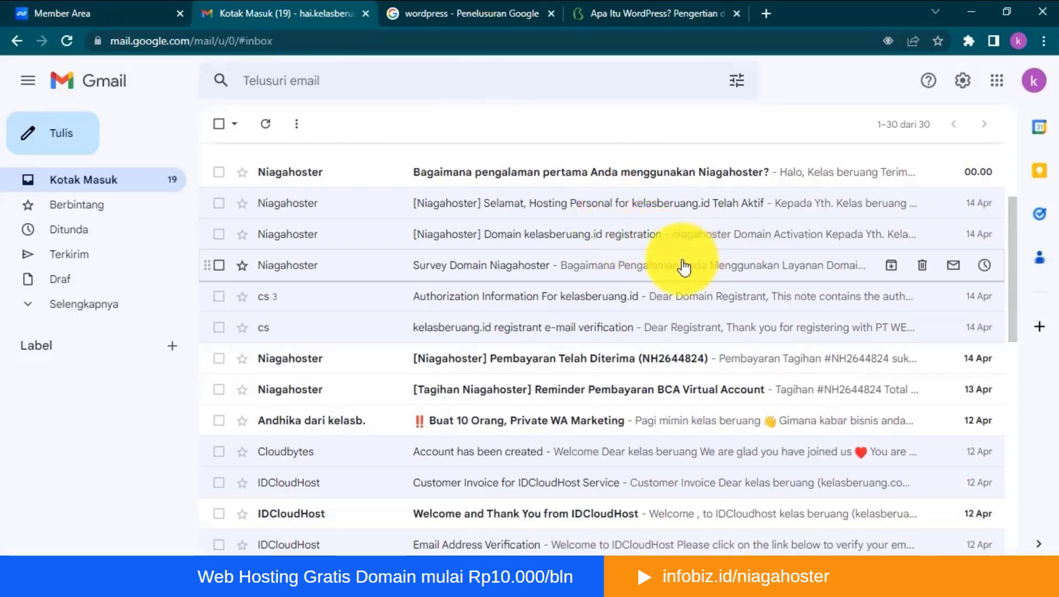
- Copy the domain kelasberuang.id from the Niagahoster member area's service list and load that address in a new browser tab
left_click(94, 12)
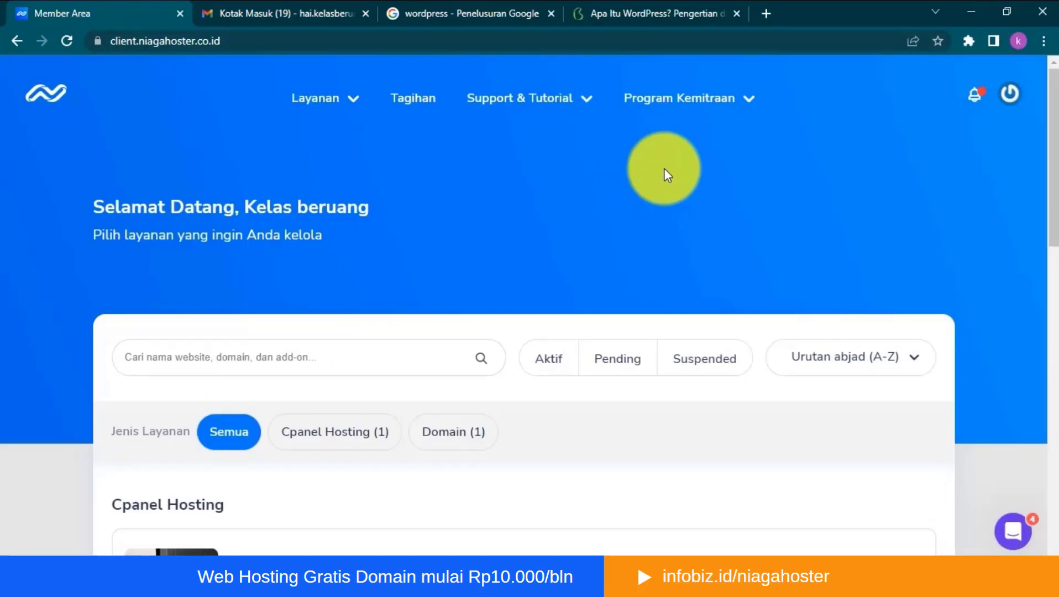
scroll(663, 168, "down", 8)
scroll(661, 205, "up", 1)
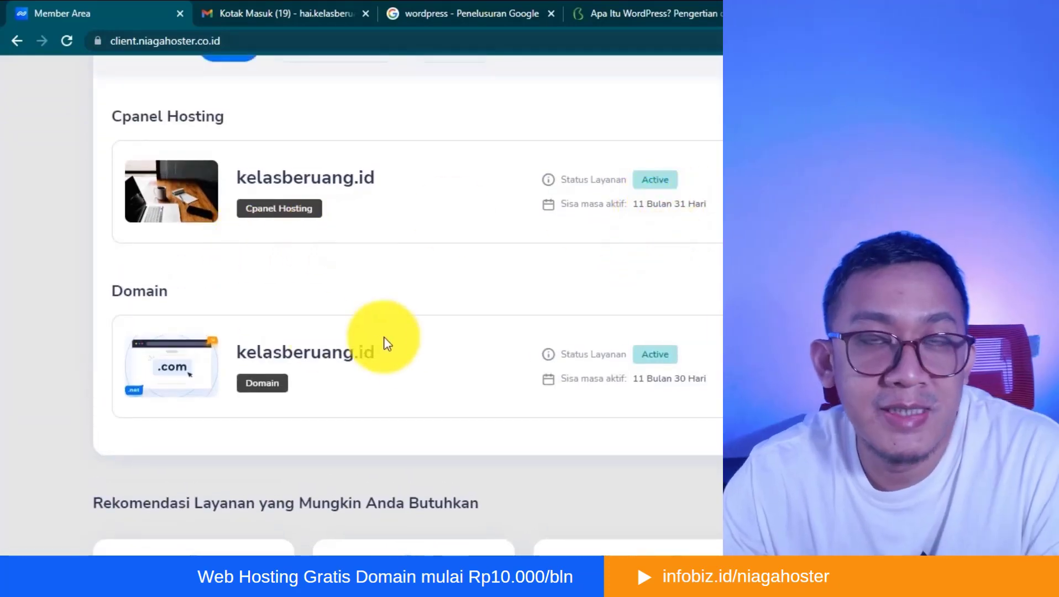
left_click_drag(382, 352, 236, 353)
key("ctrl+c")
key("ctrl+t")
key("ctrl+v")
key("Return")
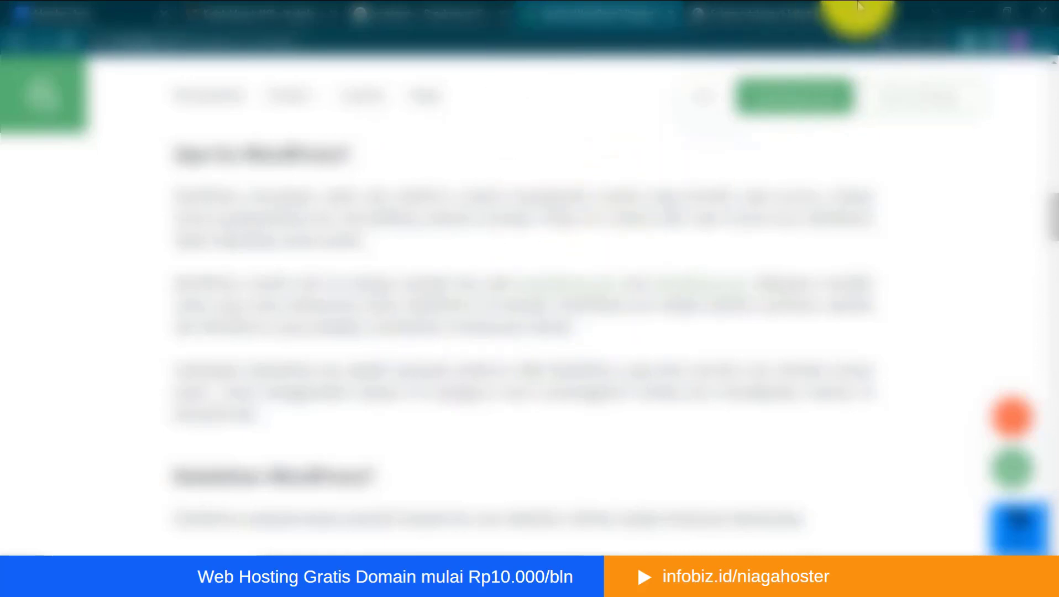
- Look up WordPress in a new browser tab and examine the domain choices WordPress.com offers for kelasberuang
left_click(869, 13)
left_click(751, 44)
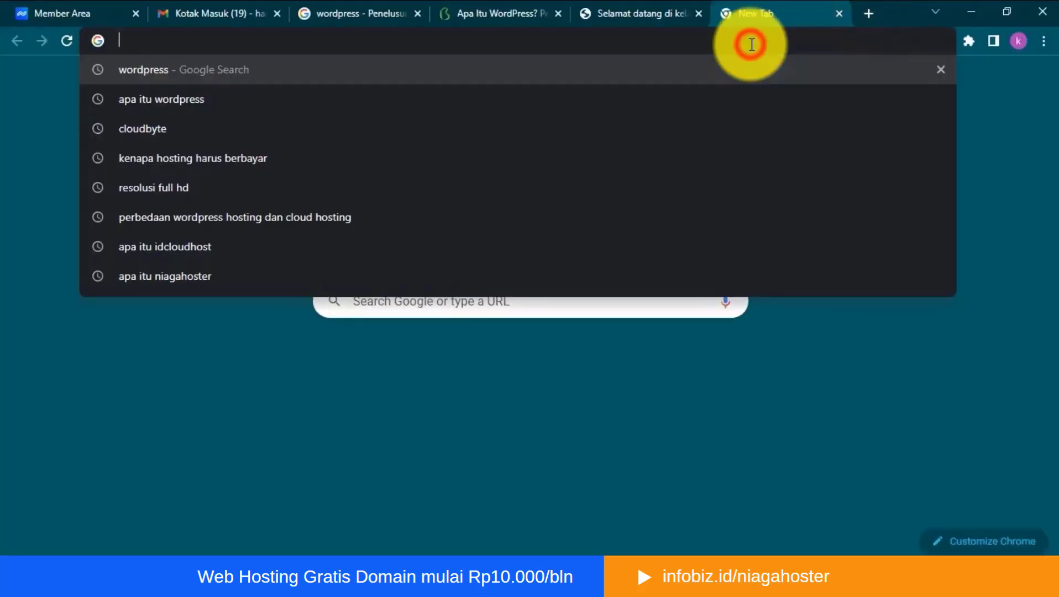
type("wordpress.com/start/domains")
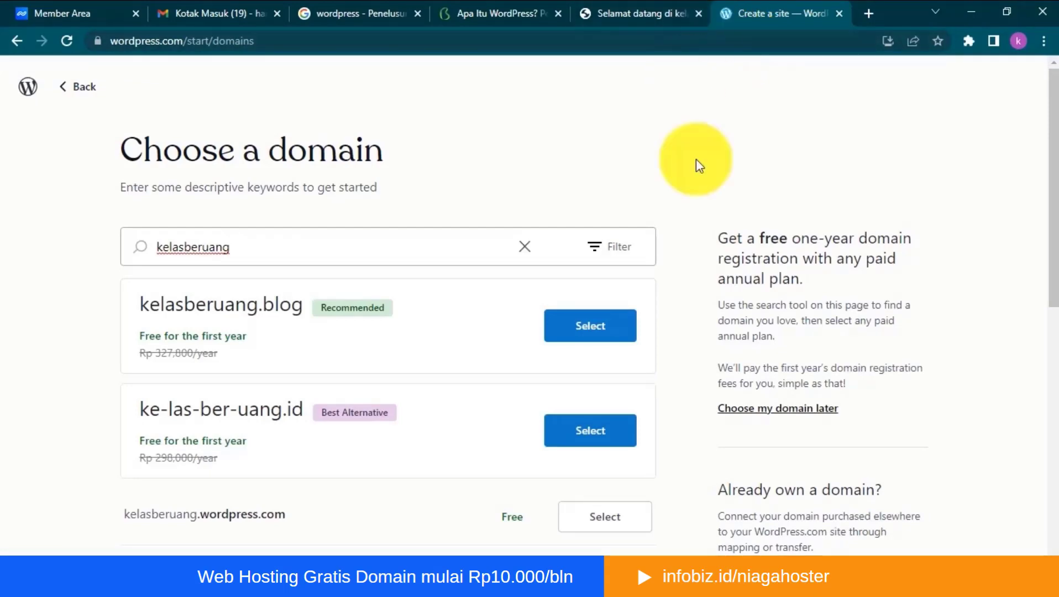
scroll(696, 159, "down", 4)
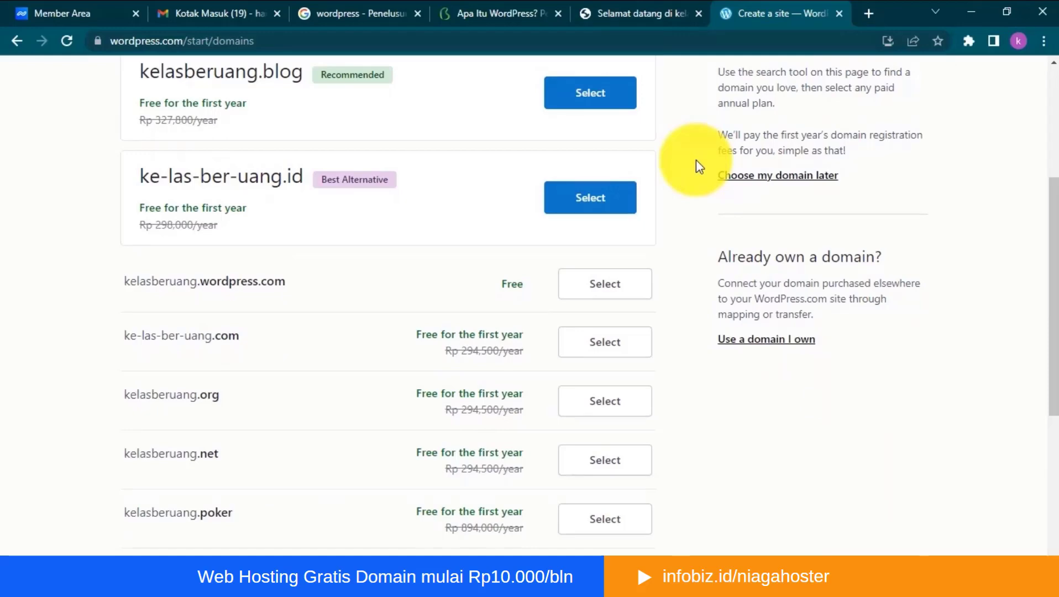
scroll(696, 160, "up", 2)
scroll(336, 337, "down", 2)
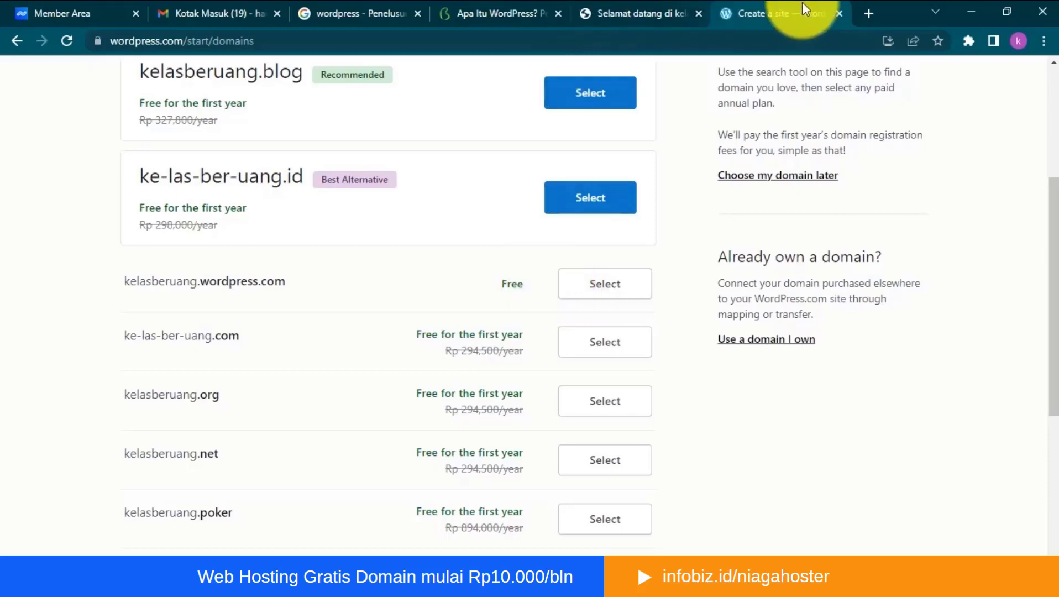
- Return to the Niagahoster member area and open the kelasberuang.id cPanel hosting's management page to view its package and WordPress installation options
left_click(632, 16)
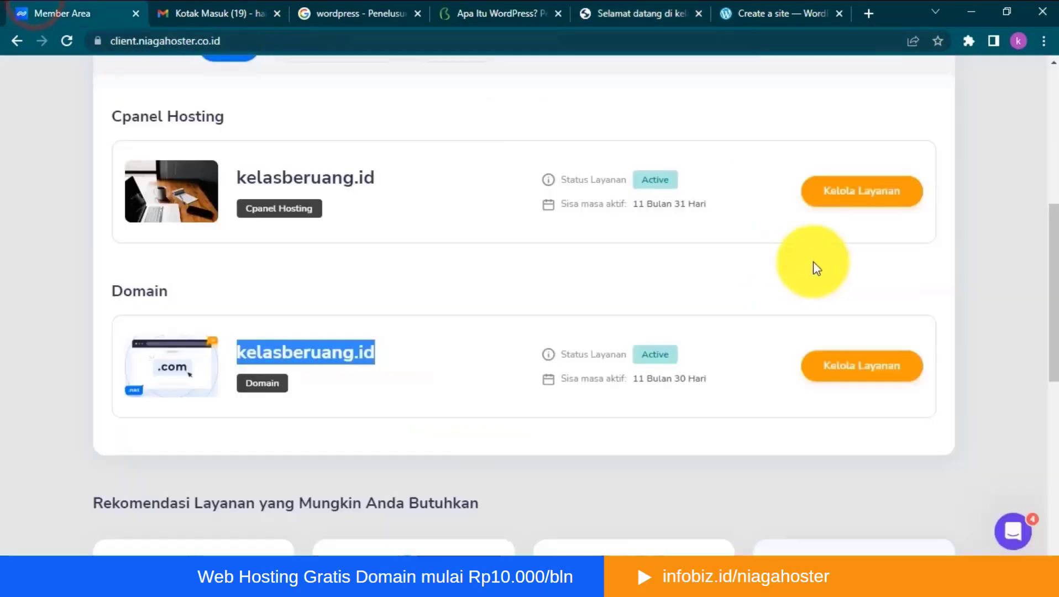
scroll(747, 232, "up", 3)
scroll(743, 238, "up", 4)
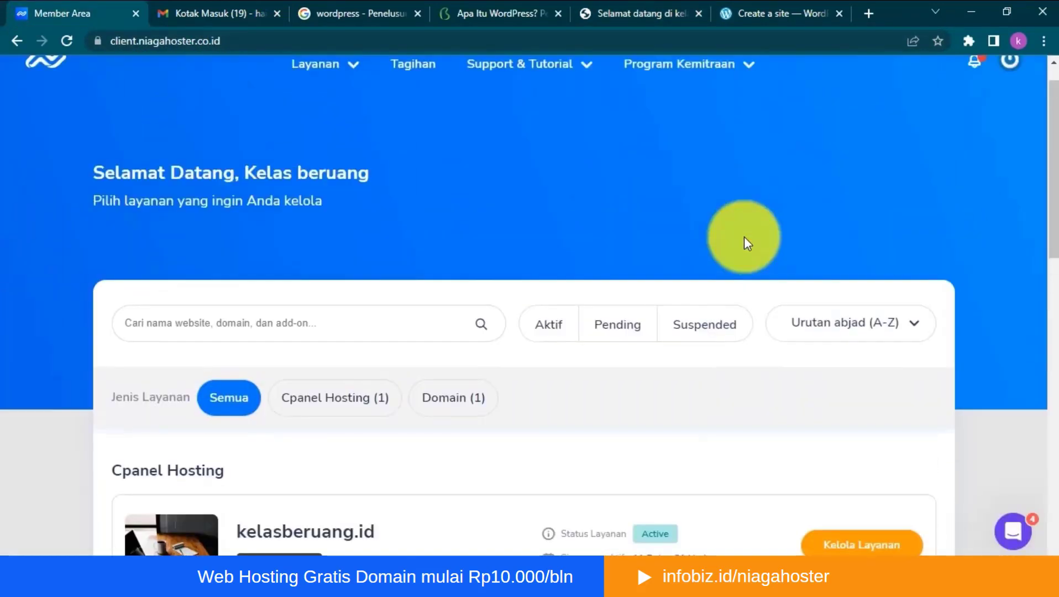
scroll(745, 237, "down", 3)
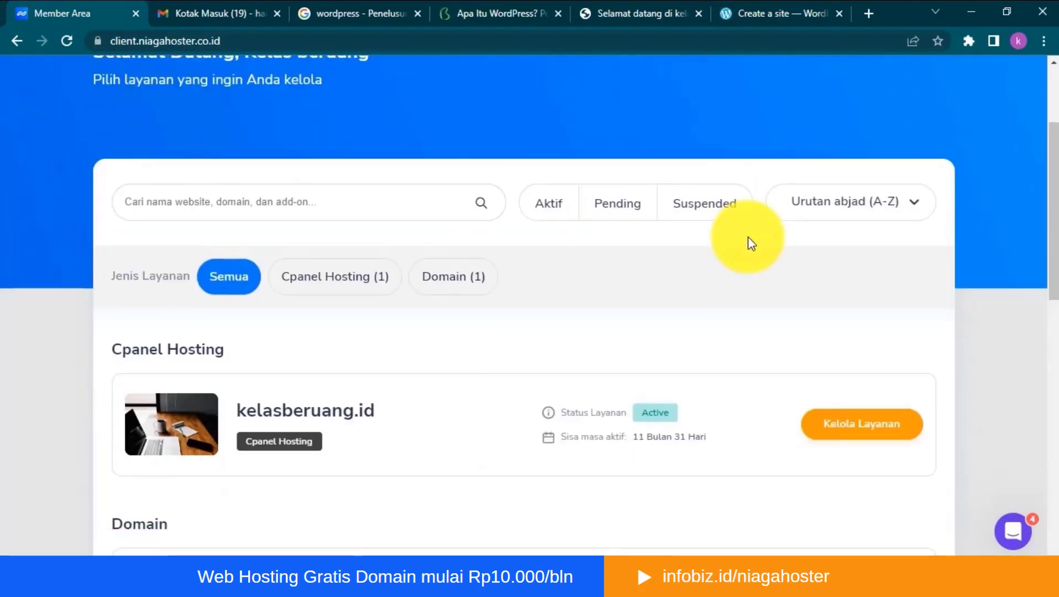
scroll(748, 237, "up", 3)
scroll(749, 226, "down", 4)
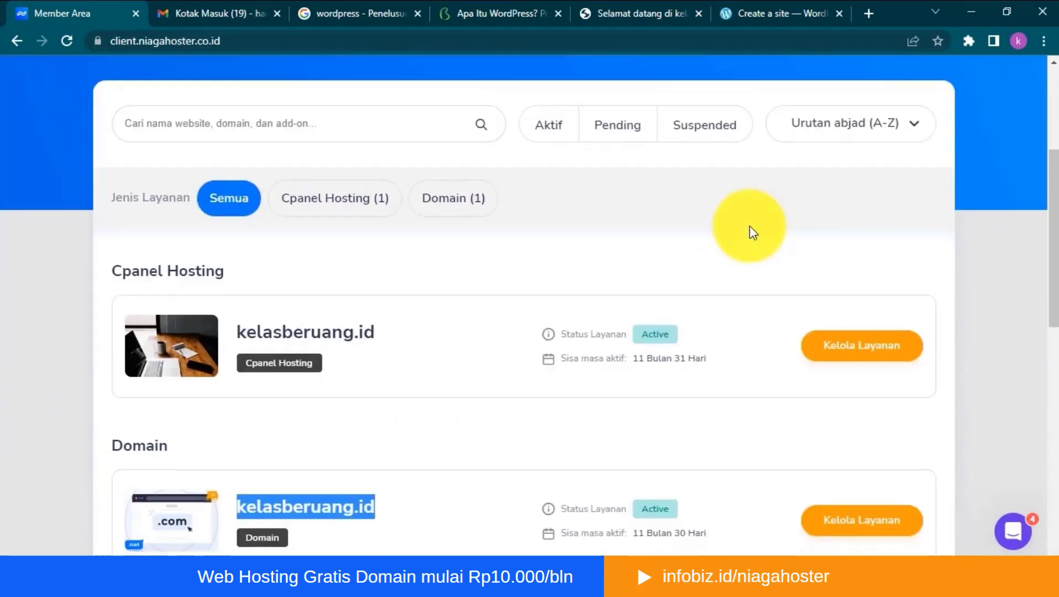
scroll(749, 226, "down", 3)
left_click(751, 220)
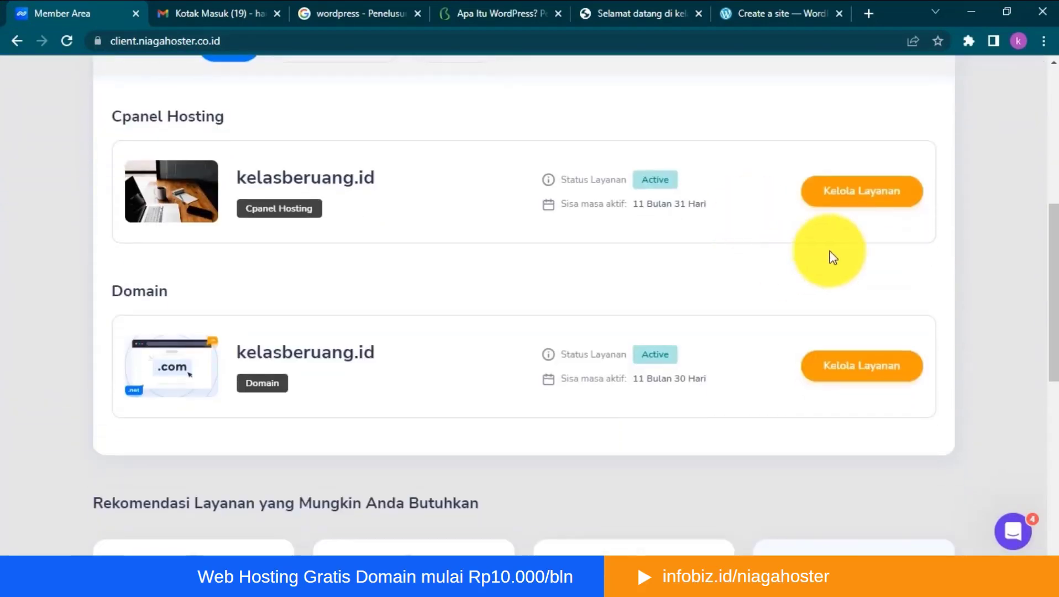
left_click(859, 202)
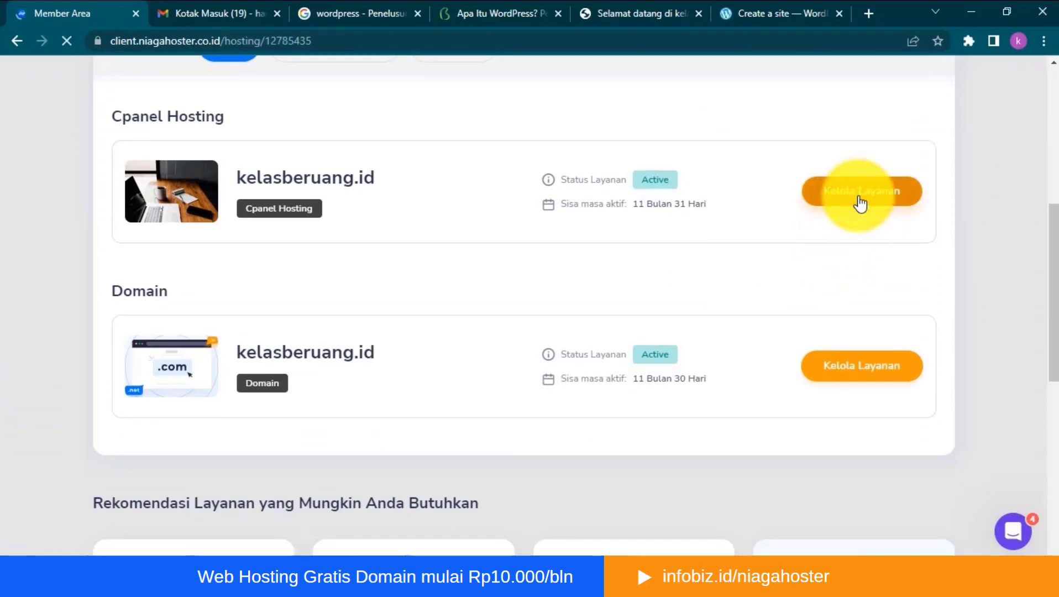
scroll(859, 207, "down", 5)
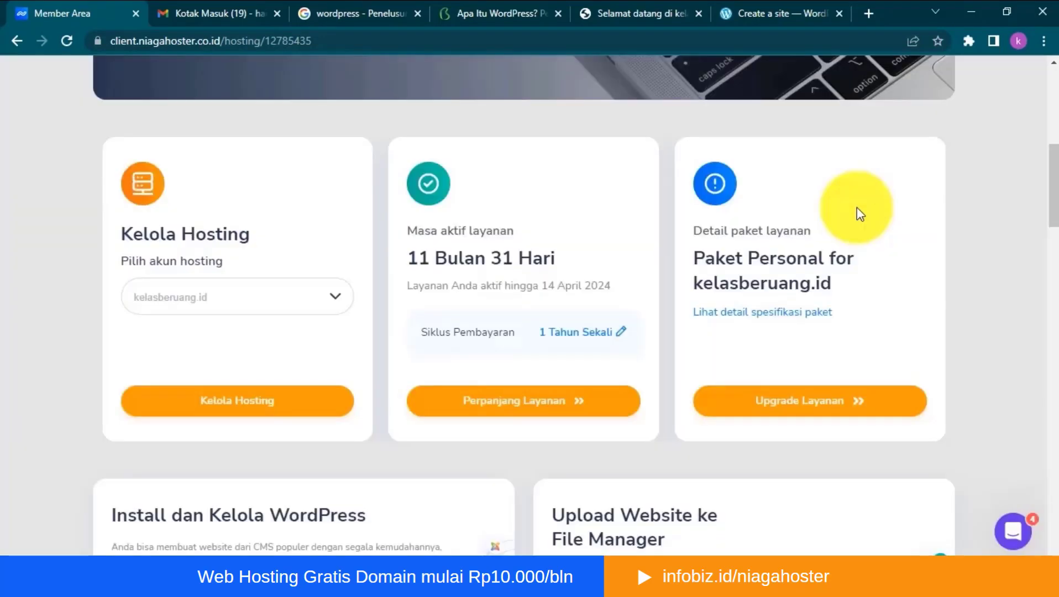
scroll(855, 213, "down", 5)
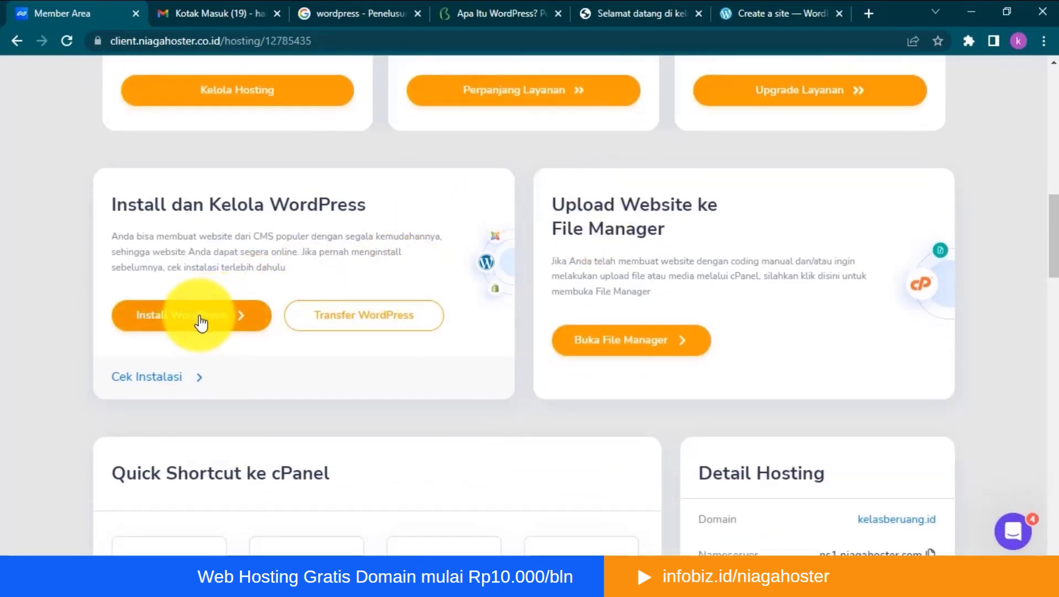
- Load kelasberuang.id/cpanel in a new browser tab to reach the cPanel login page
left_click(870, 16)
left_click(855, 37)
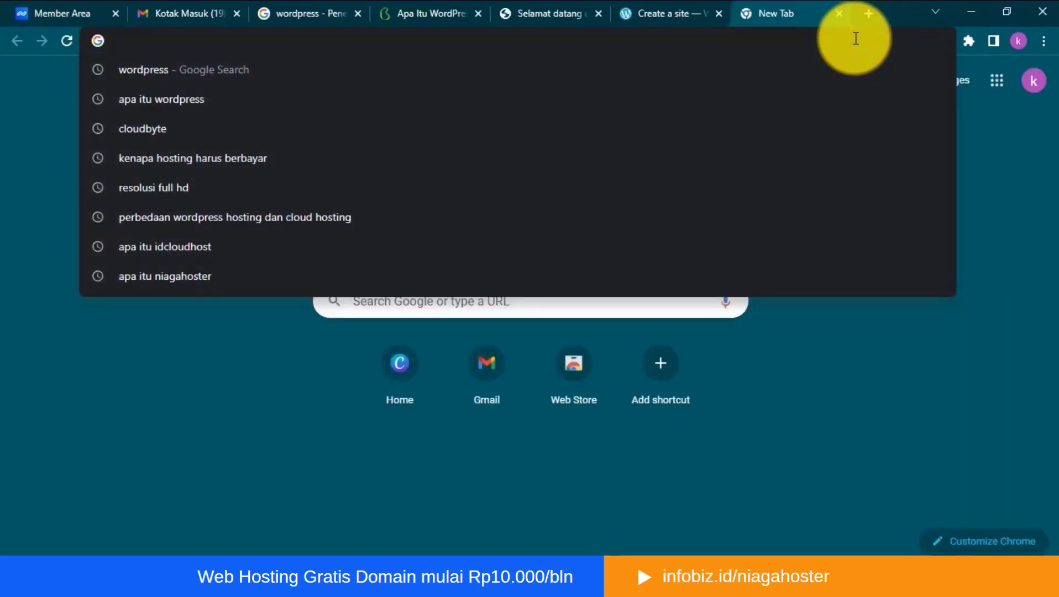
type("kelasberuang.id/")
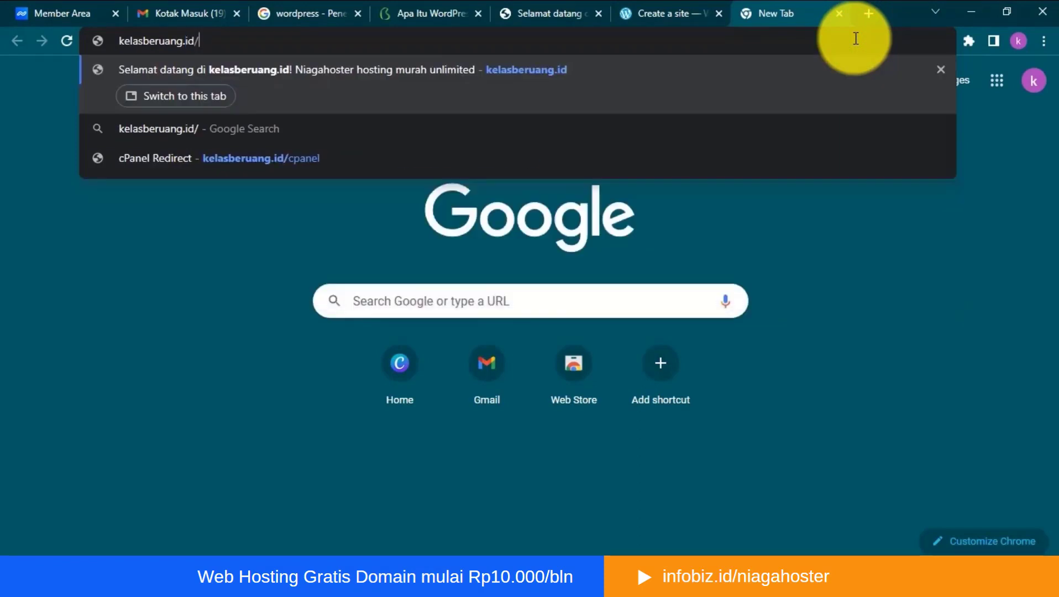
type("cpanel")
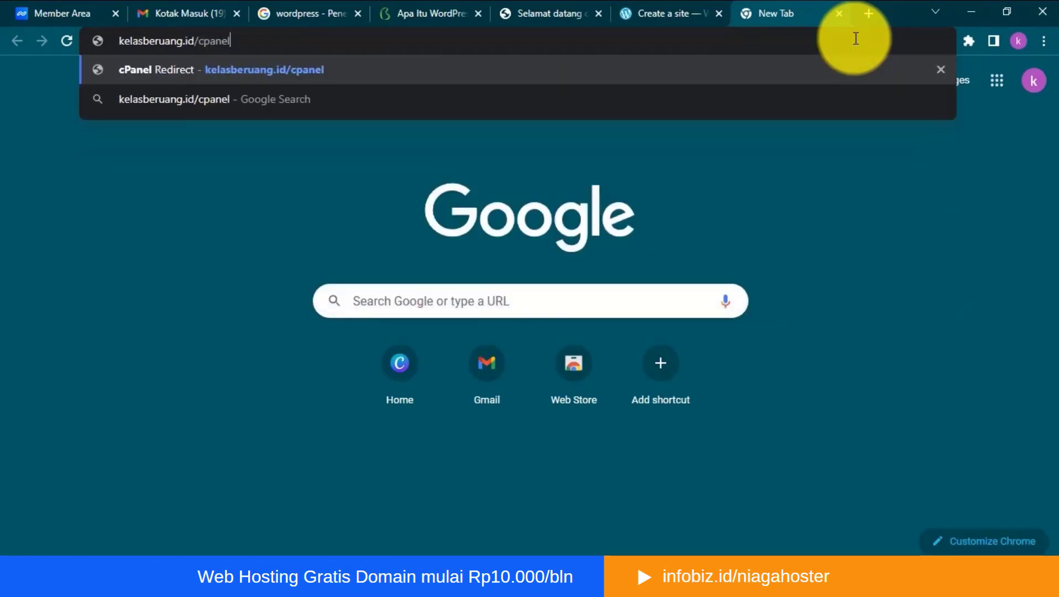
key("Return")
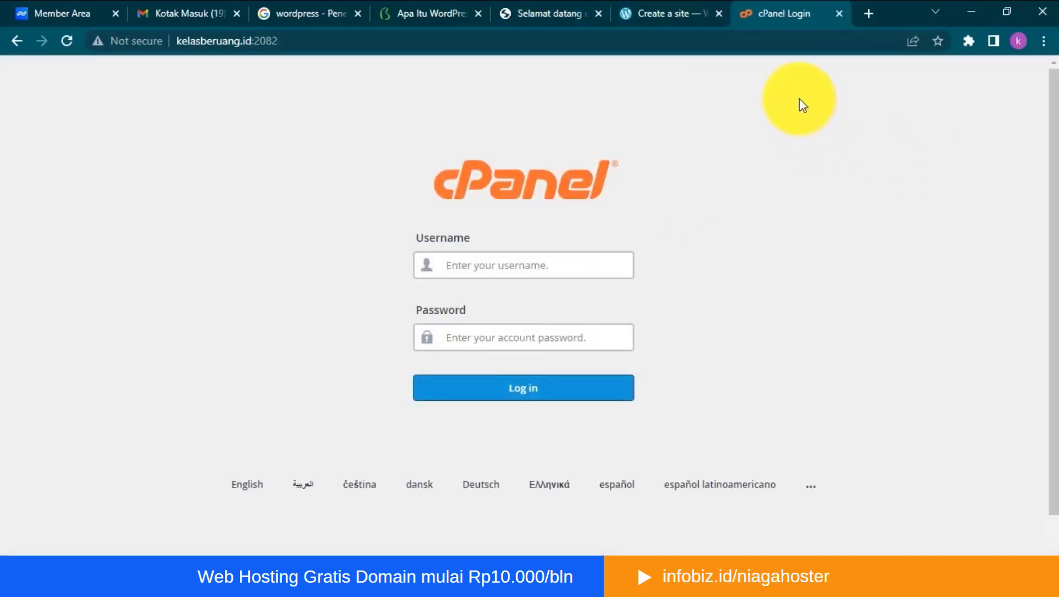
- Get the cPanel username from the Niagahoster member area and log in to cPanel with that username and the account password
left_click(633, 12)
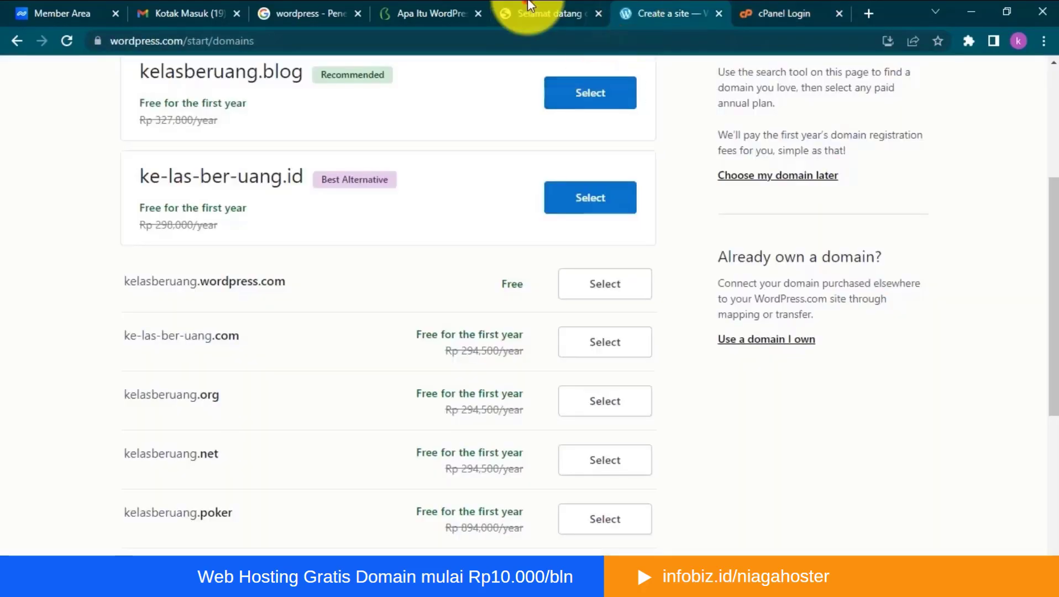
left_click(69, 12)
scroll(776, 216, "down", 5)
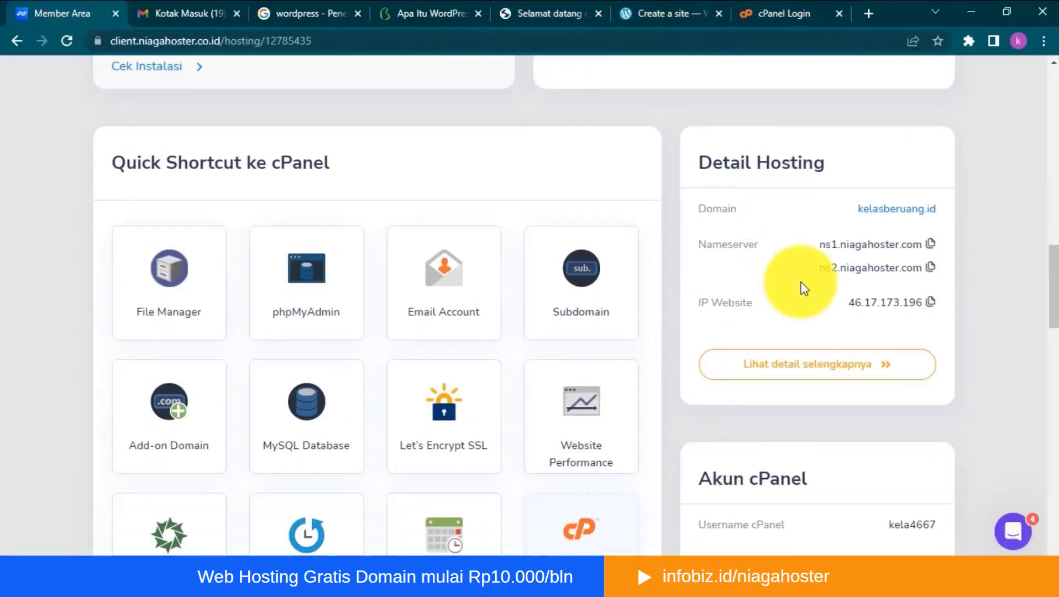
scroll(895, 282, "down", 4)
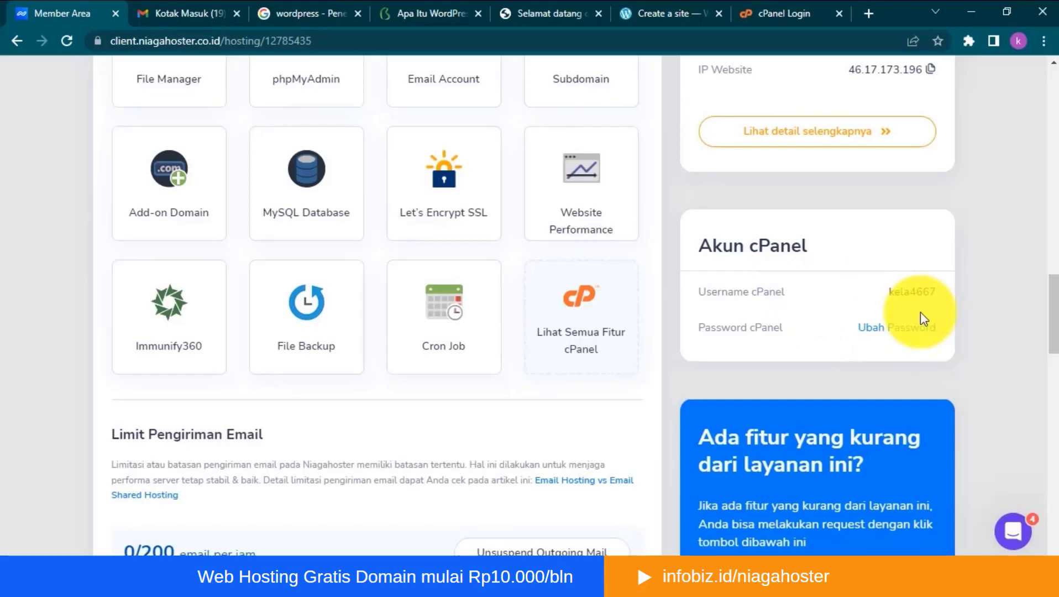
left_click(882, 293)
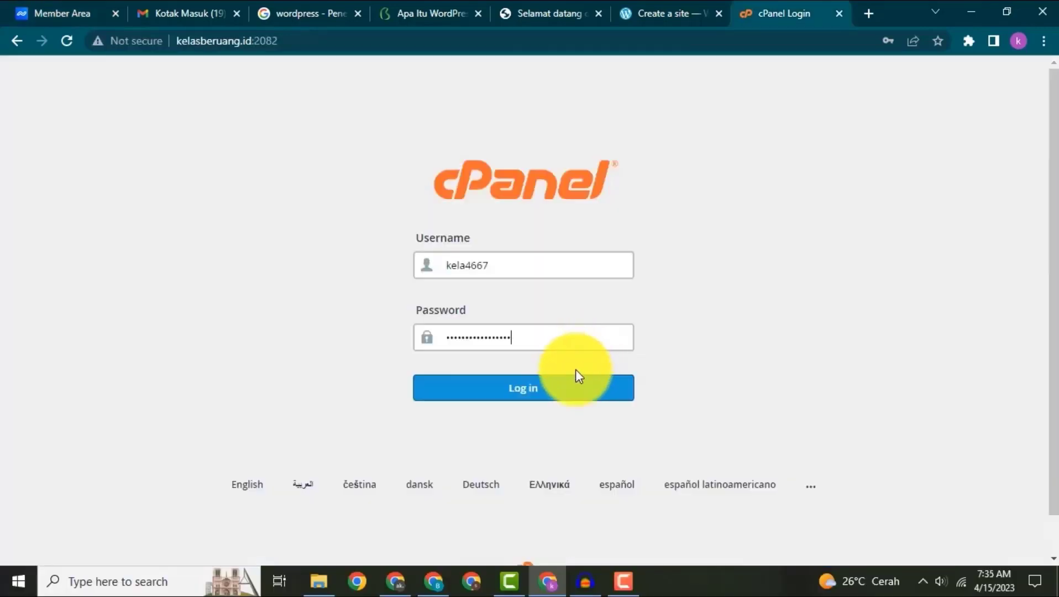
left_click(563, 387)
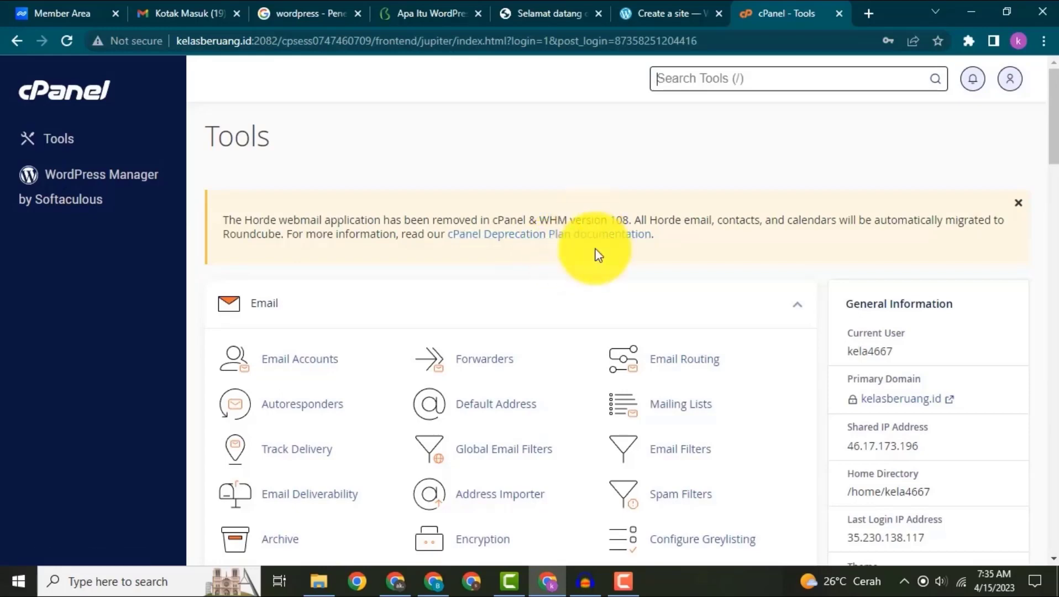
- Open WordPress from the Softaculous Apps Installer in cPanel and start its installation form
scroll(603, 266, "down", 3)
scroll(603, 266, "up", 3)
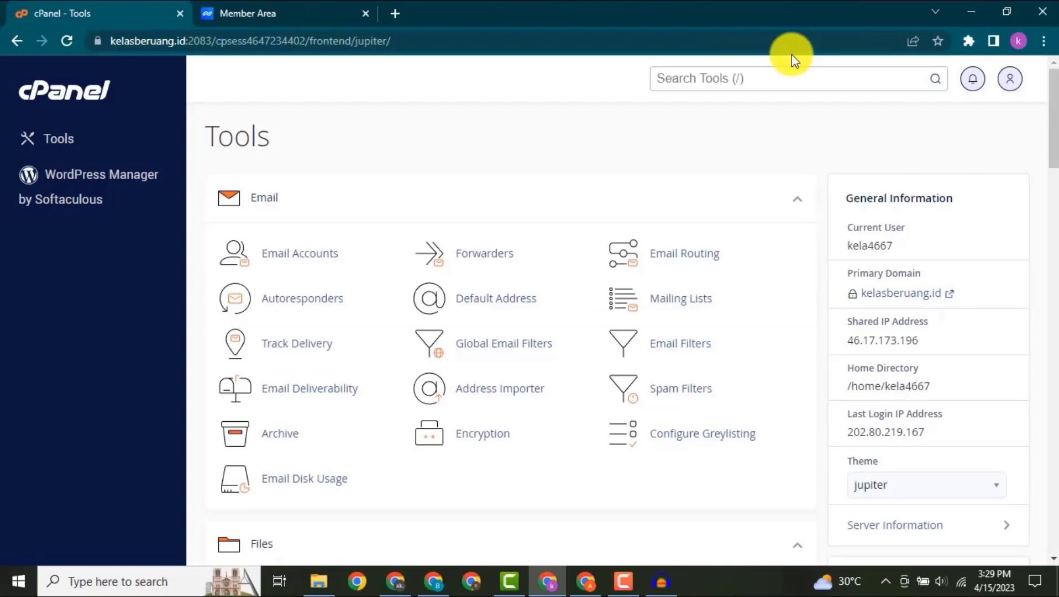
scroll(732, 163, "down", 2)
scroll(736, 175, "down", 20)
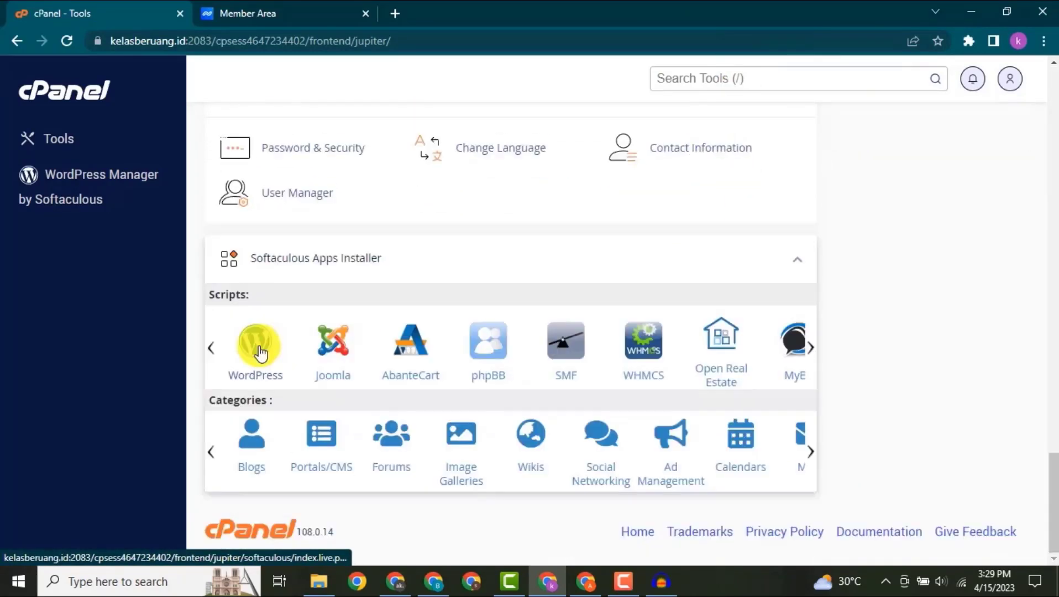
left_click(260, 352)
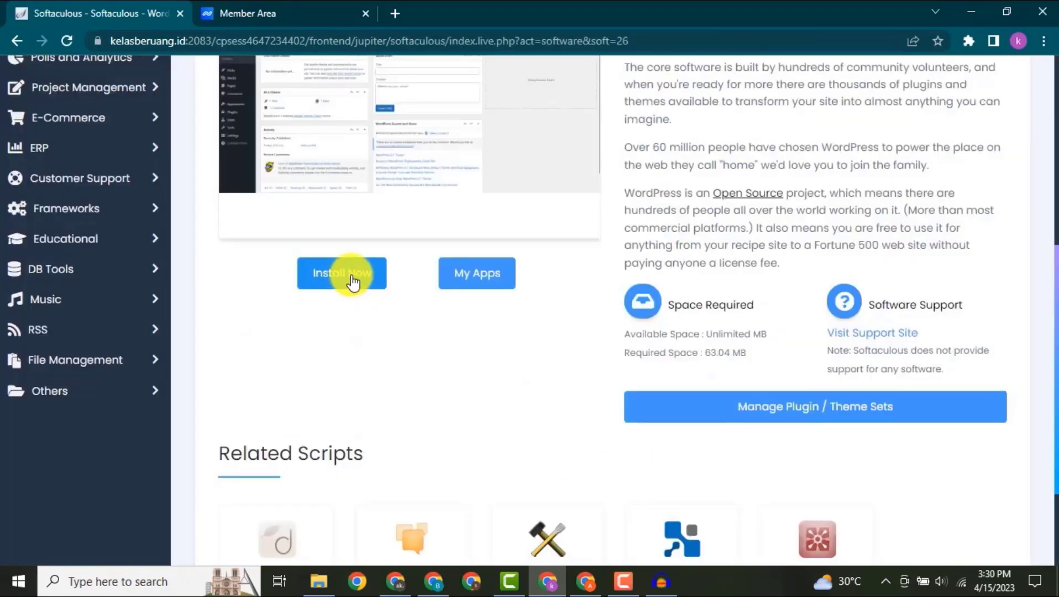
left_click(350, 279)
scroll(353, 273, "up", 2)
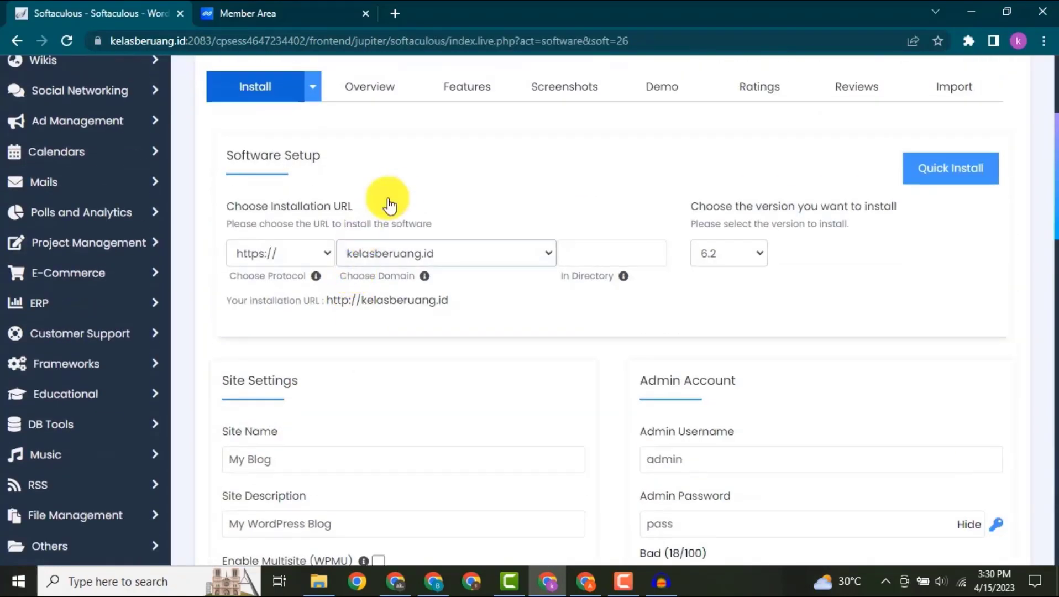
- Choose kelasberuang.id as the installation domain, with the directory left empty and version 6.2 selected
left_click(422, 257)
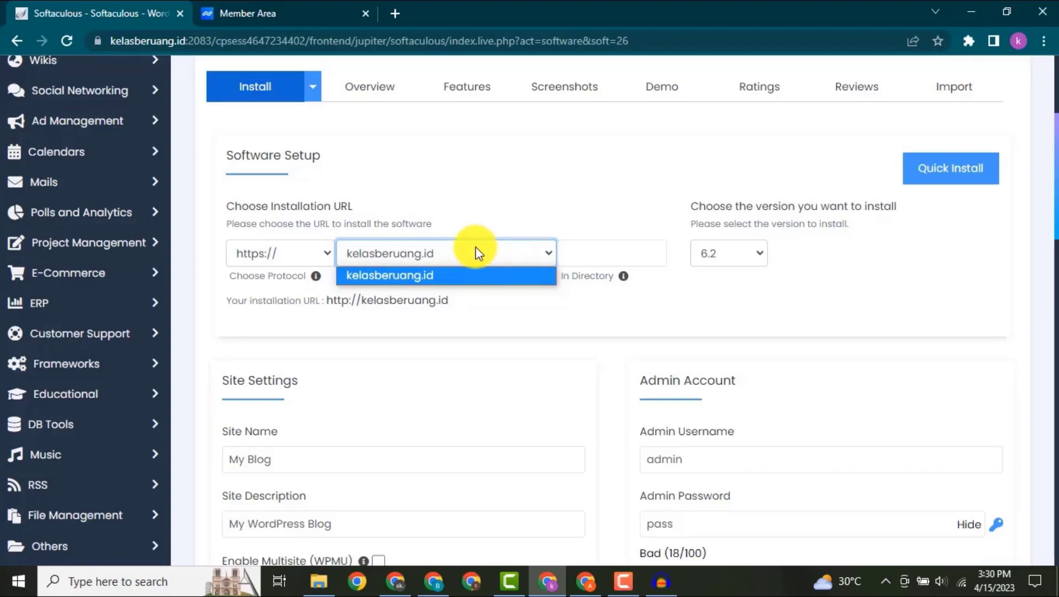
left_click(381, 275)
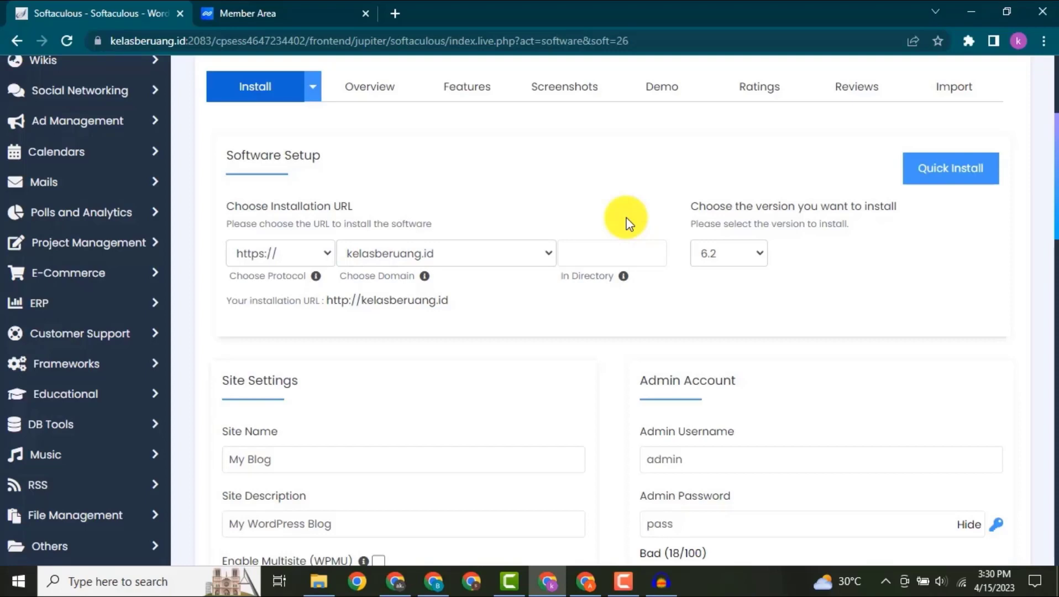
left_click(591, 252)
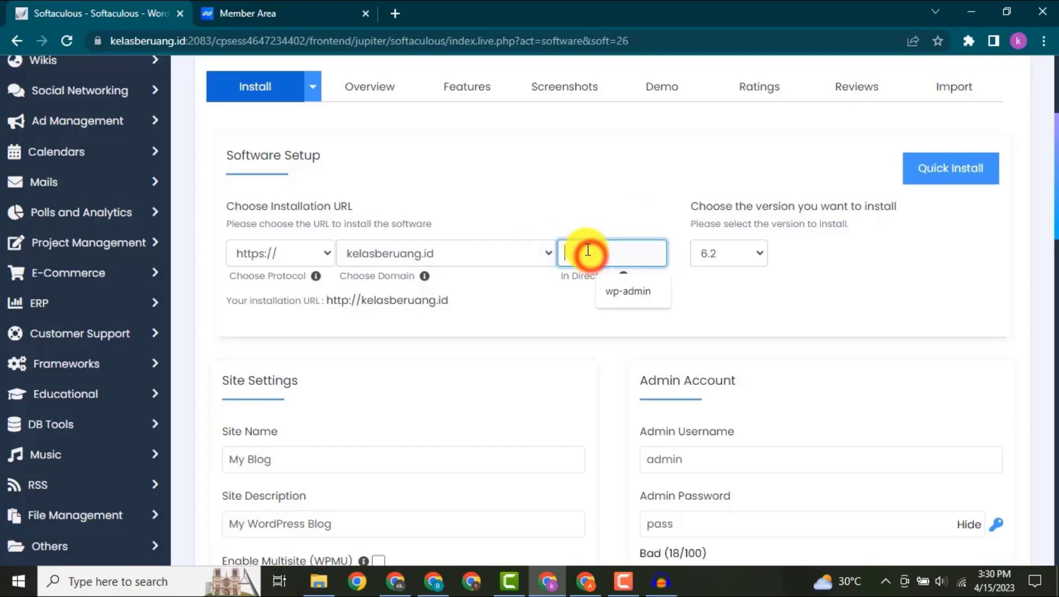
left_click(603, 214)
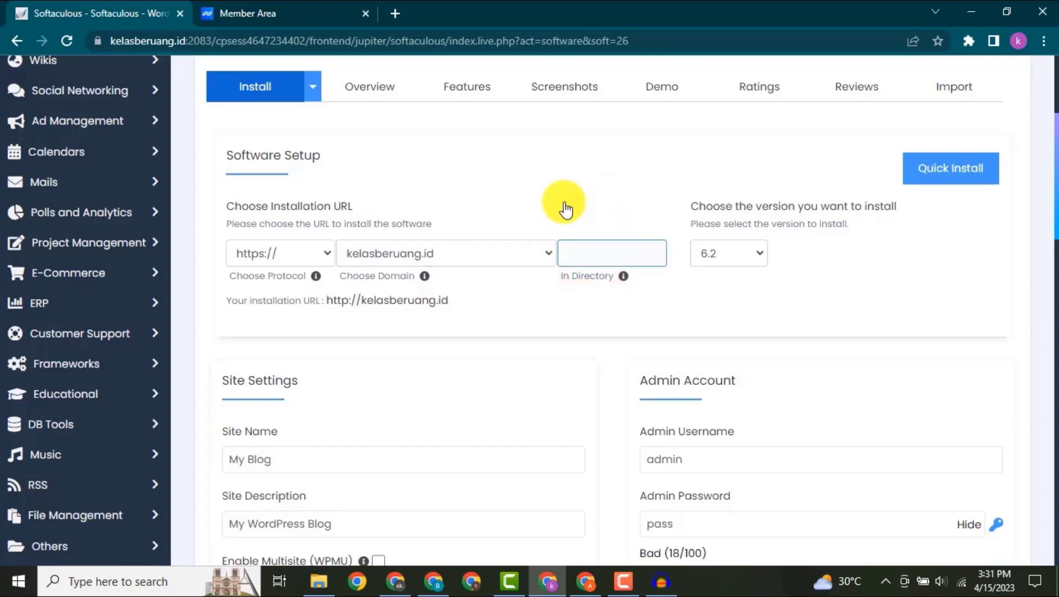
left_click(736, 255)
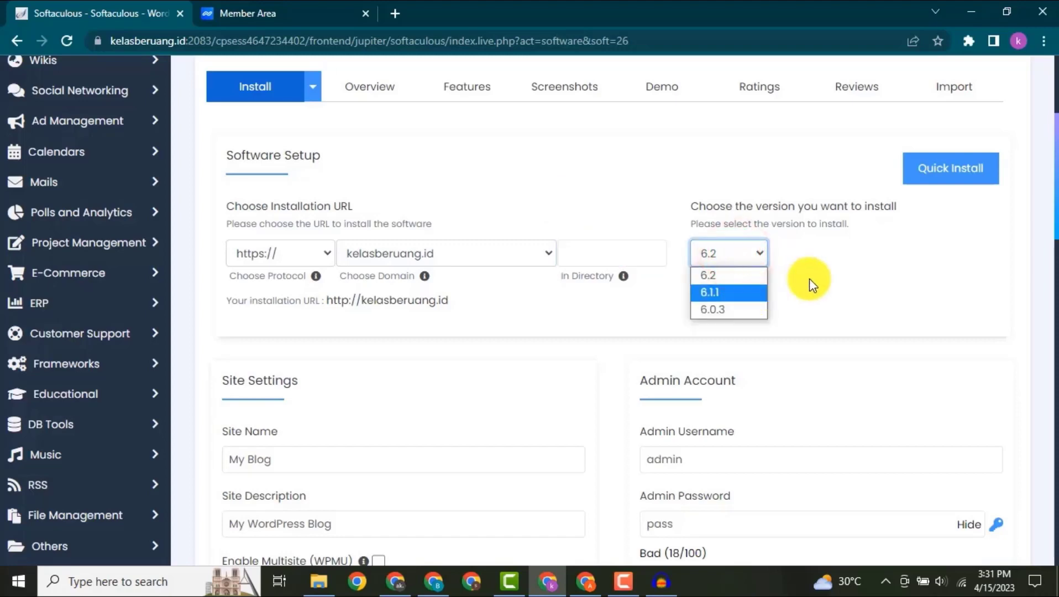
left_click(837, 316)
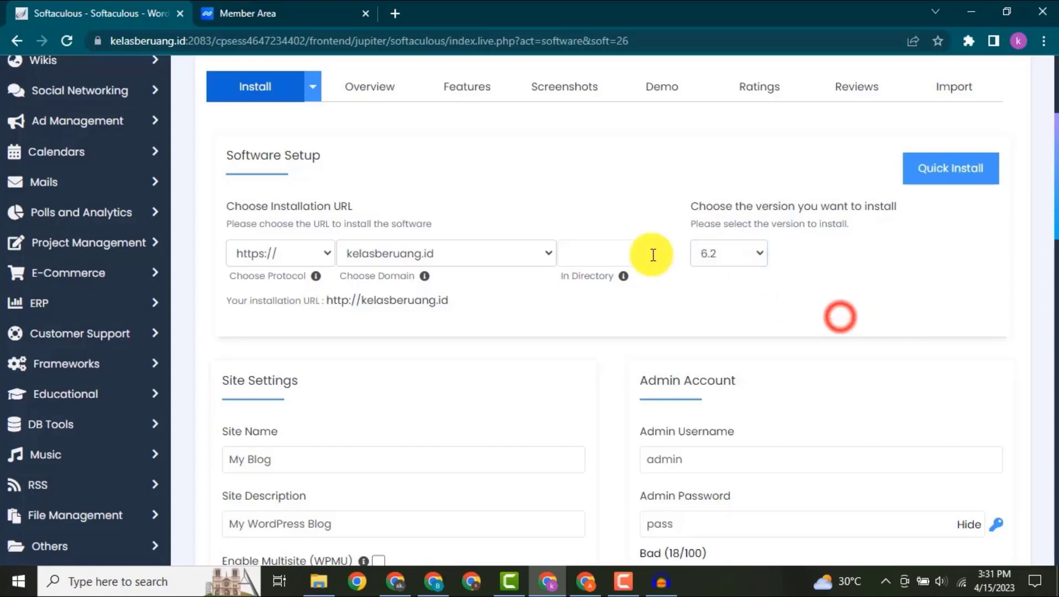
- Set the site name to "Kelas Beruang" and the site description to "Cara Cari Cuan Lewat Internet"
scroll(729, 273, "down", 3)
left_click(729, 273)
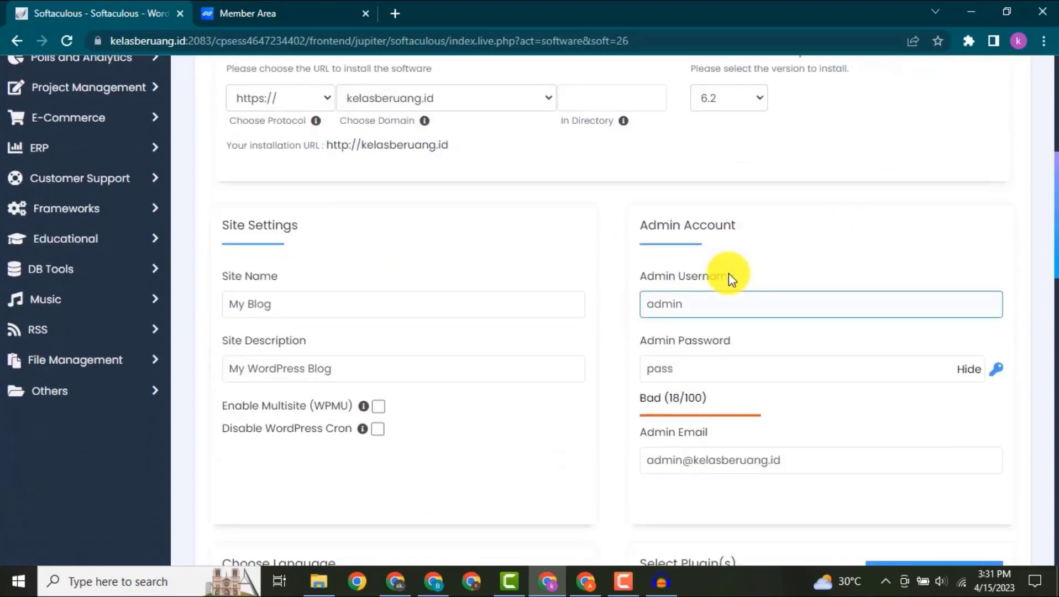
scroll(496, 290, "down", 2)
triple_click(374, 229)
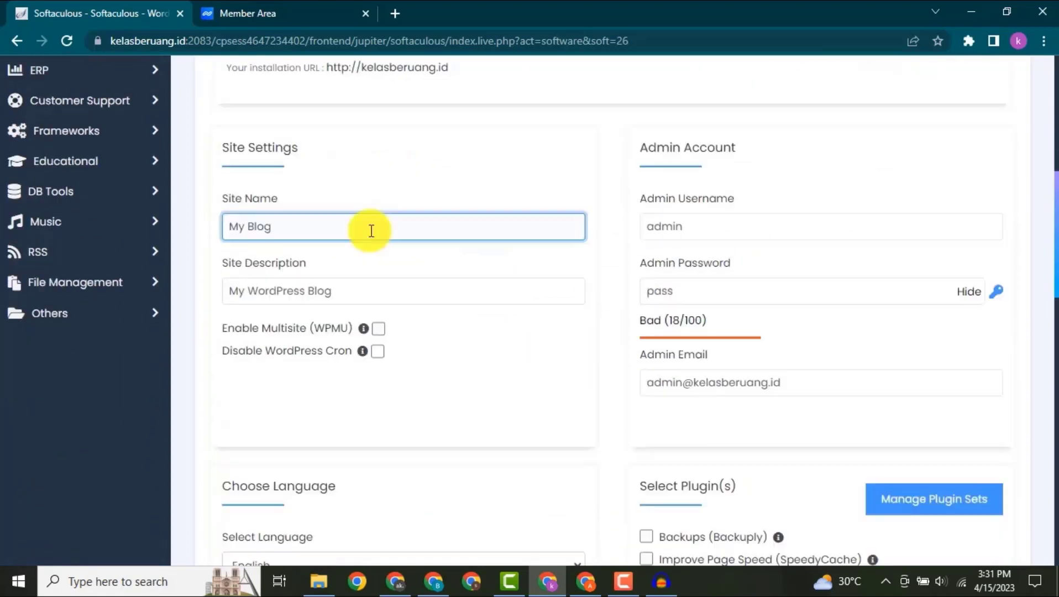
type("K")
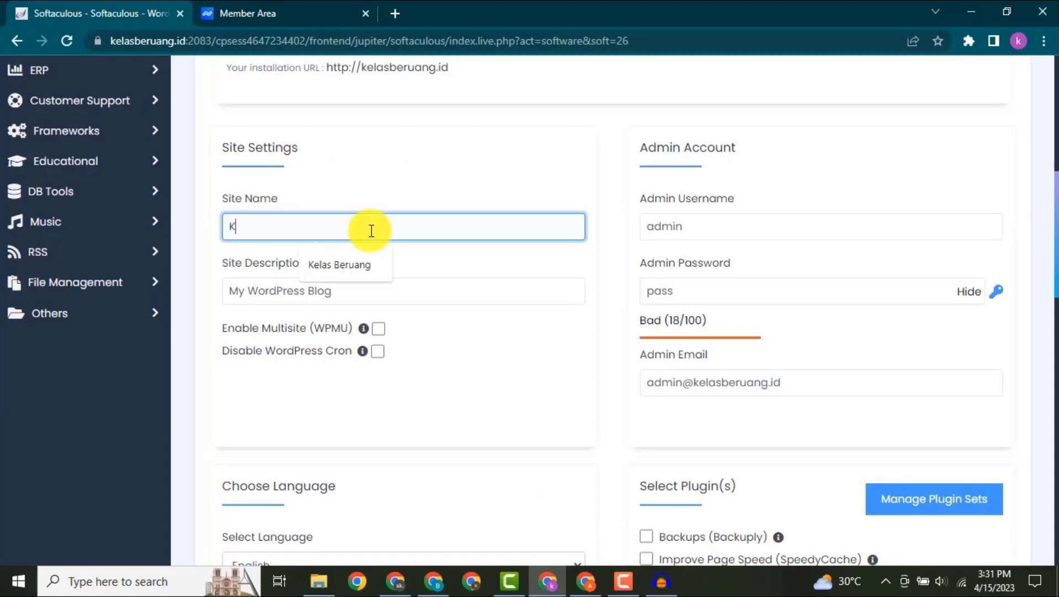
type("elas Beruang")
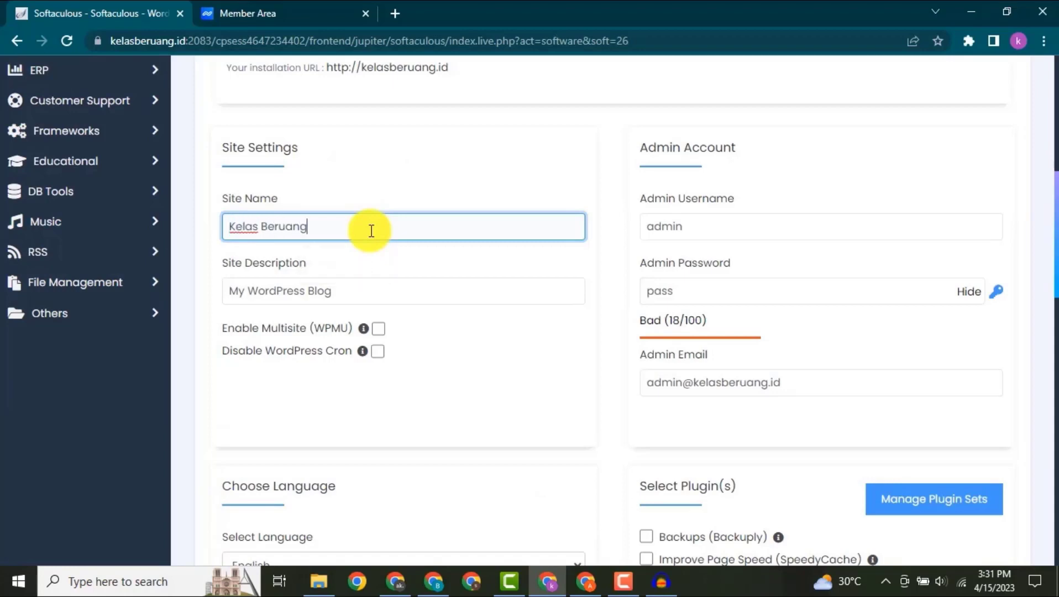
triple_click(371, 291)
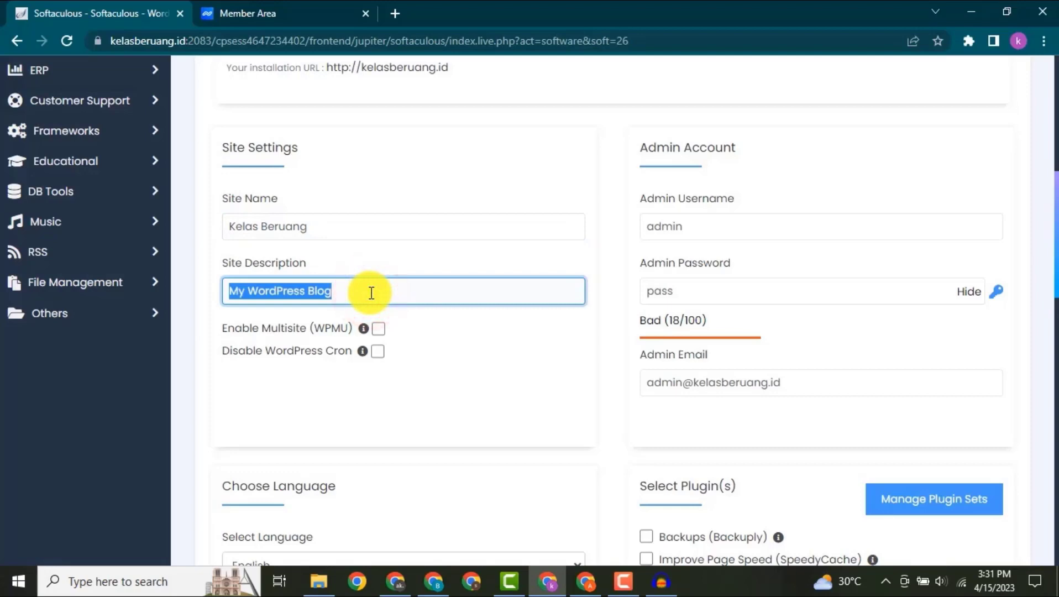
type("Cara Cari Cuan Lewat Internet")
left_click(383, 323)
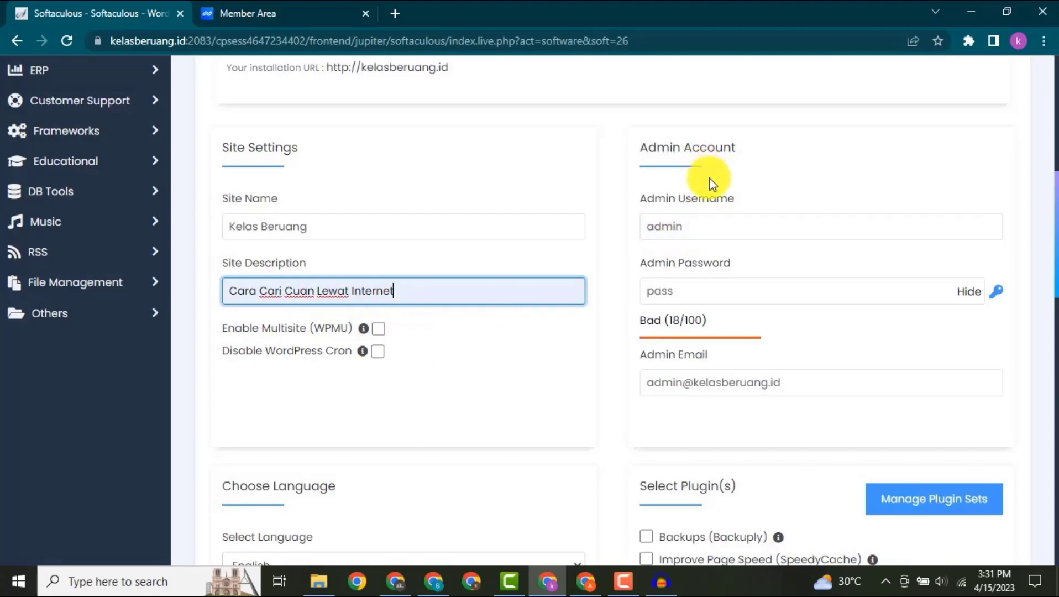
- Keep the admin username as admin, hide the admin password characters and enter a new admin password
left_click(724, 226)
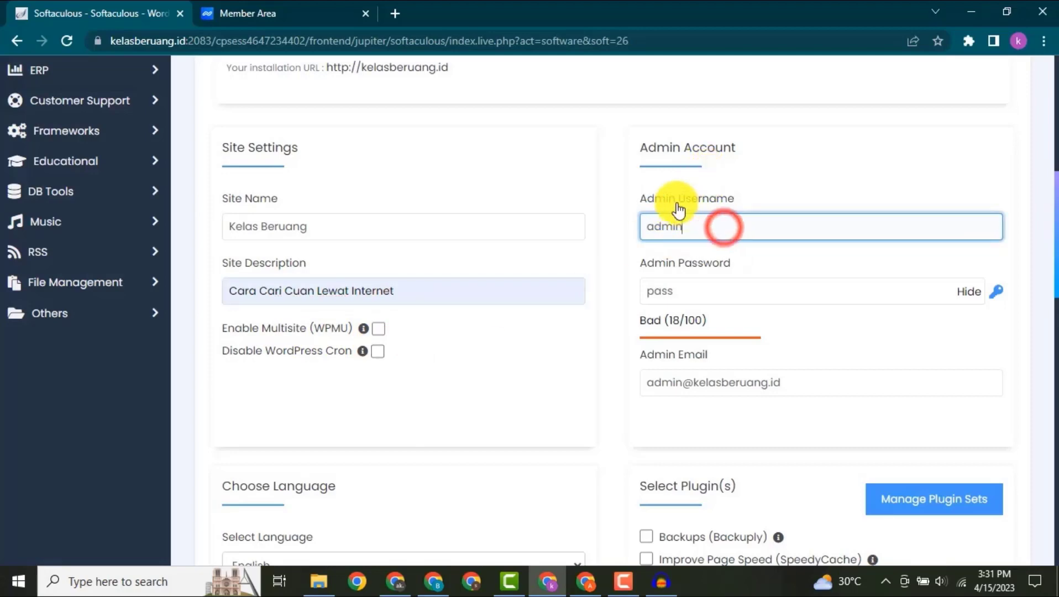
scroll(818, 221, "down", 1)
left_click(966, 214)
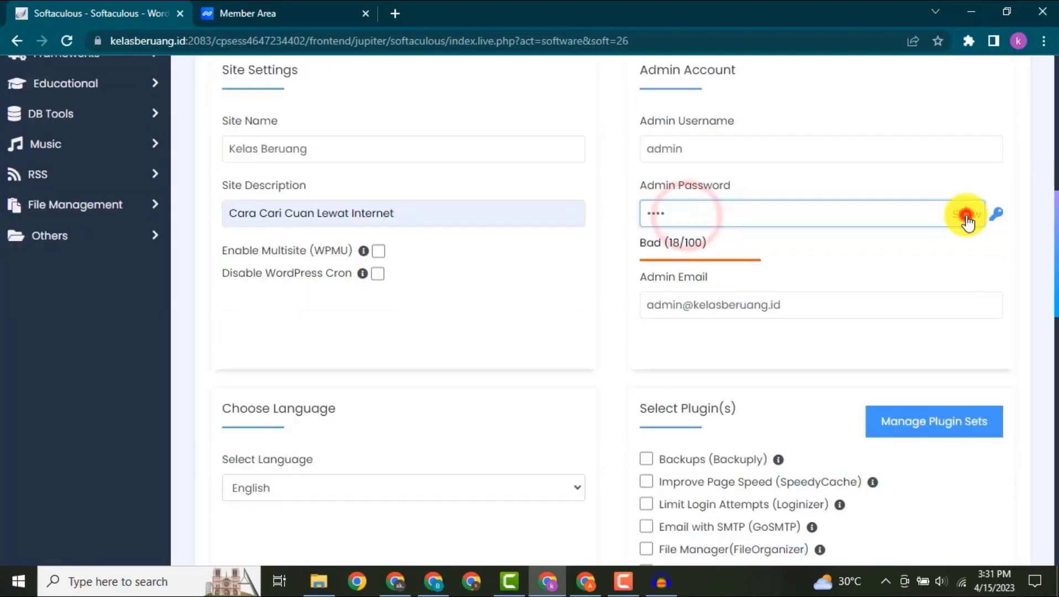
double_click(787, 215)
type("••")
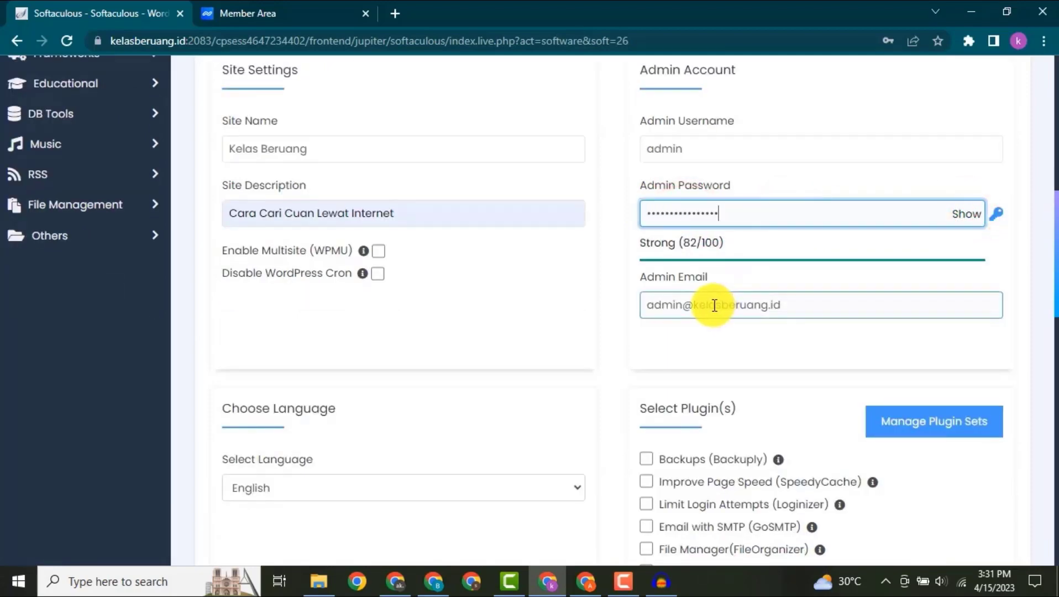
- Replace the default admin email with the site owner's own e-mail address
left_click(713, 305)
triple_click(713, 305)
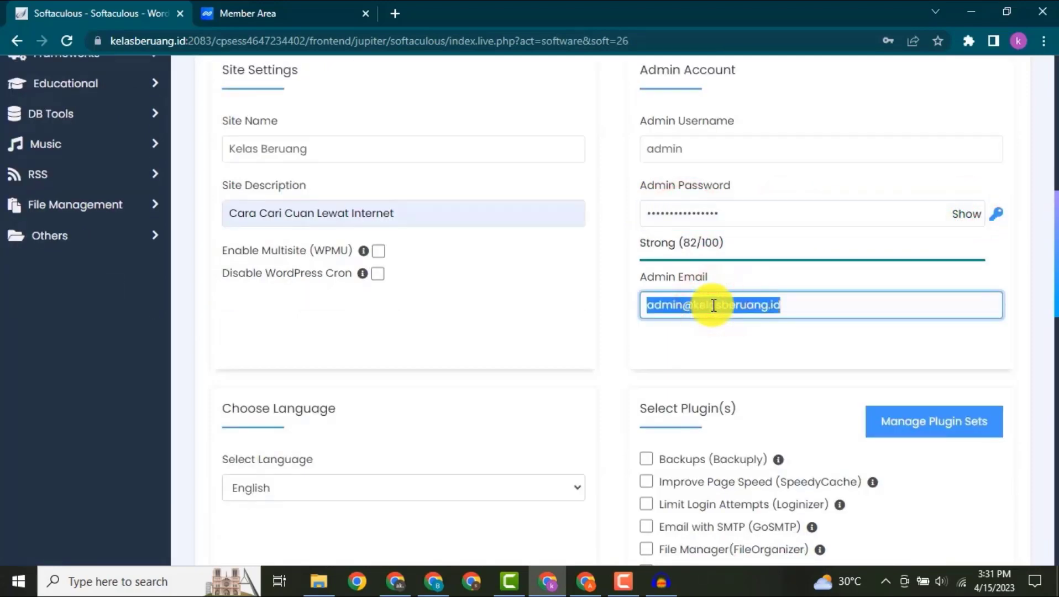
type("hai.kelas")
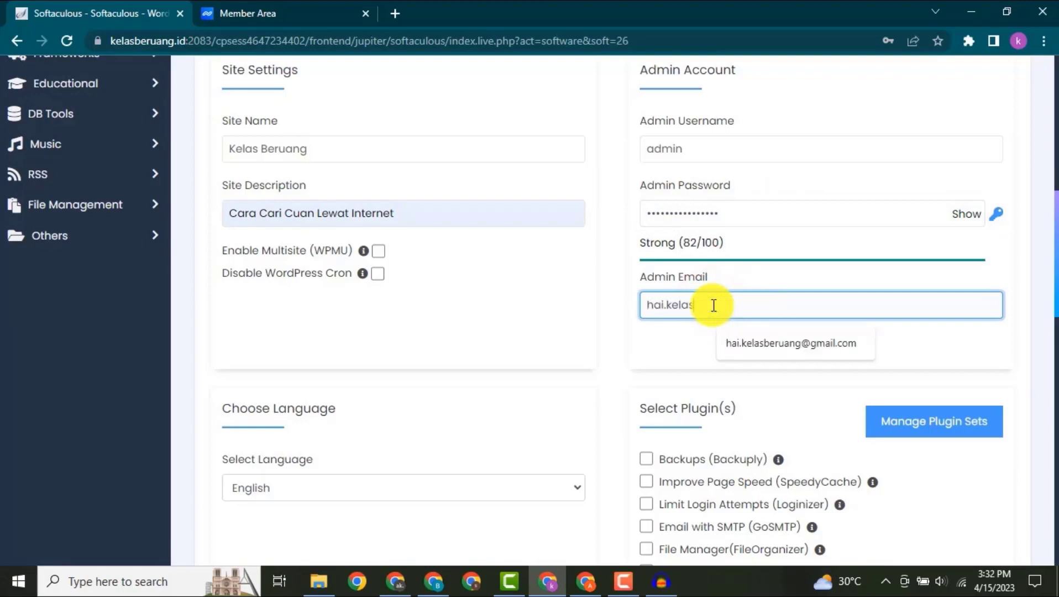
key("Down")
key("Return")
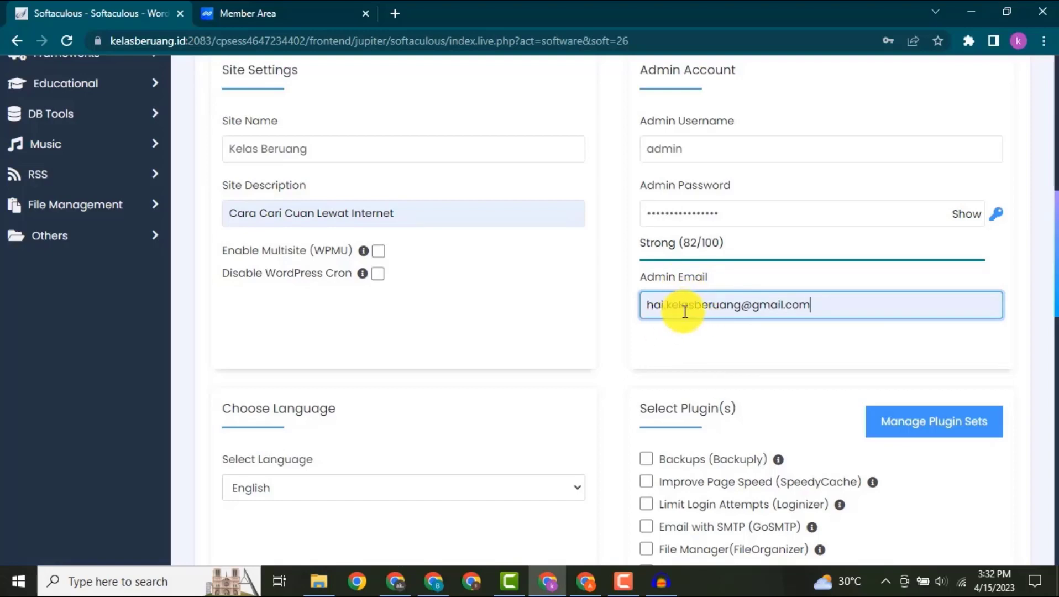
- Select the default Twenty Twenty-Three theme for the WordPress installation and accept the use of its demo images
scroll(685, 315, "down", 4)
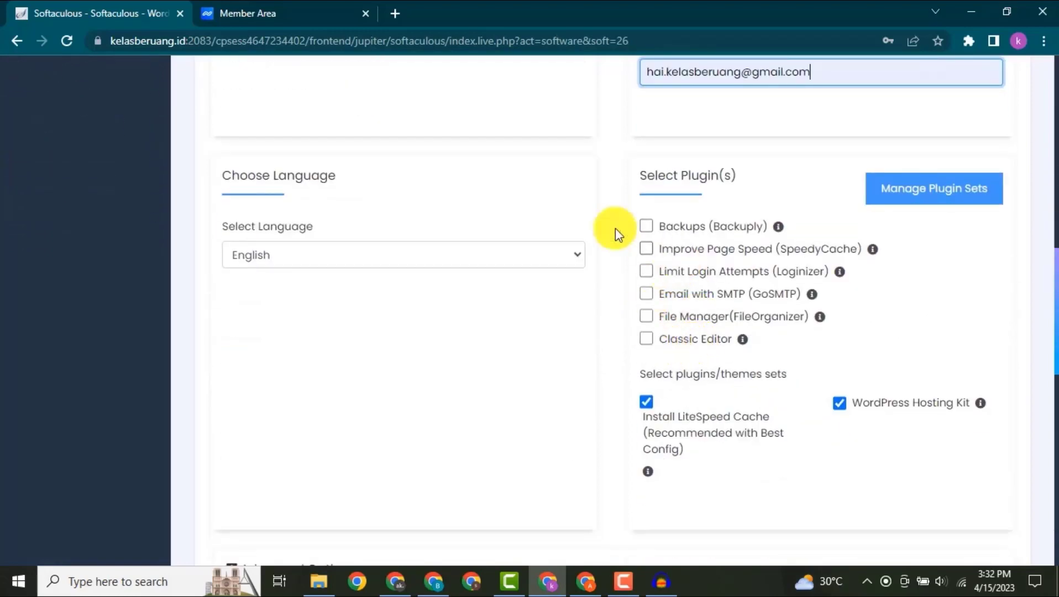
scroll(519, 225, "down", 1)
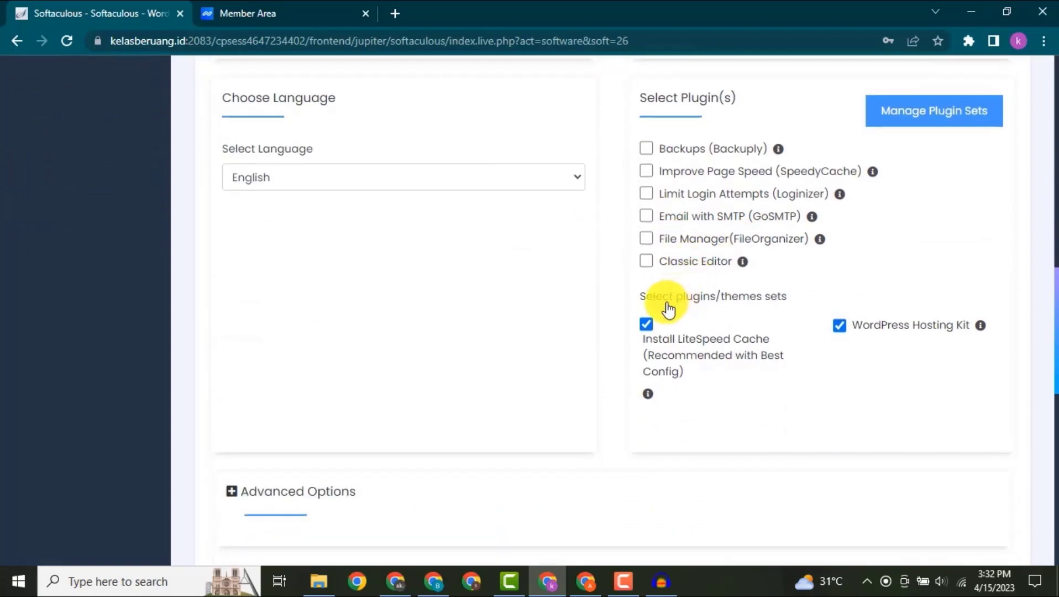
scroll(370, 217, "down", 5)
scroll(489, 237, "down", 1)
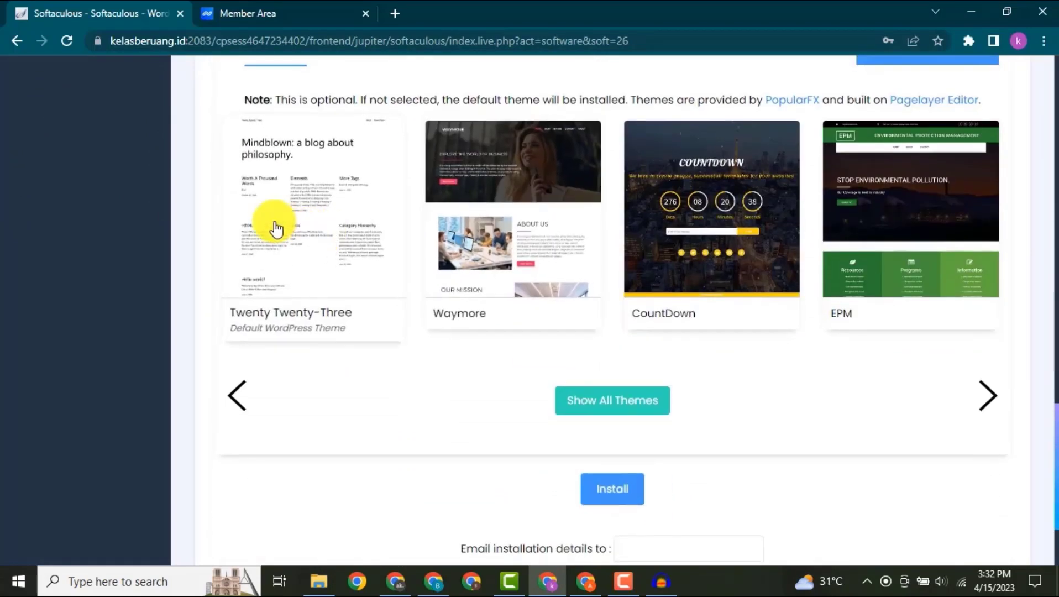
left_click(310, 251)
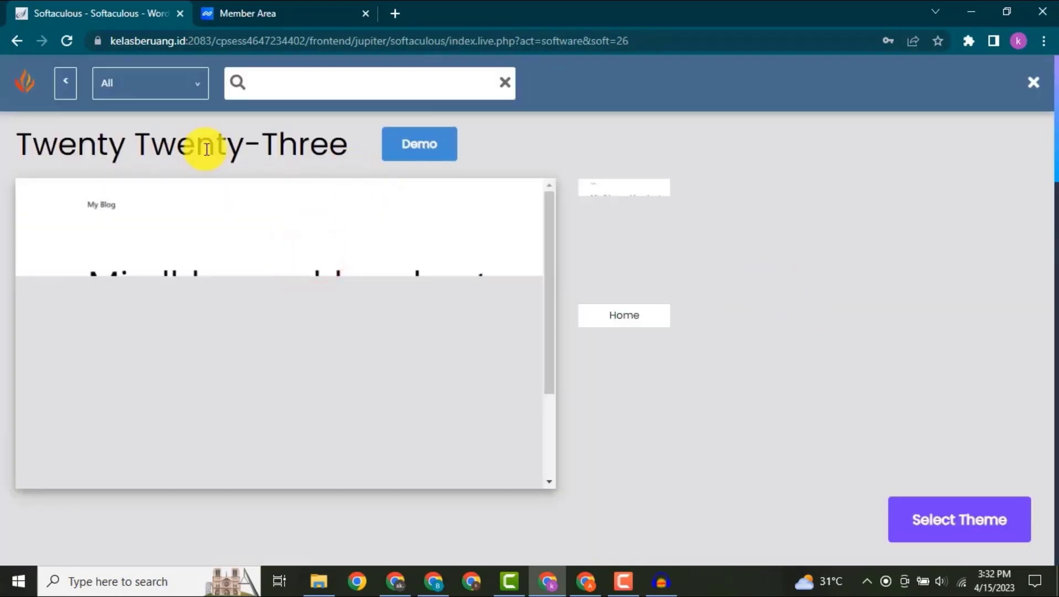
left_click(981, 525)
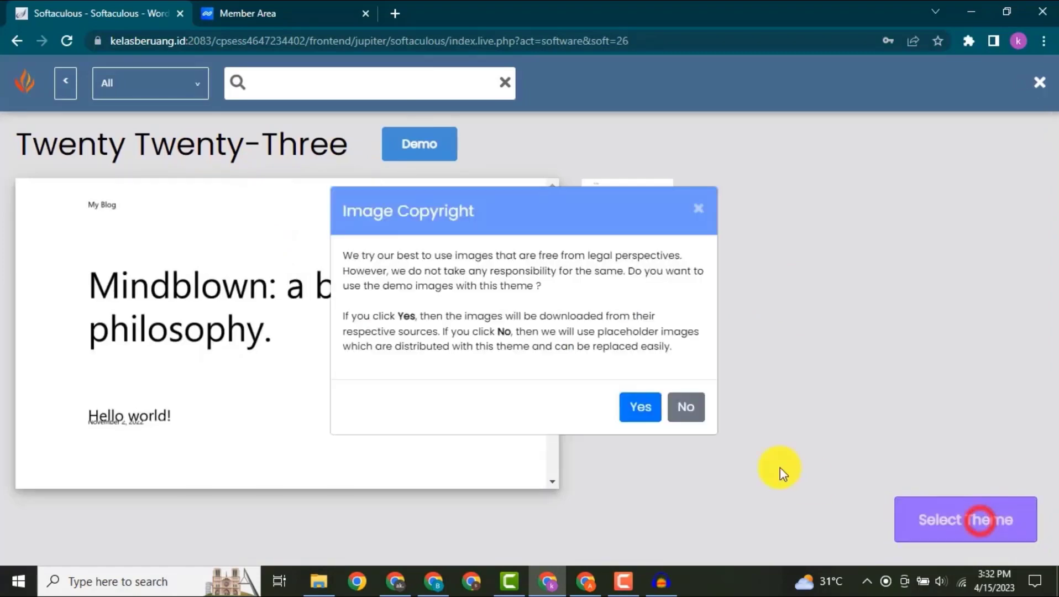
left_click(638, 406)
left_click(640, 405)
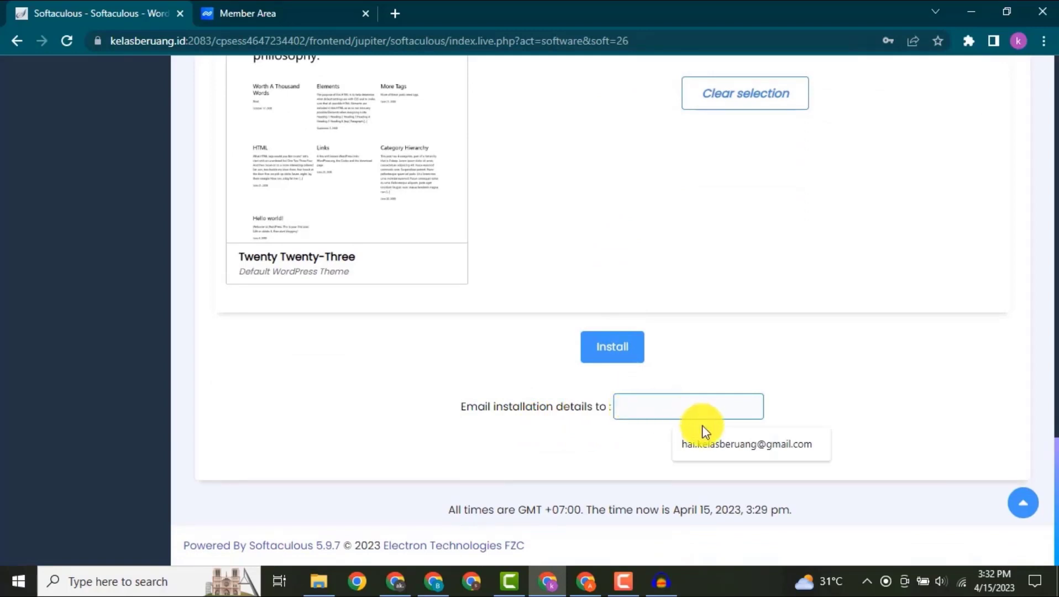
- Have the installation details sent to the site owner's e-mail address, review the form and install WordPress
left_click(725, 442)
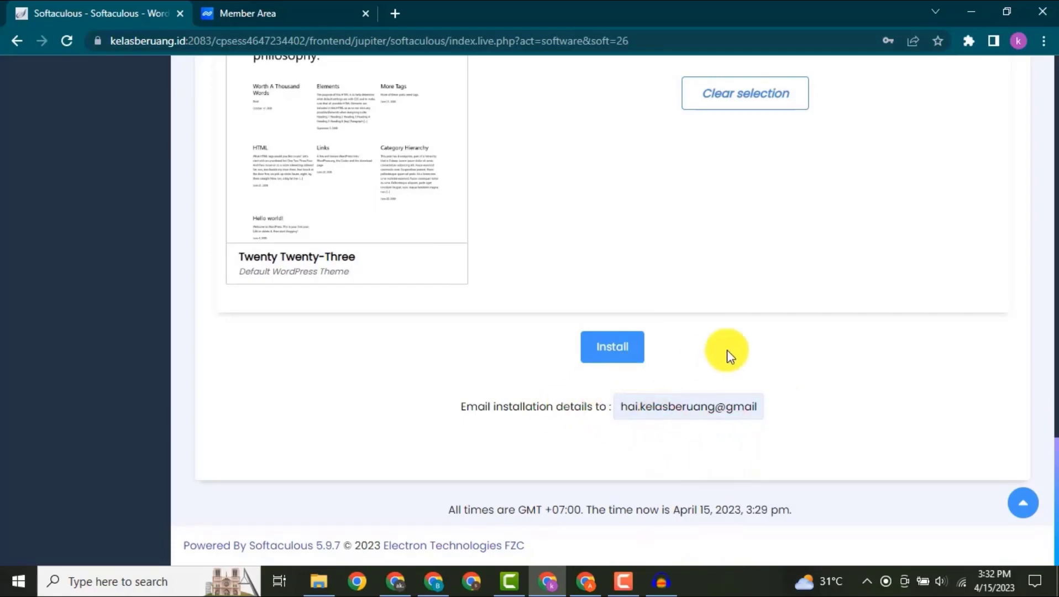
scroll(726, 350, "up", 20)
scroll(705, 257, "down", 18)
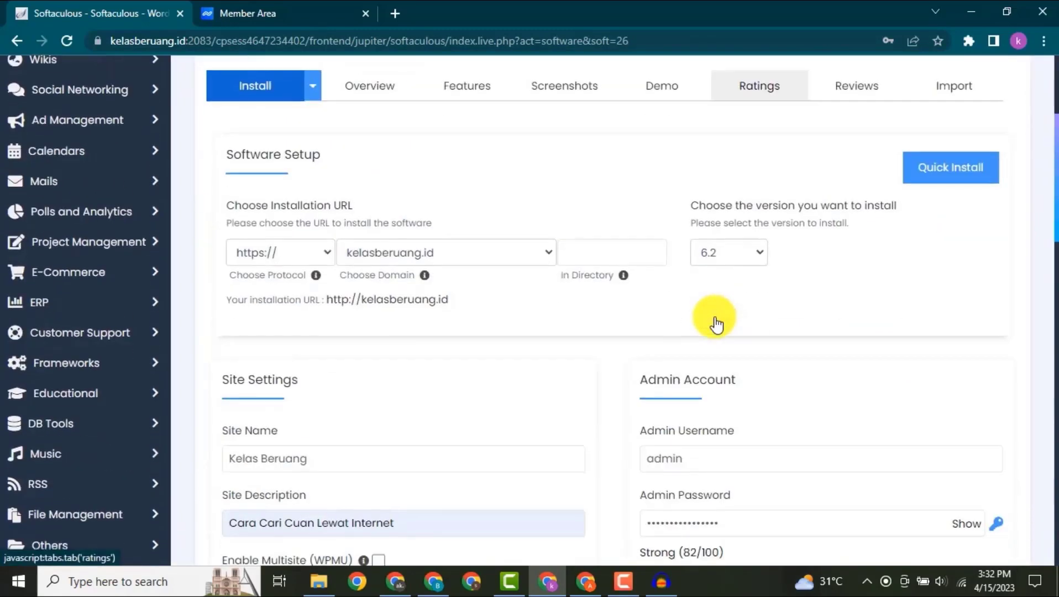
scroll(712, 335, "down", 3)
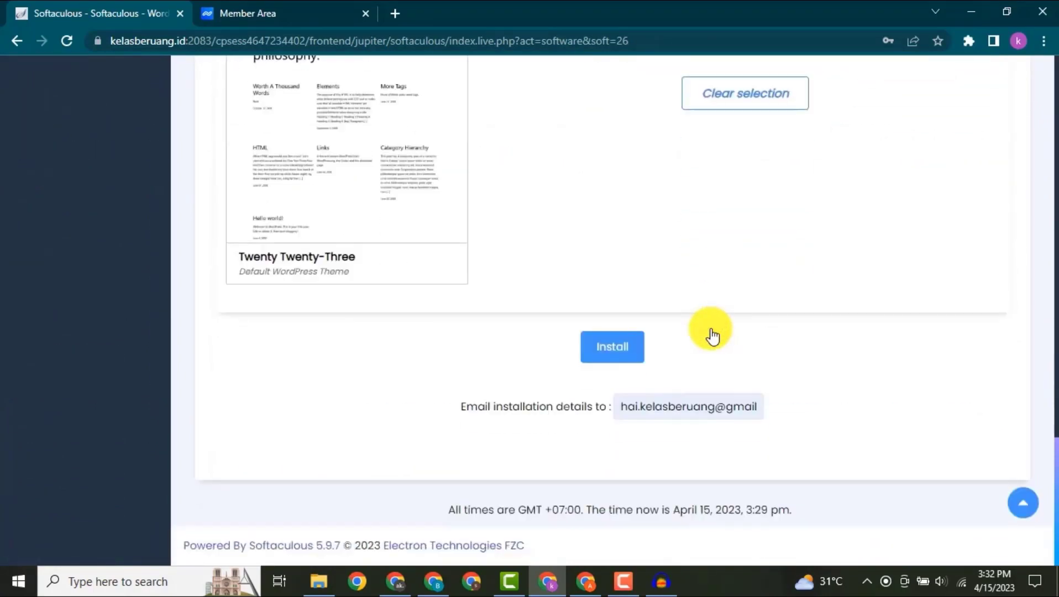
left_click(633, 348)
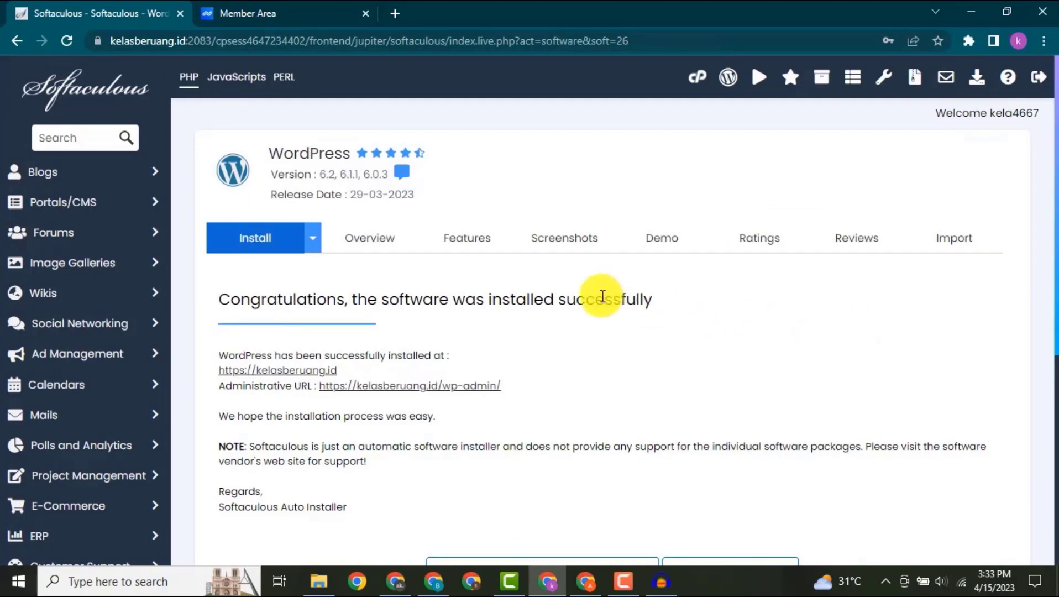
- Open the WordPress admin area of the new site from its administrative URL and view the Yoast SEO welcome page
scroll(603, 296, "down", 3)
scroll(605, 293, "up", 1)
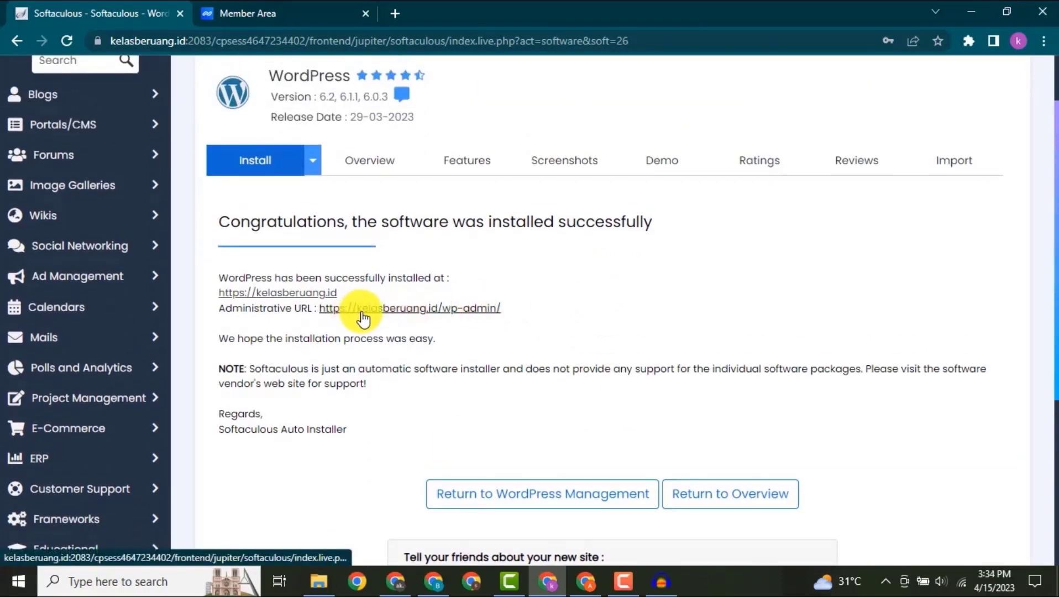
left_click(470, 313)
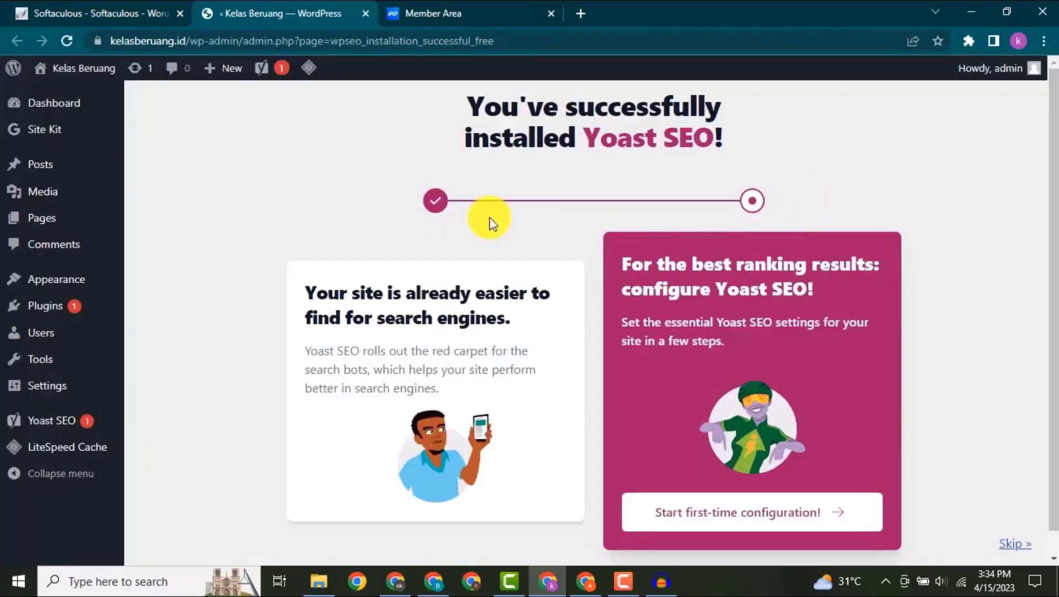
scroll(520, 219, "down", 1)
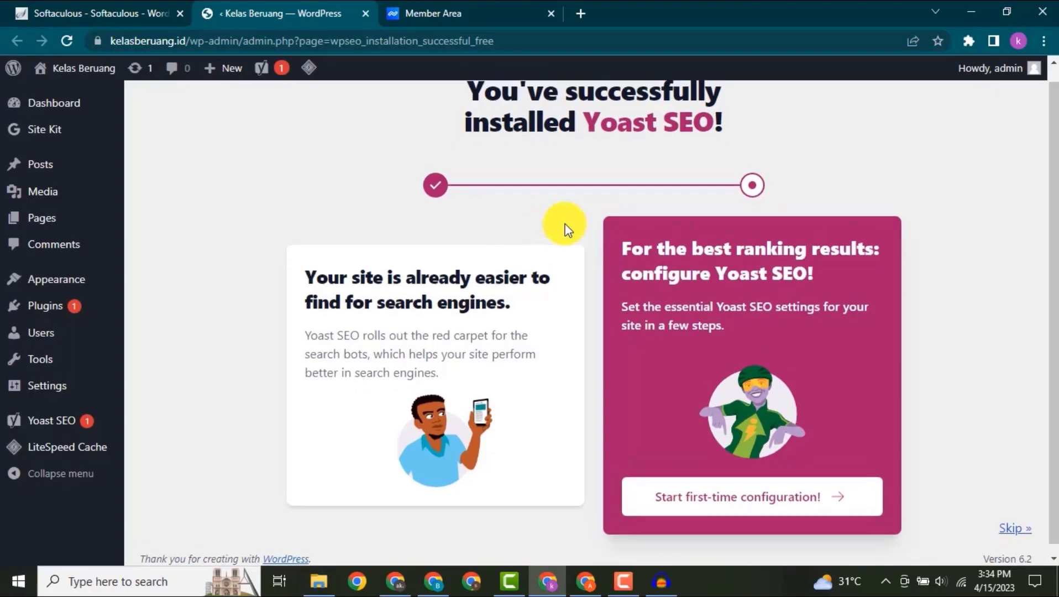
scroll(565, 226, "up", 1)
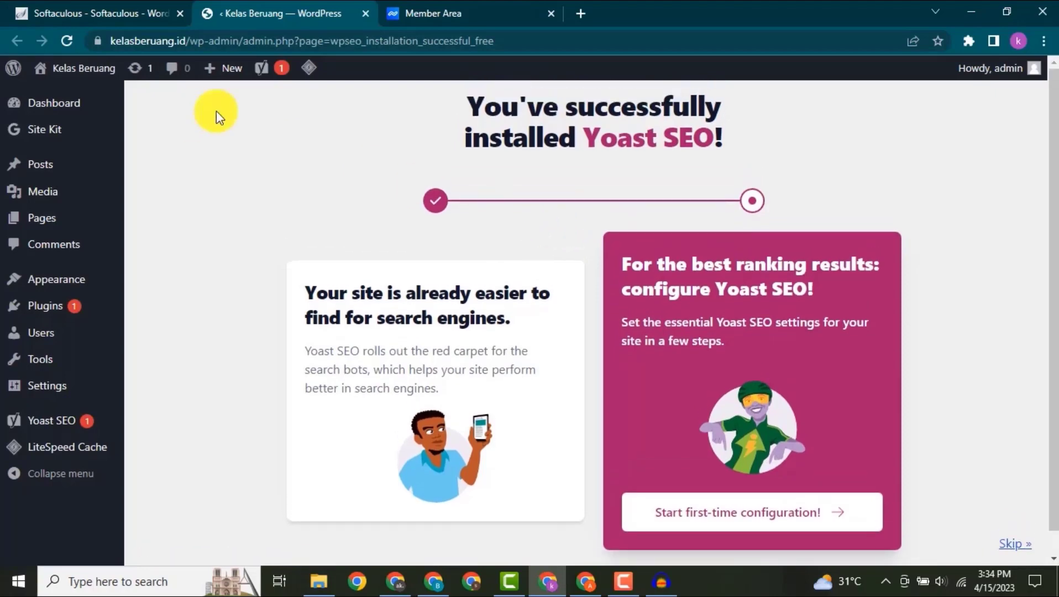
- View the Kelas Beruang site's front page in a separate browser tab and return to the WordPress admin area
middle_click(94, 106)
left_click(469, 11)
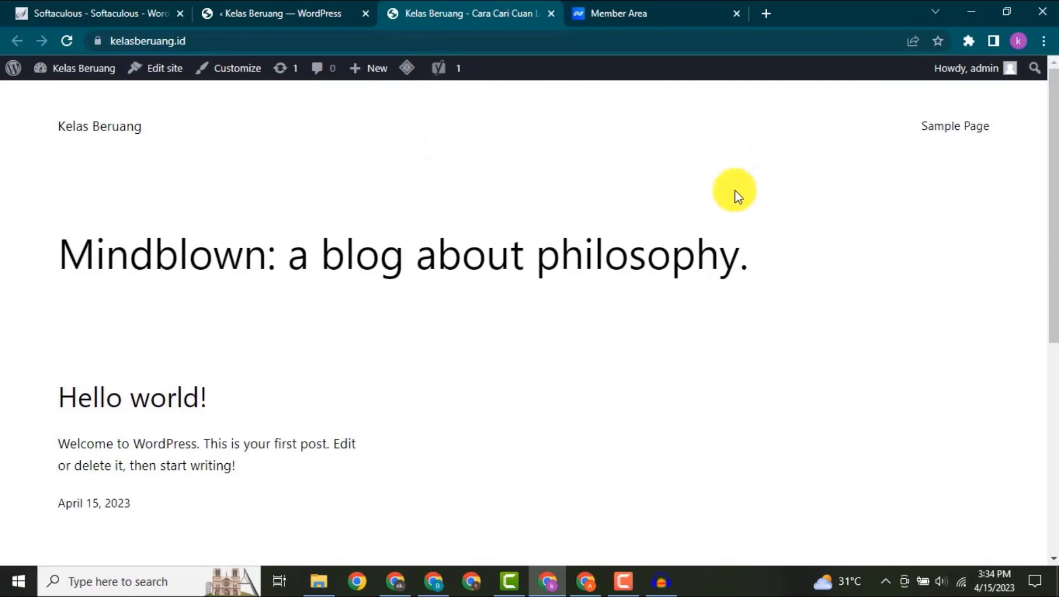
left_click(312, 12)
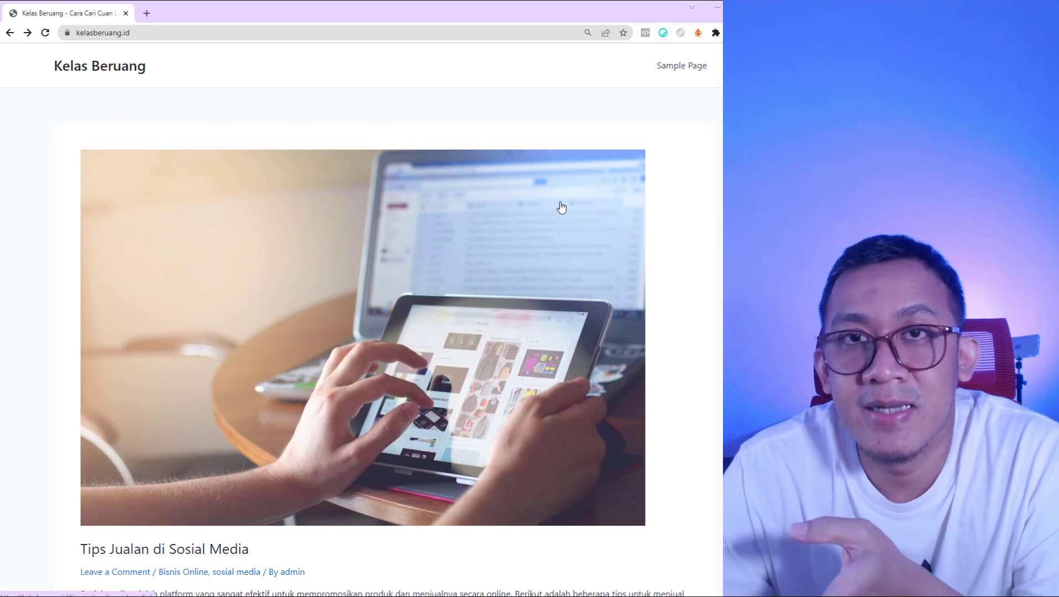
- Browse the posts on the kelasberuang.id homepage and read the article "Cara cari uang lewat website"
scroll(657, 213, "down", 8)
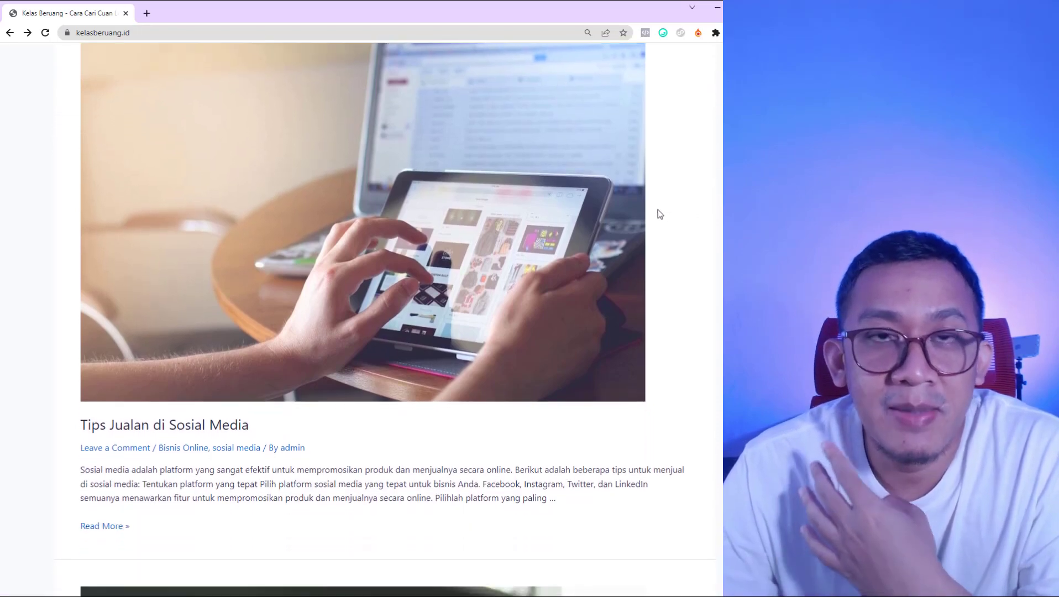
scroll(615, 219, "down", 14)
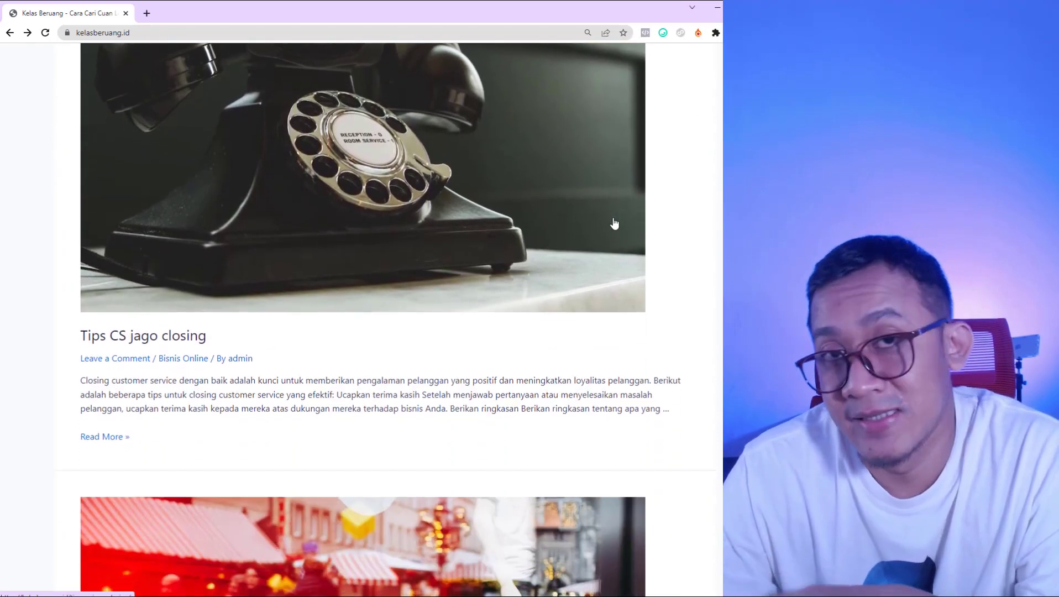
scroll(611, 224, "down", 9)
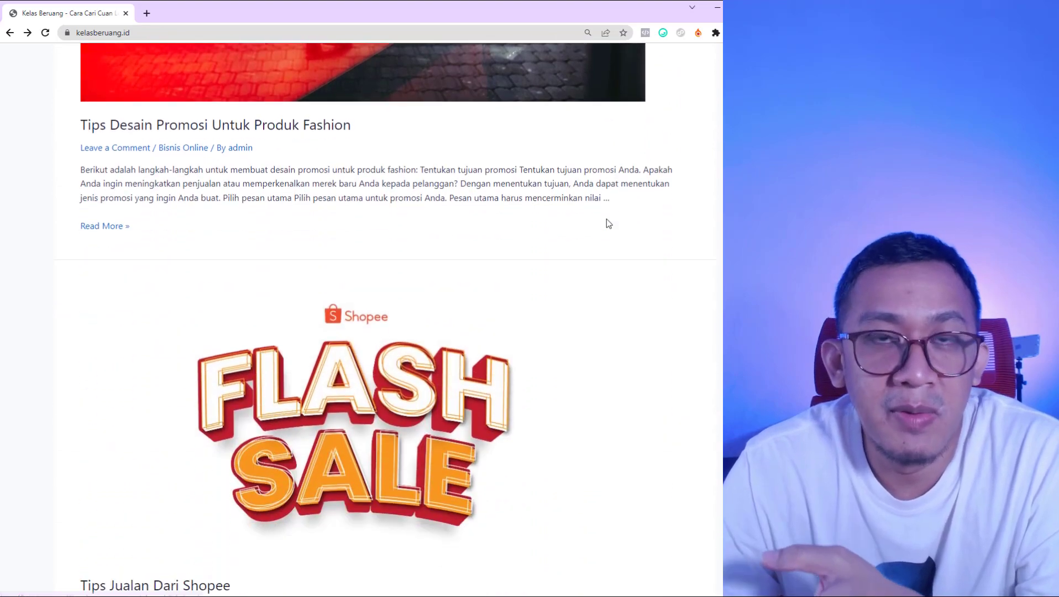
scroll(602, 223, "down", 16)
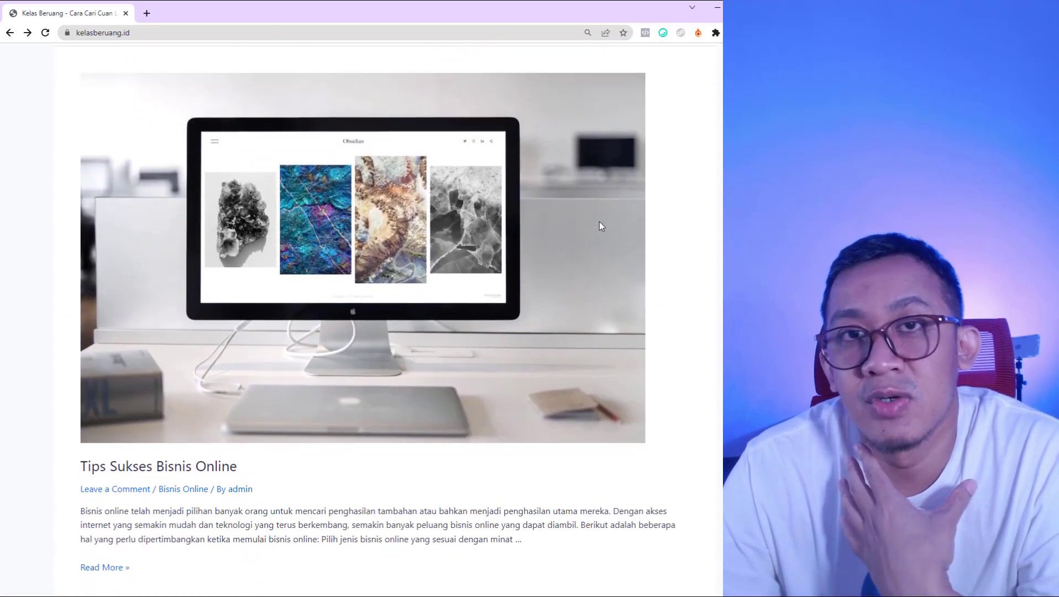
scroll(601, 226, "down", 5)
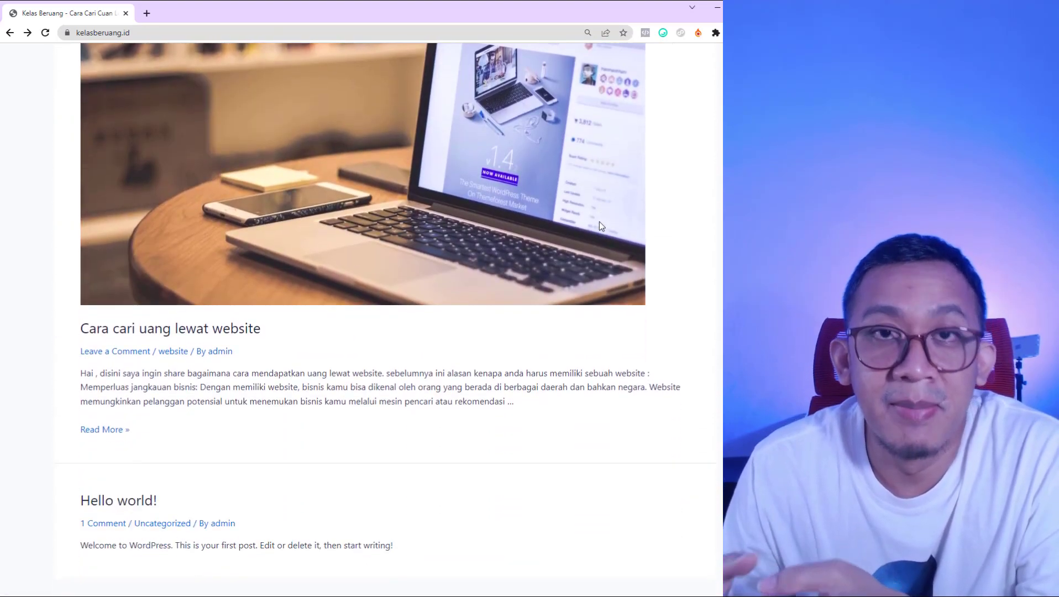
scroll(265, 332, "up", 4)
scroll(252, 376, "down", 3)
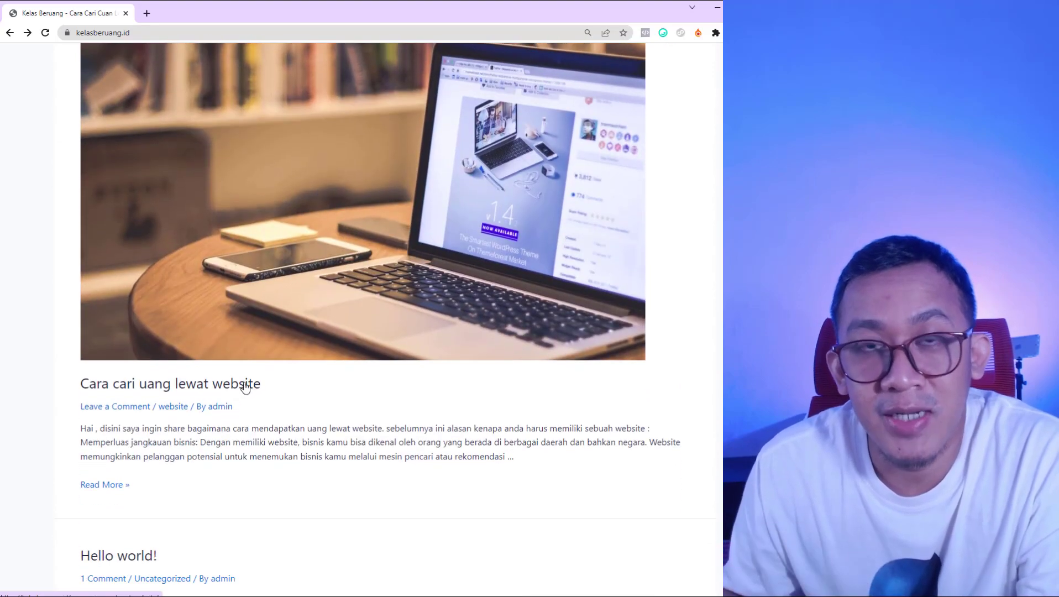
left_click(245, 385)
scroll(333, 255, "down", 5)
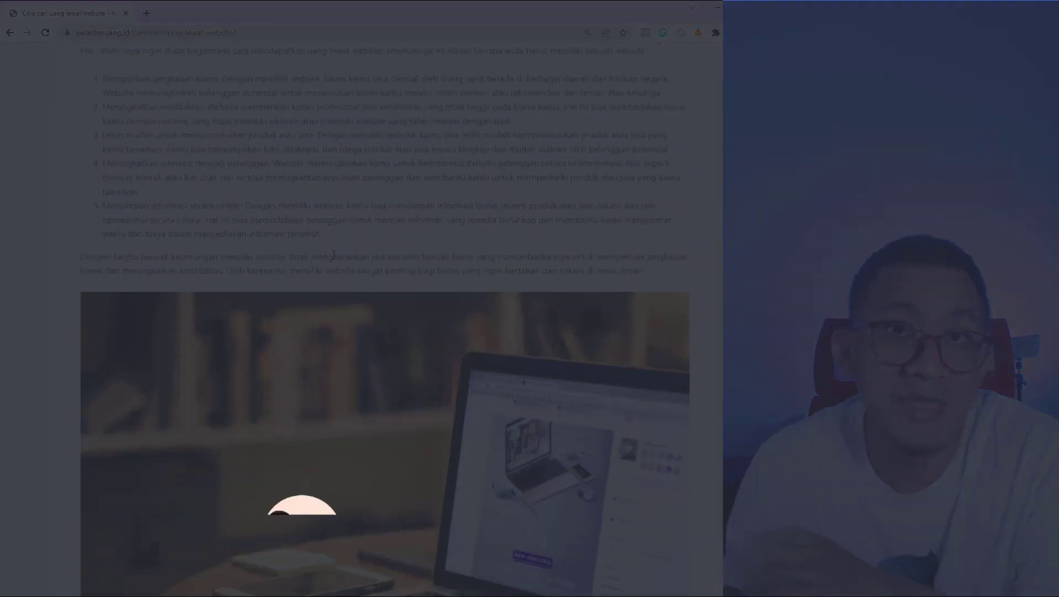
scroll(333, 255, "down", 7)
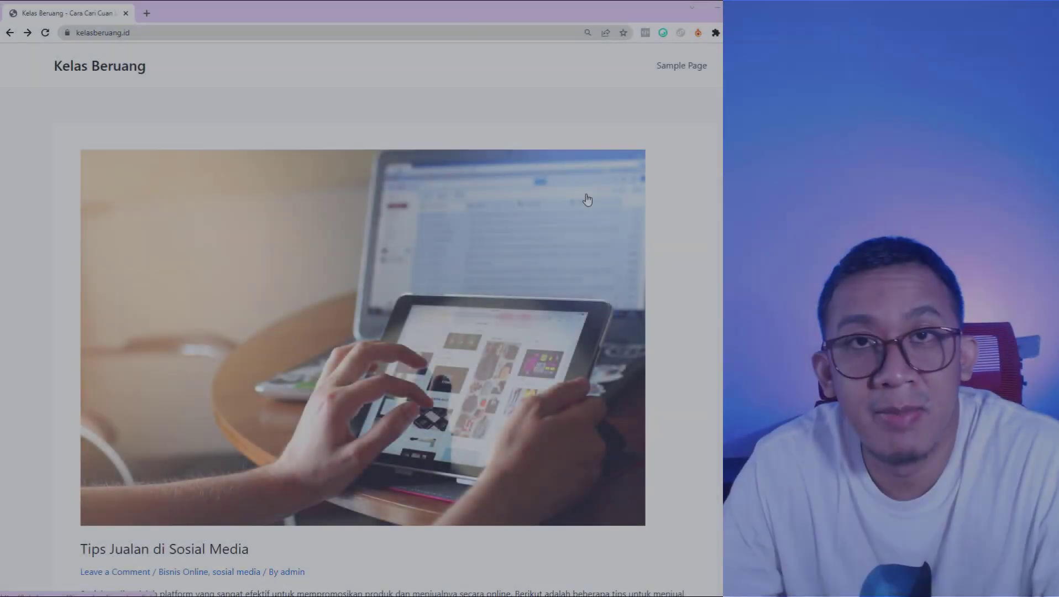
- Look through the homepage's post list again, from "Tips Jualan di Sosial Media" to "Tips Jualan Dari Shopee"
scroll(690, 210, "down", 10)
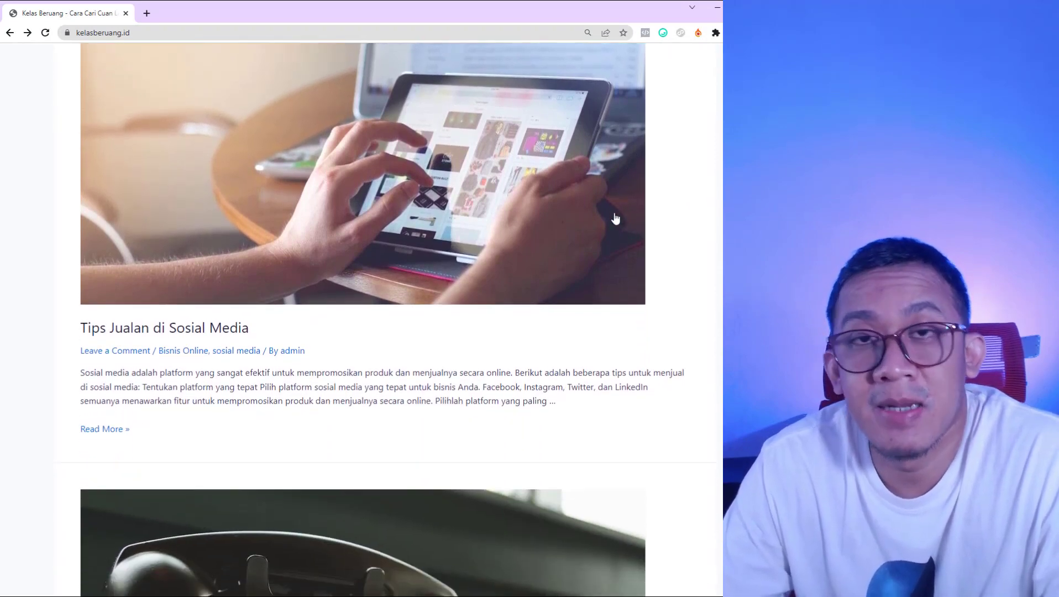
scroll(615, 220, "down", 14)
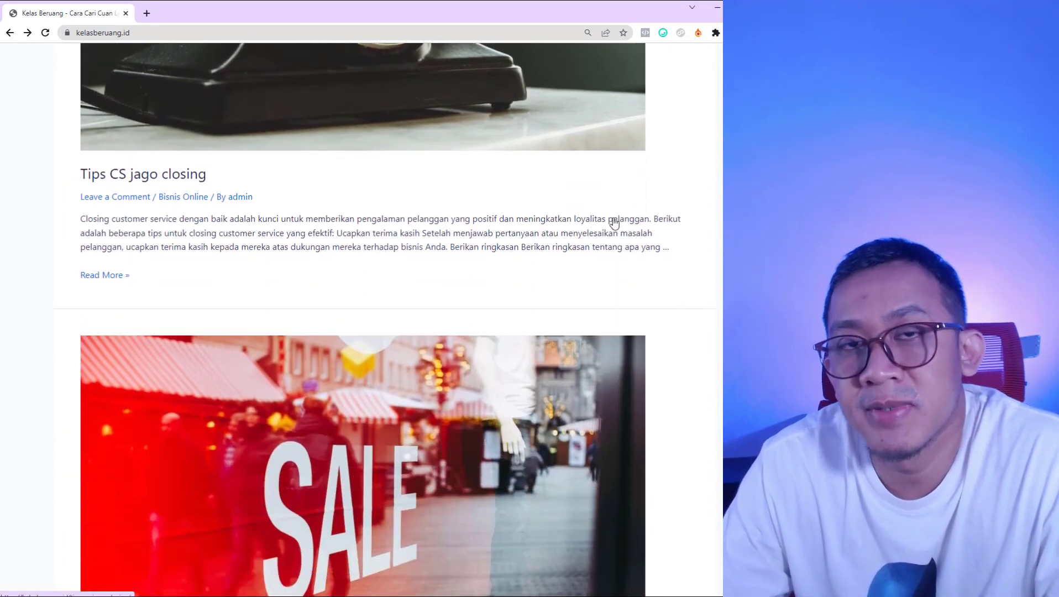
scroll(607, 221, "down", 11)
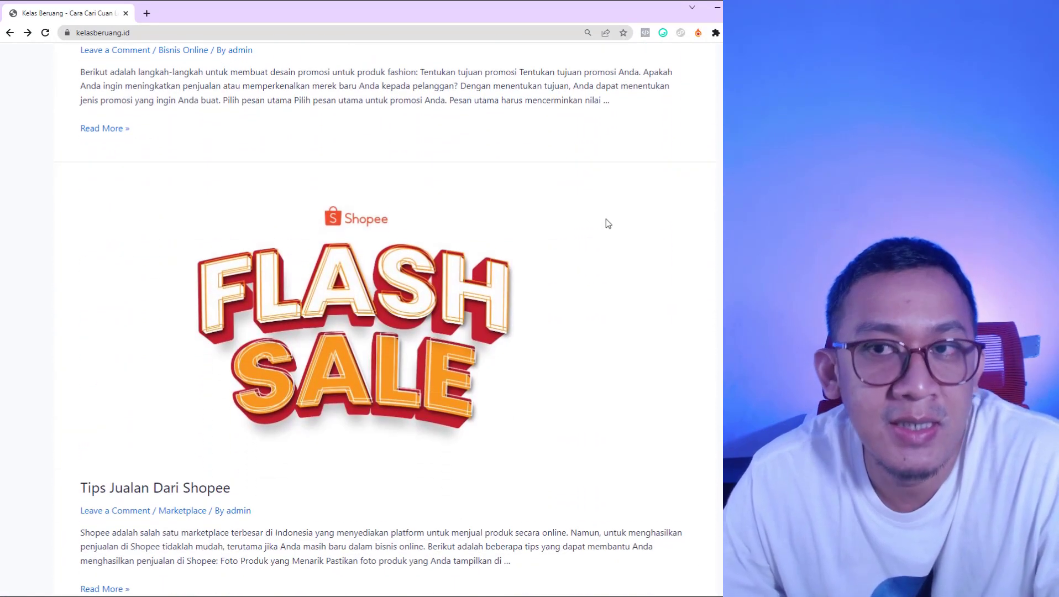
scroll(599, 222, "down", 7)
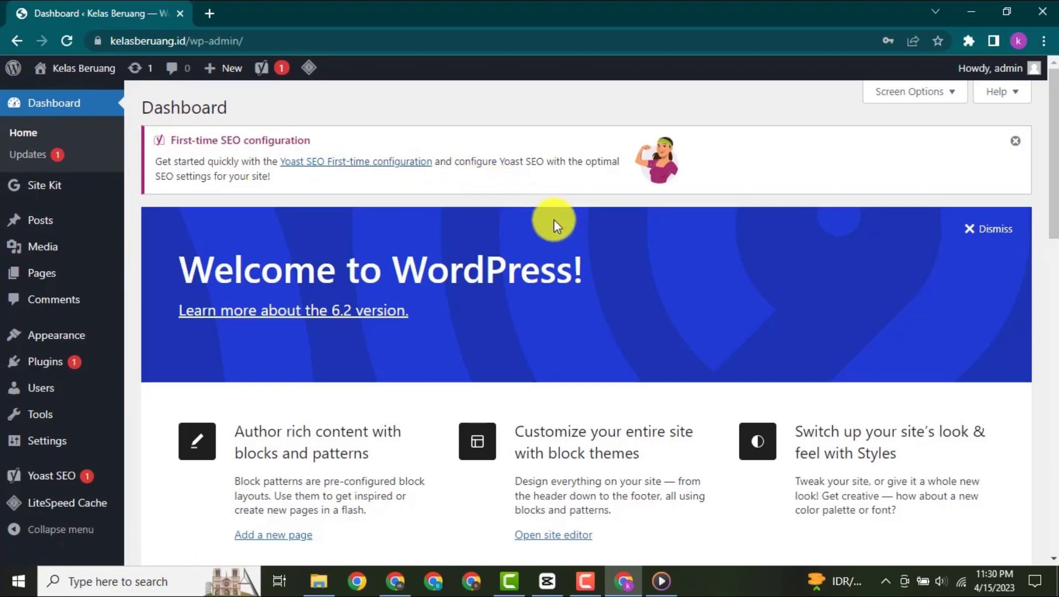
- Examine the WordPress dashboard's widgets, from the welcome banner down to the Yoast SEO posts overview
scroll(553, 219, "down", 6)
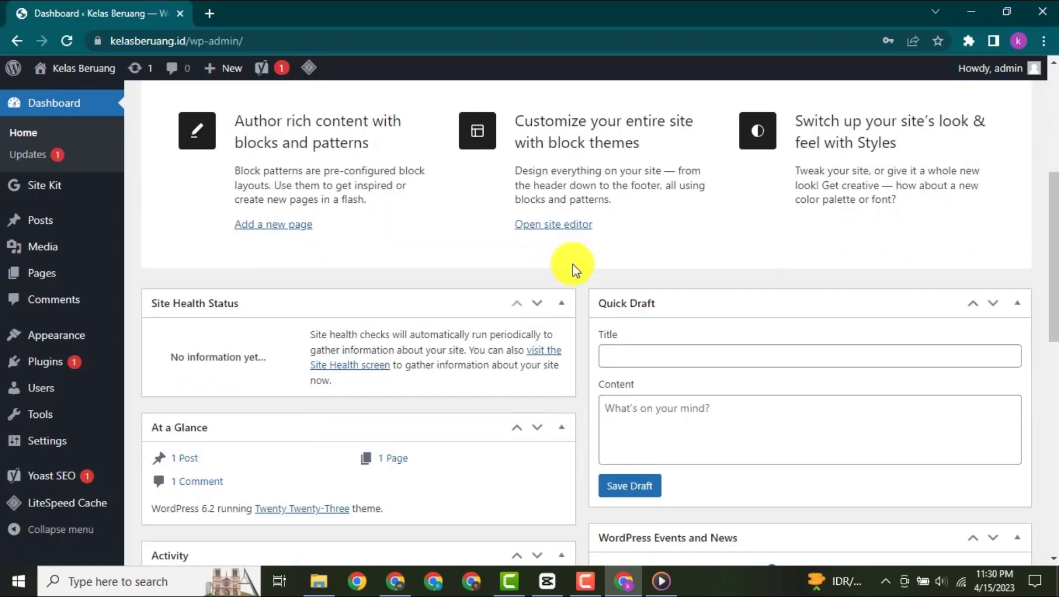
scroll(573, 272, "down", 6)
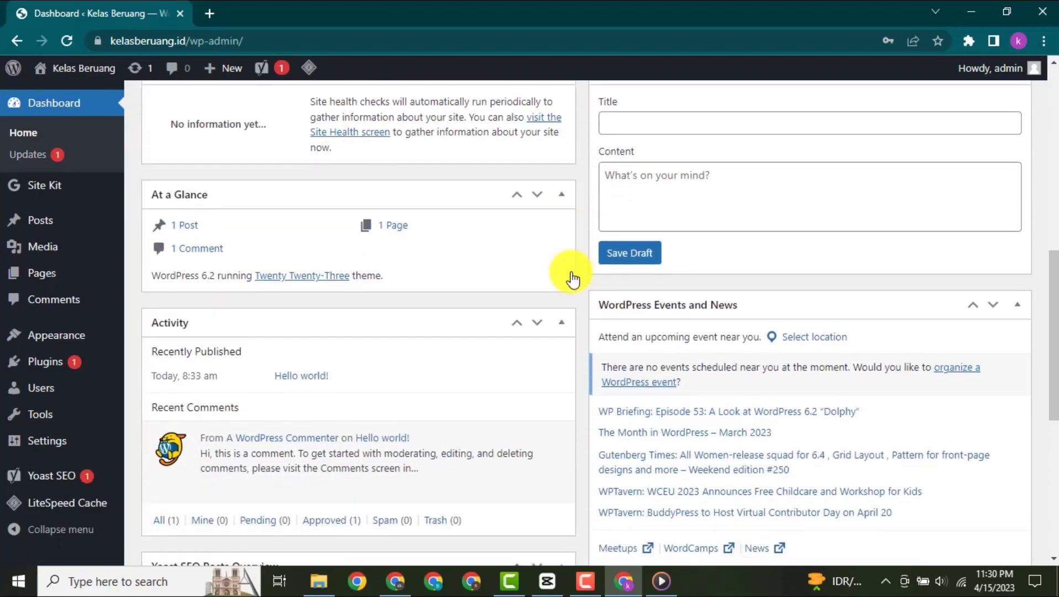
scroll(571, 273, "down", 3)
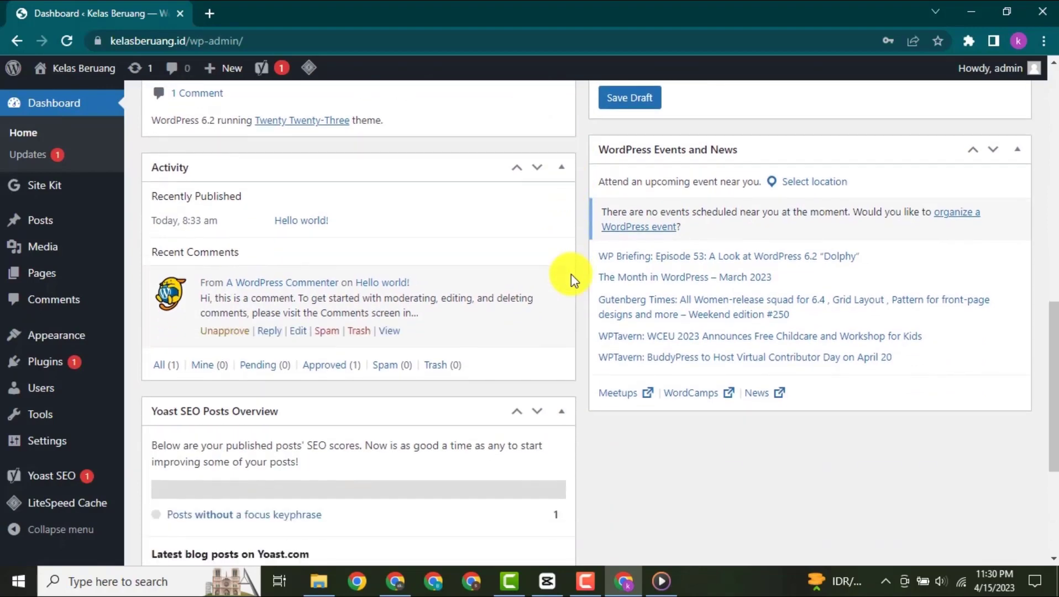
scroll(571, 280, "down", 2)
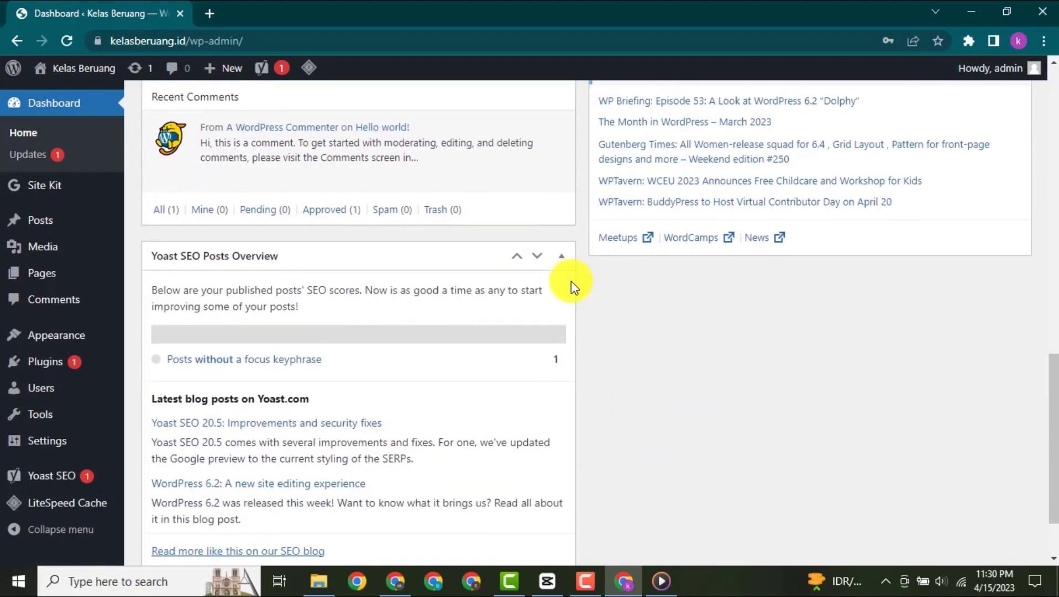
scroll(570, 280, "up", 6)
scroll(570, 280, "up", 8)
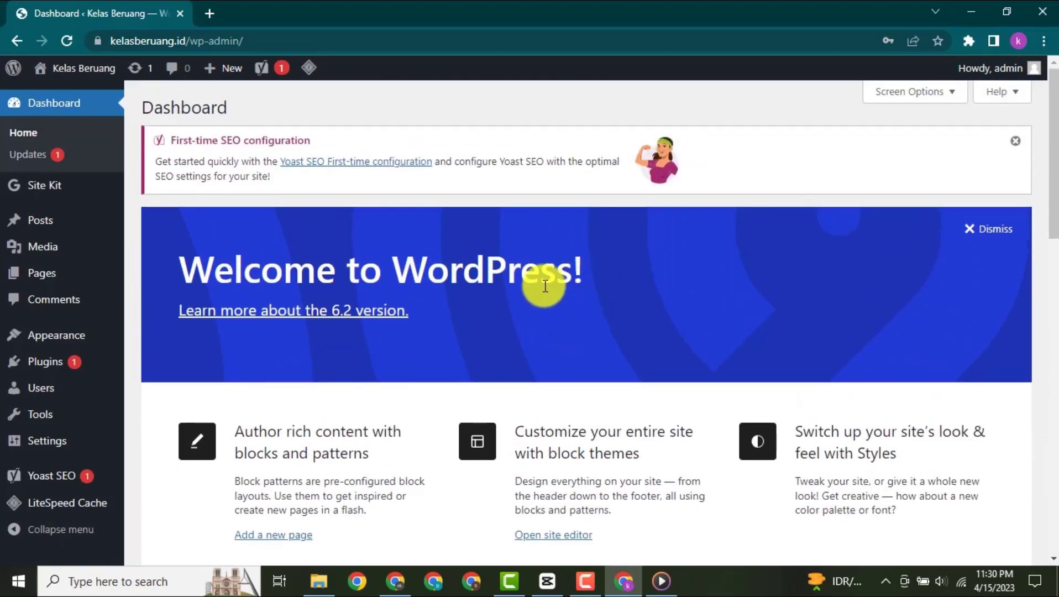
- View the list of all posts and the Media Library in the WordPress admin area
left_click(42, 223)
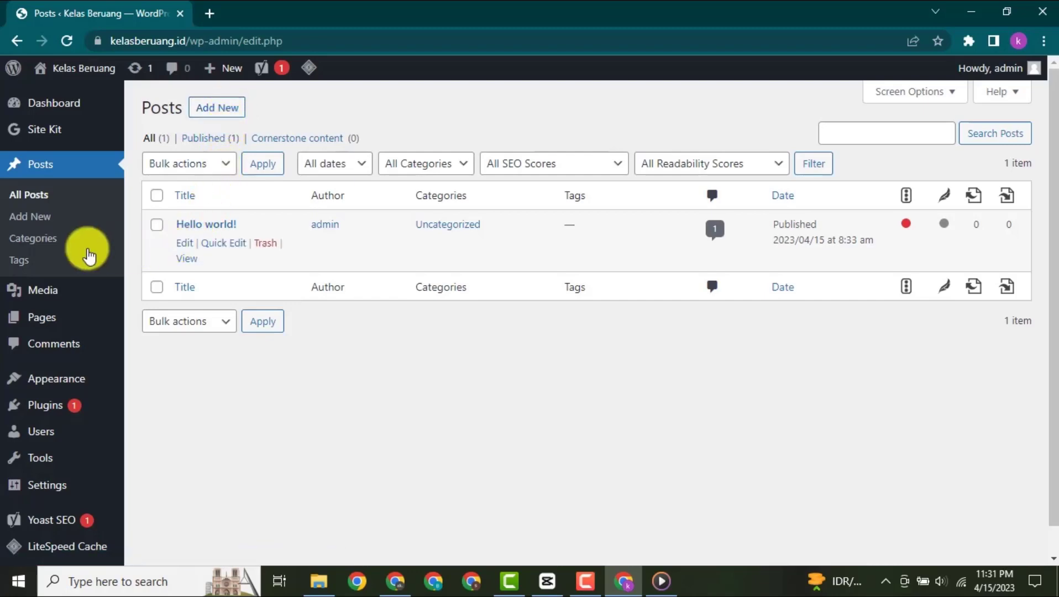
left_click(38, 287)
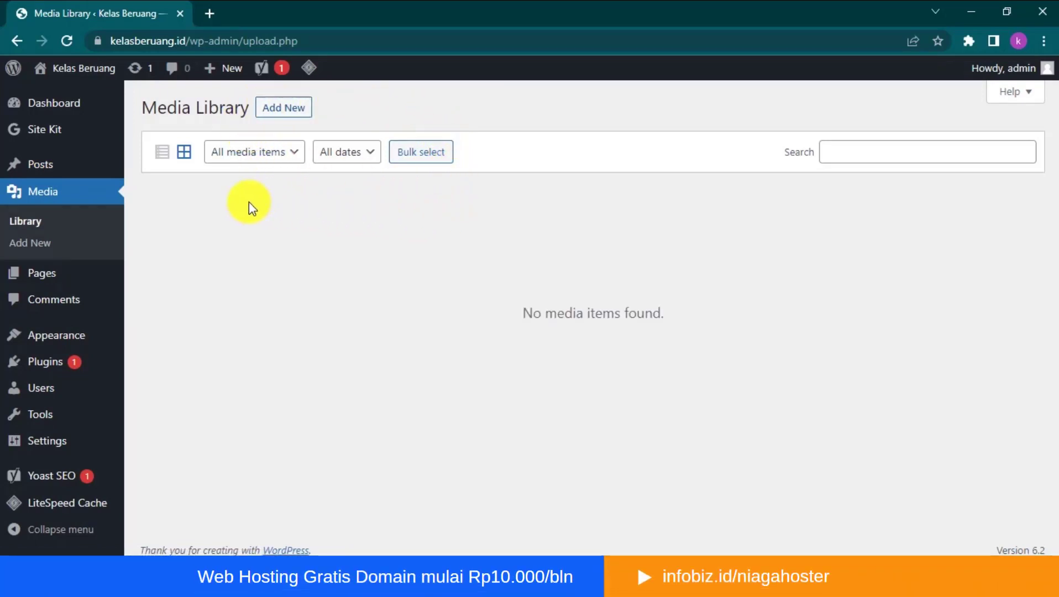
- View the lists of all pages and comments in the WordPress admin area, and open the Appearance section
left_click(38, 273)
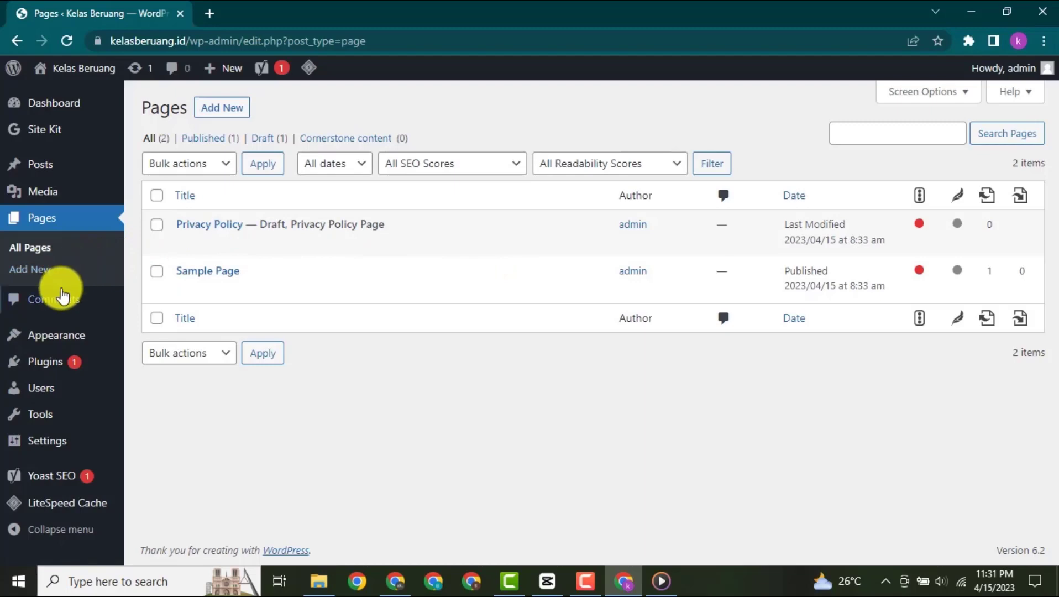
left_click(61, 303)
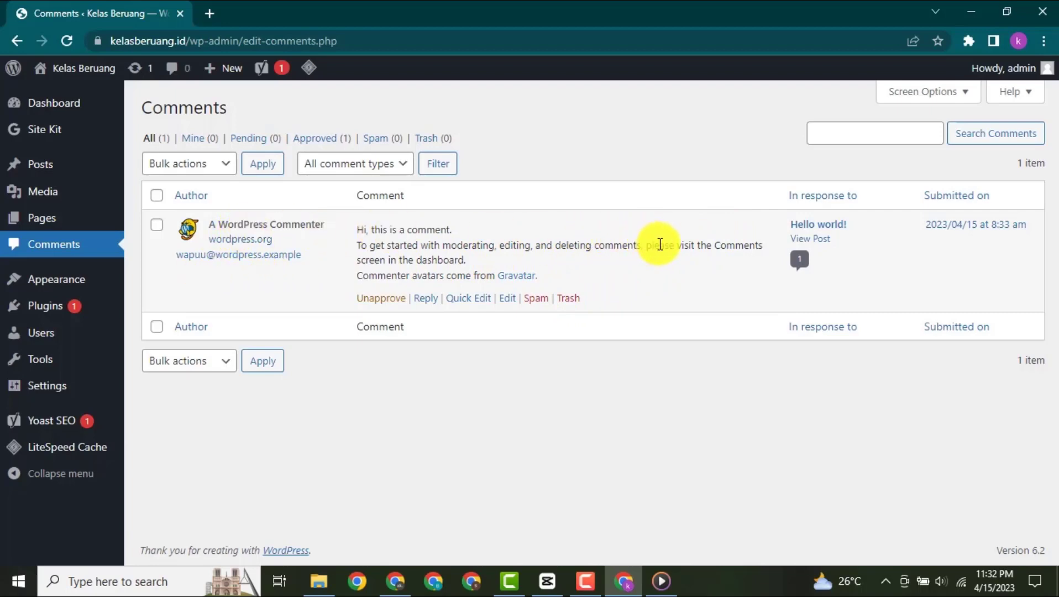
left_click(69, 284)
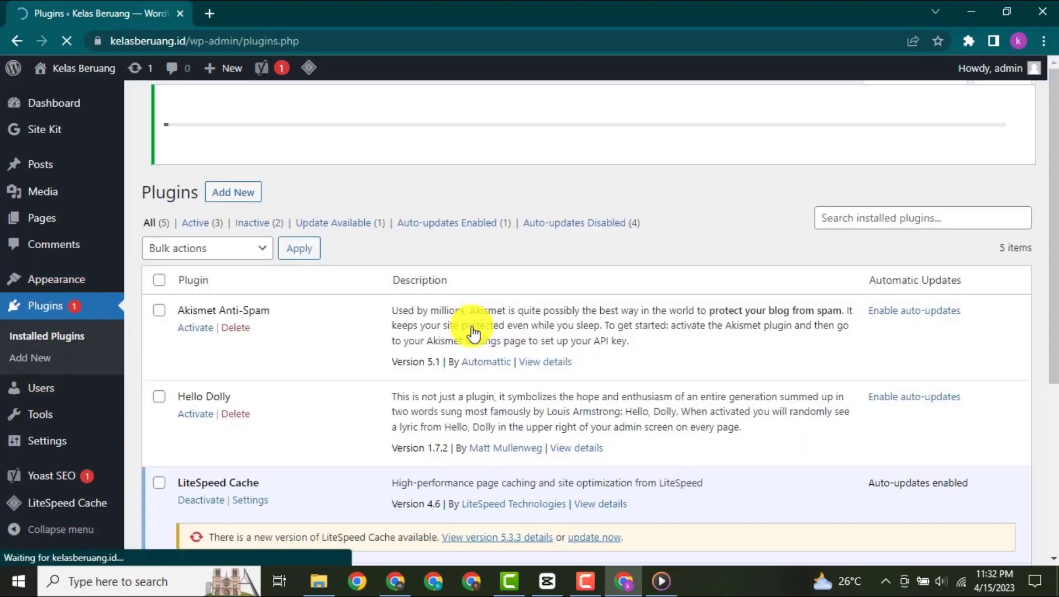
- Examine the list of installed plugins, from Akismet Anti-Spam down to Yoast SEO
scroll(369, 282, "down", 3)
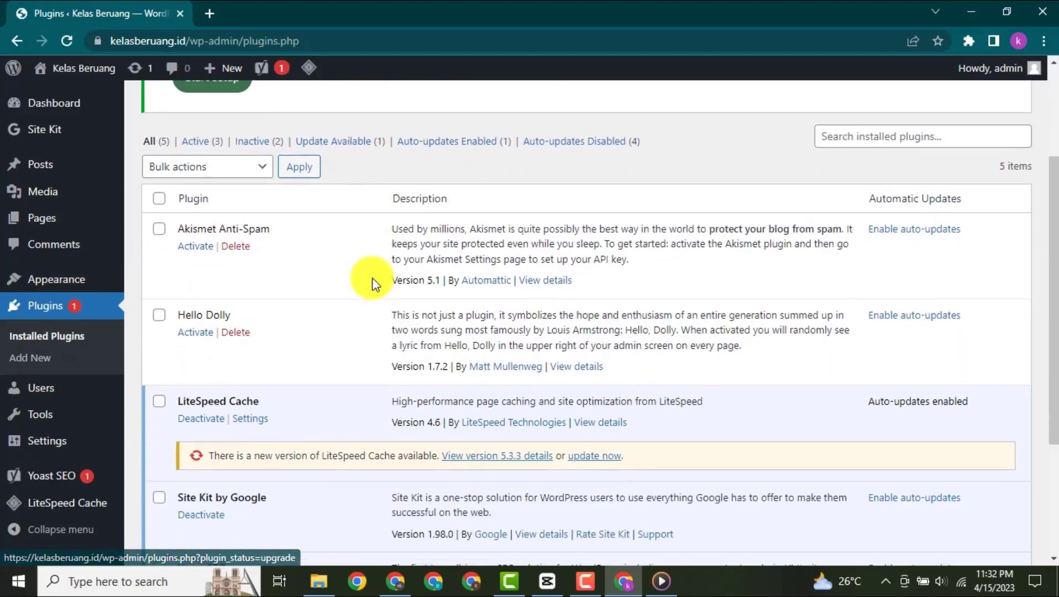
scroll(371, 279, "down", 1)
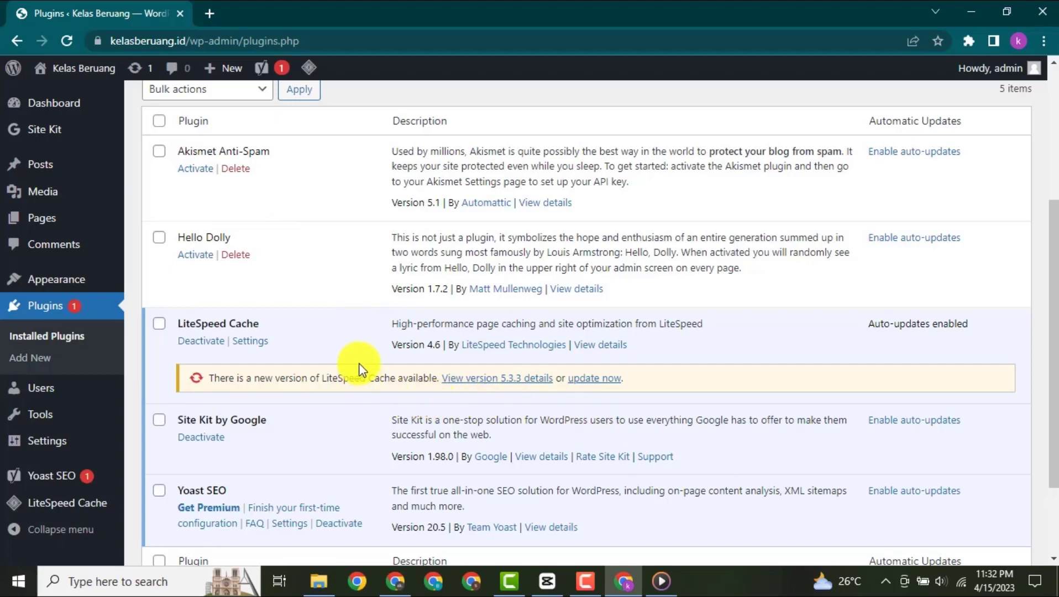
scroll(357, 365, "down", 2)
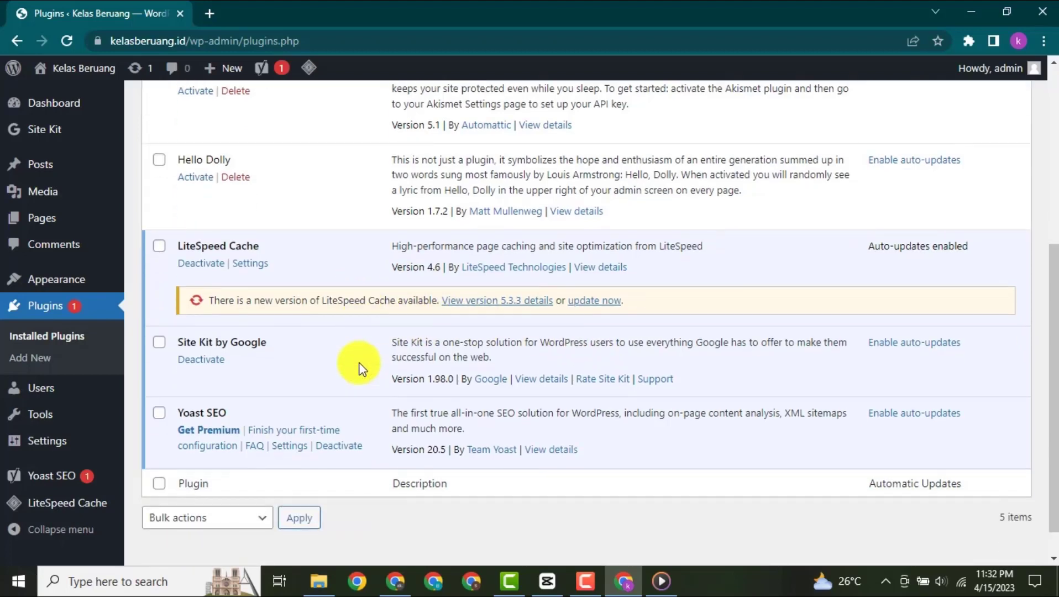
scroll(359, 366, "up", 2)
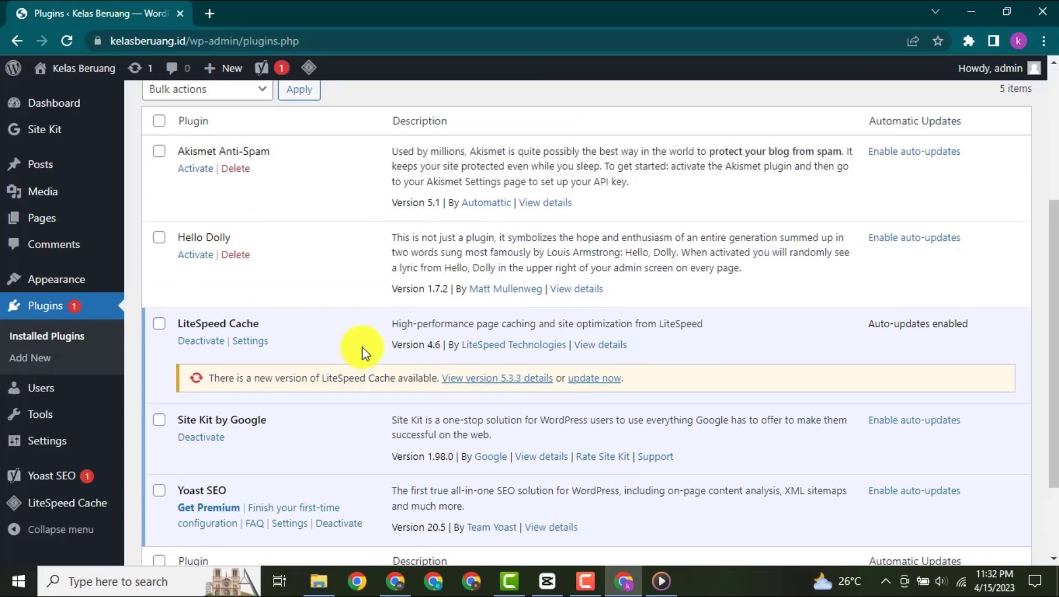
scroll(363, 349, "up", 5)
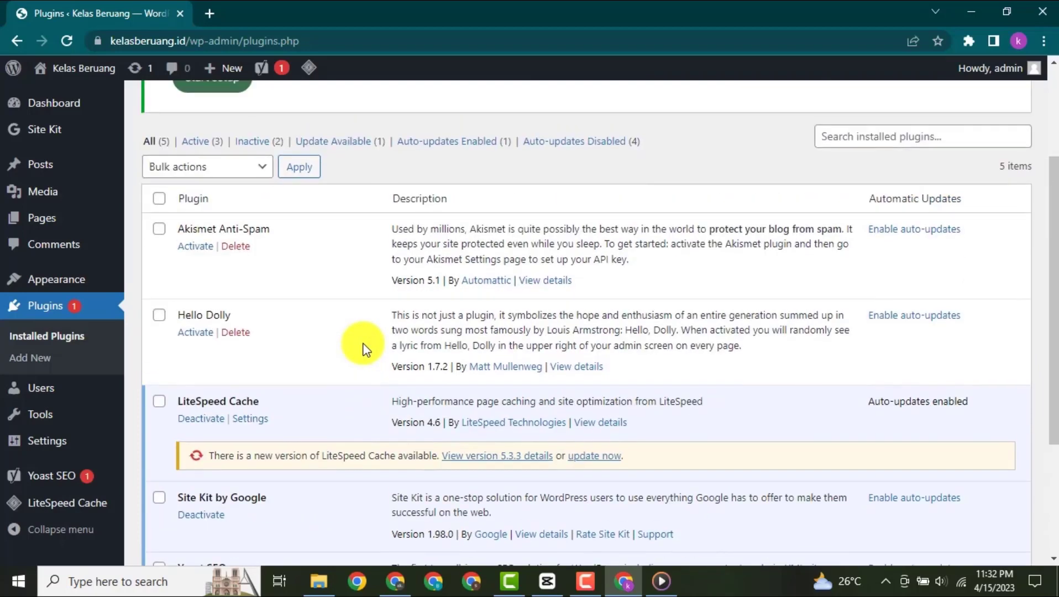
scroll(363, 350, "down", 3)
- View the list of users and look through the General Settings, from the site title to the time format
left_click(28, 388)
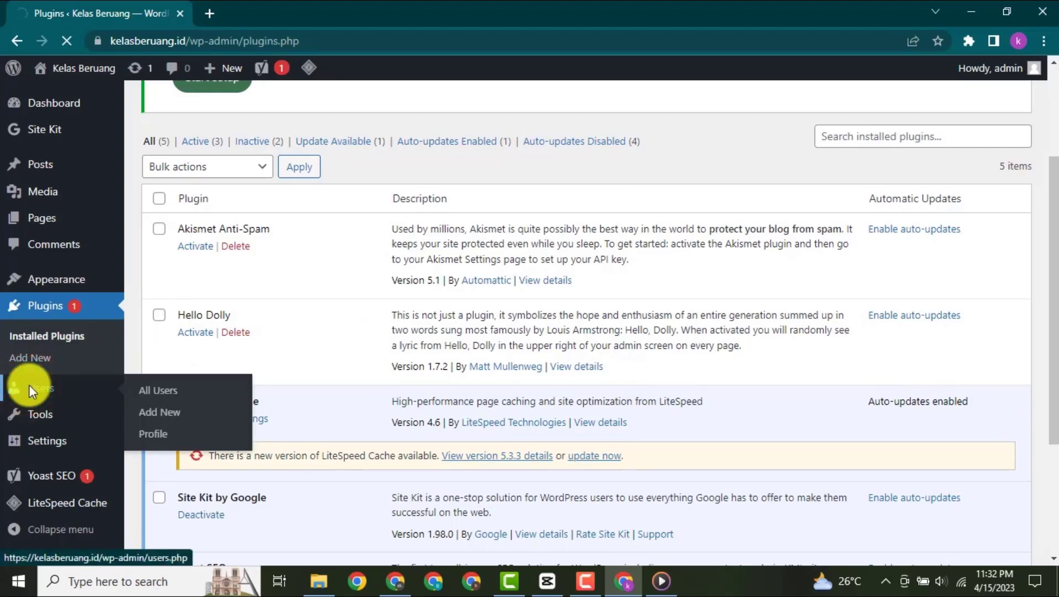
left_click(29, 387)
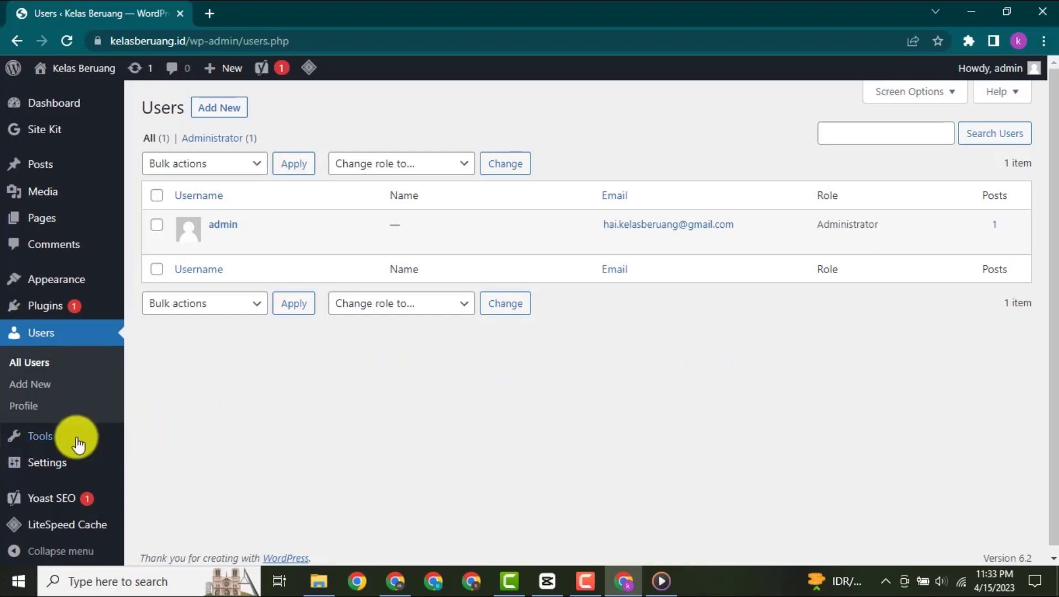
left_click(56, 465)
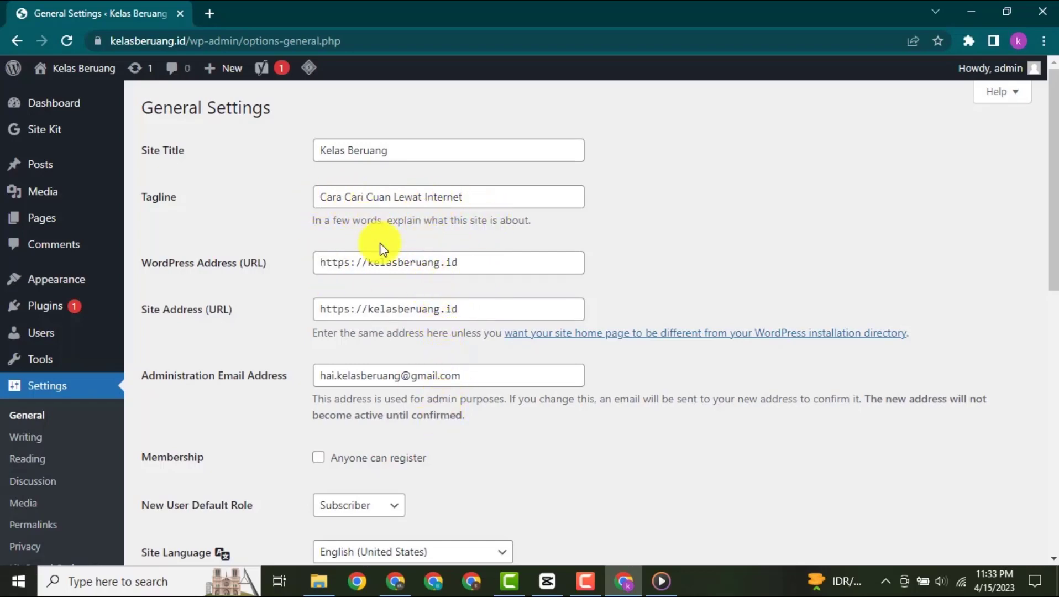
scroll(426, 360, "down", 6)
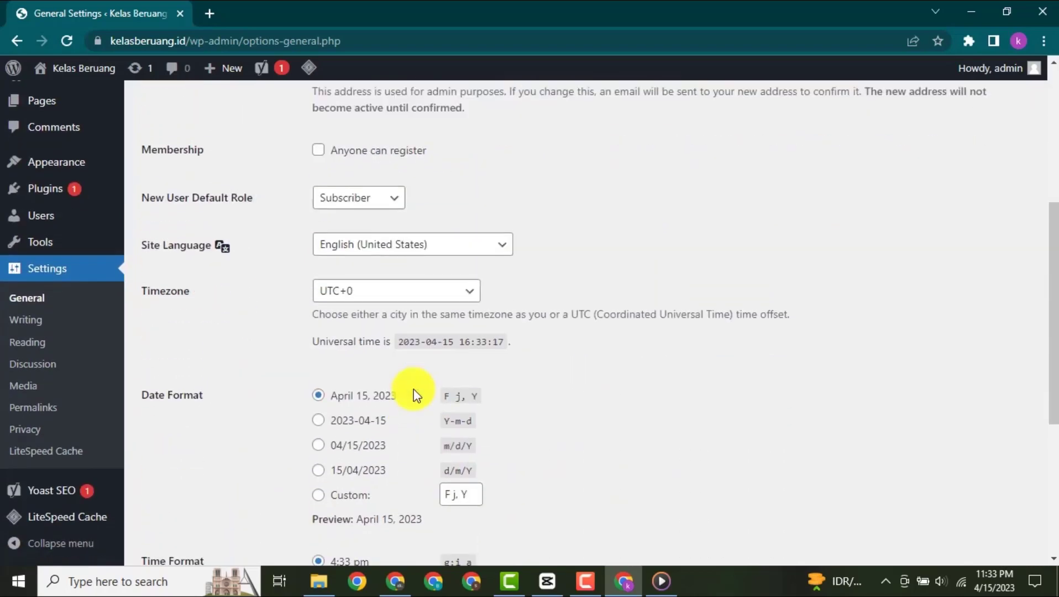
scroll(418, 365, "down", 3)
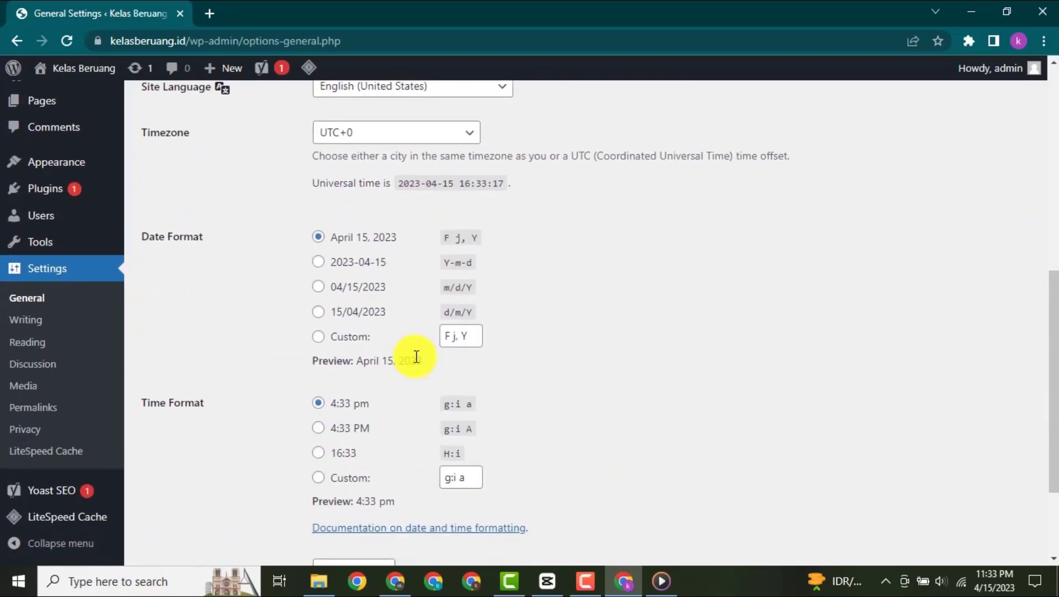
scroll(416, 356, "up", 7)
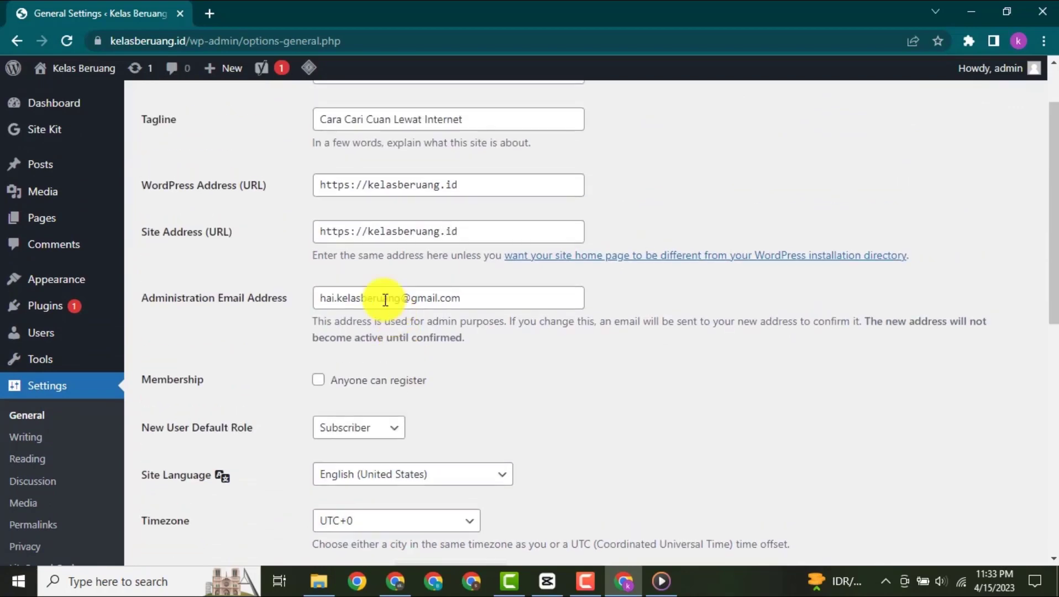
- Look through the Reading Settings and the Permalink Settings
left_click(34, 462)
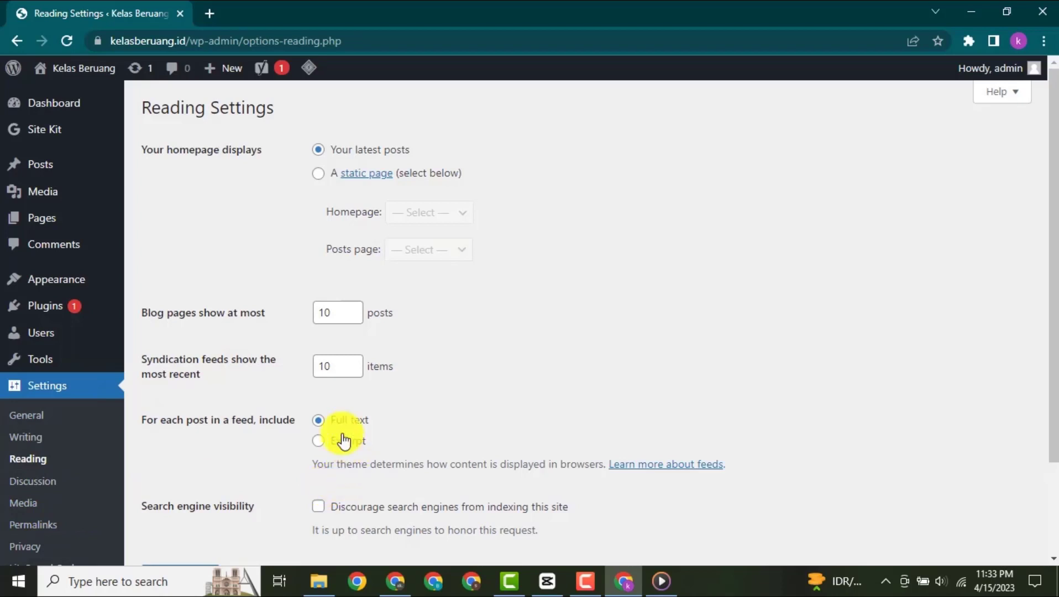
scroll(288, 354, "down", 1)
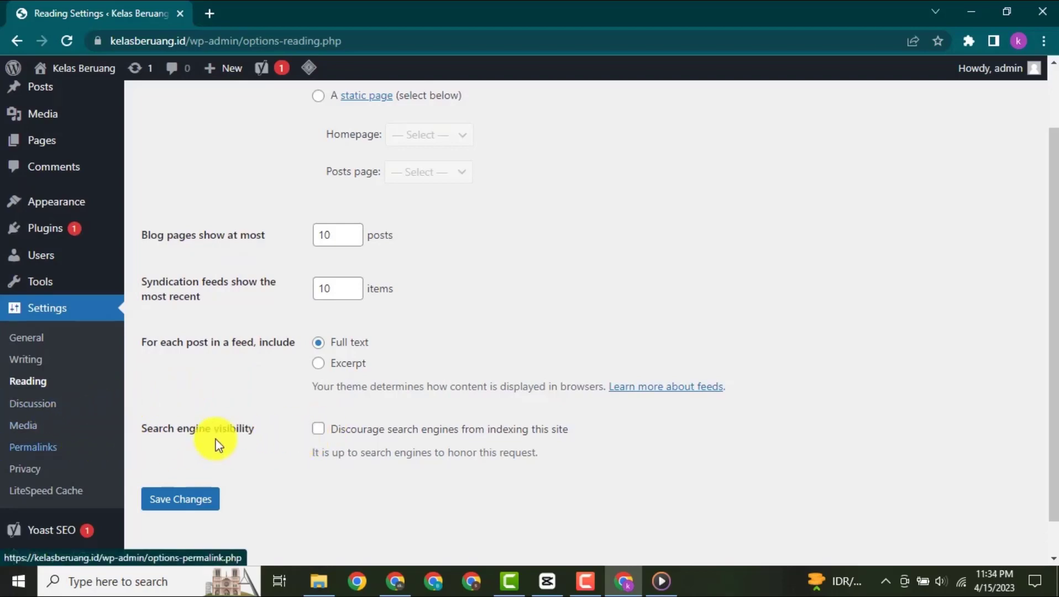
left_click(50, 446)
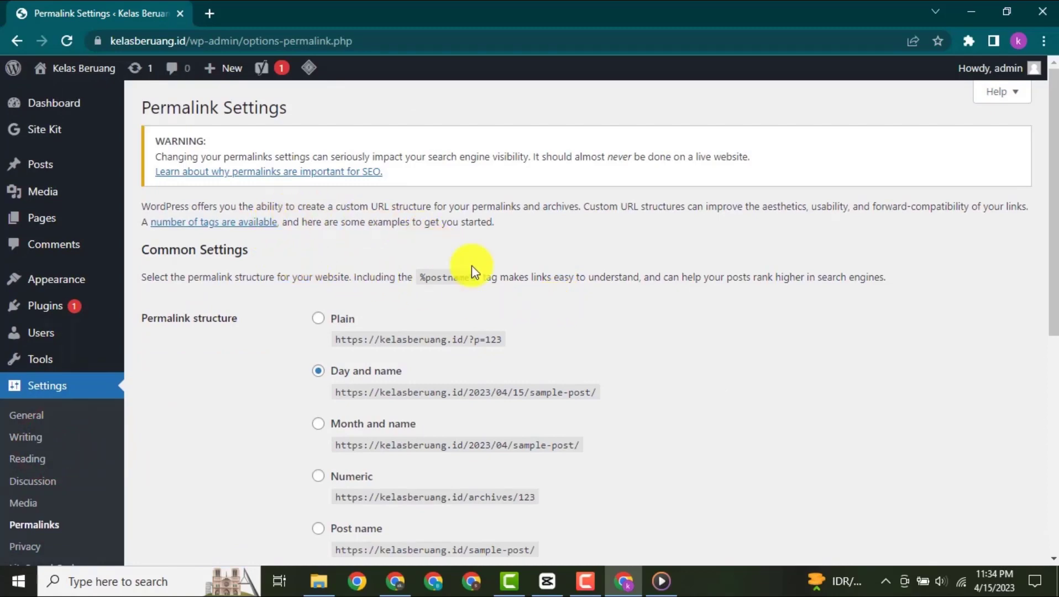
scroll(507, 312, "down", 3)
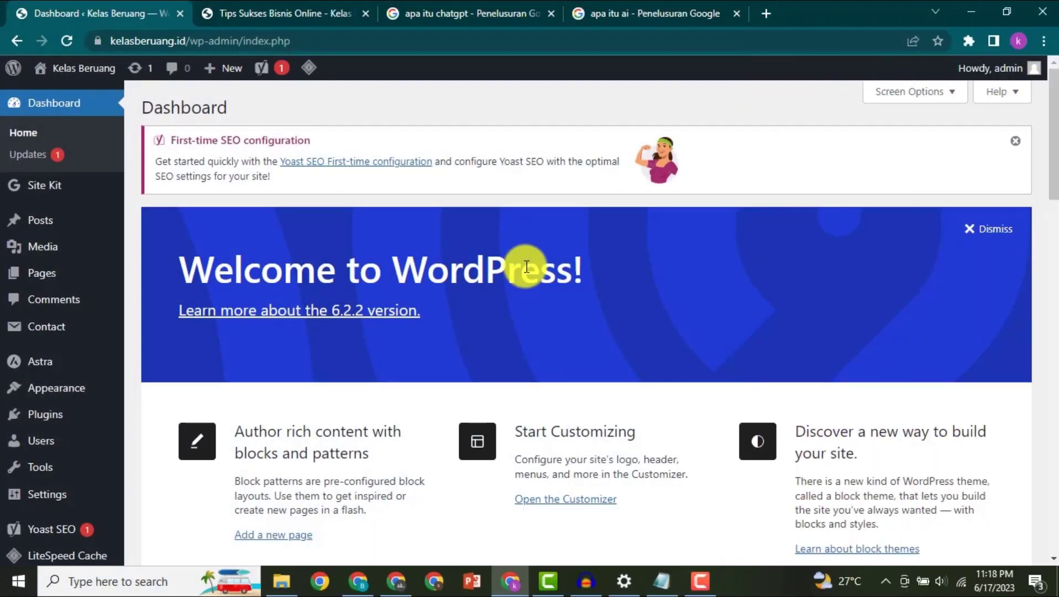
- Open the page for adding new themes and view its upload form for .zip themes
mouse_move(72, 395)
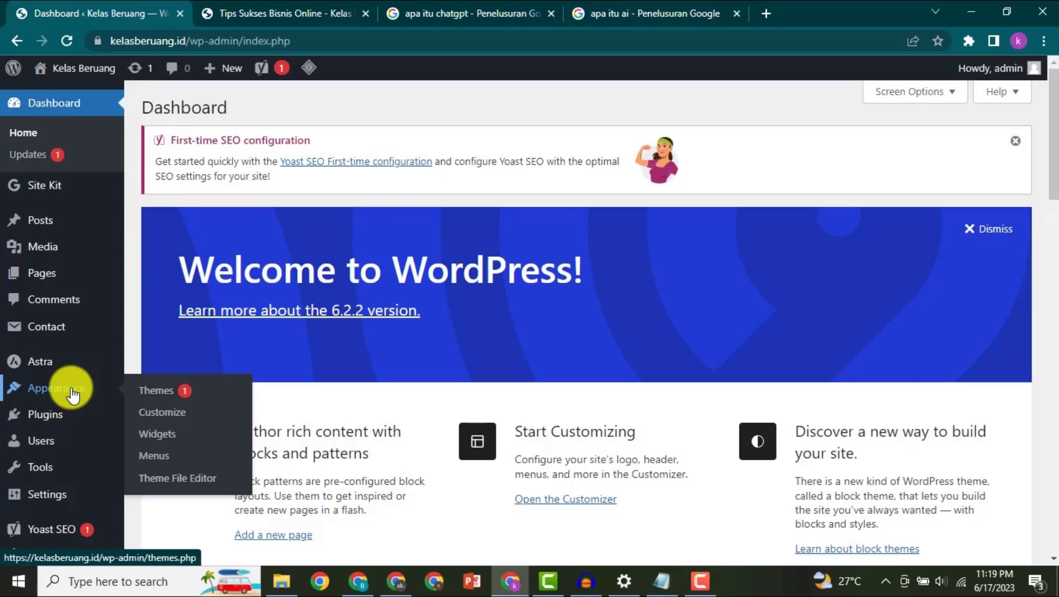
left_click(157, 395)
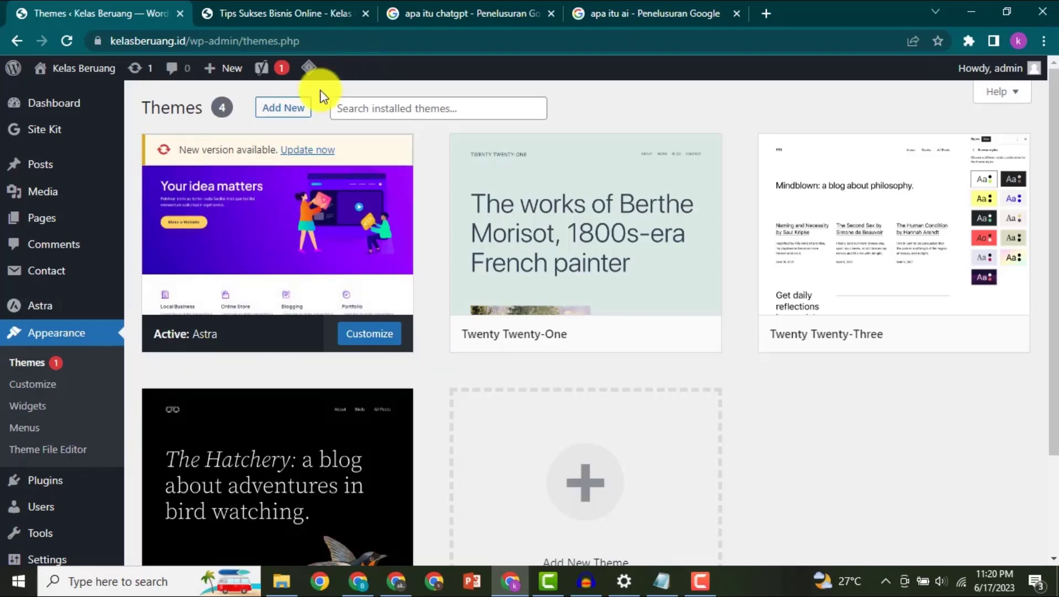
left_click(287, 113)
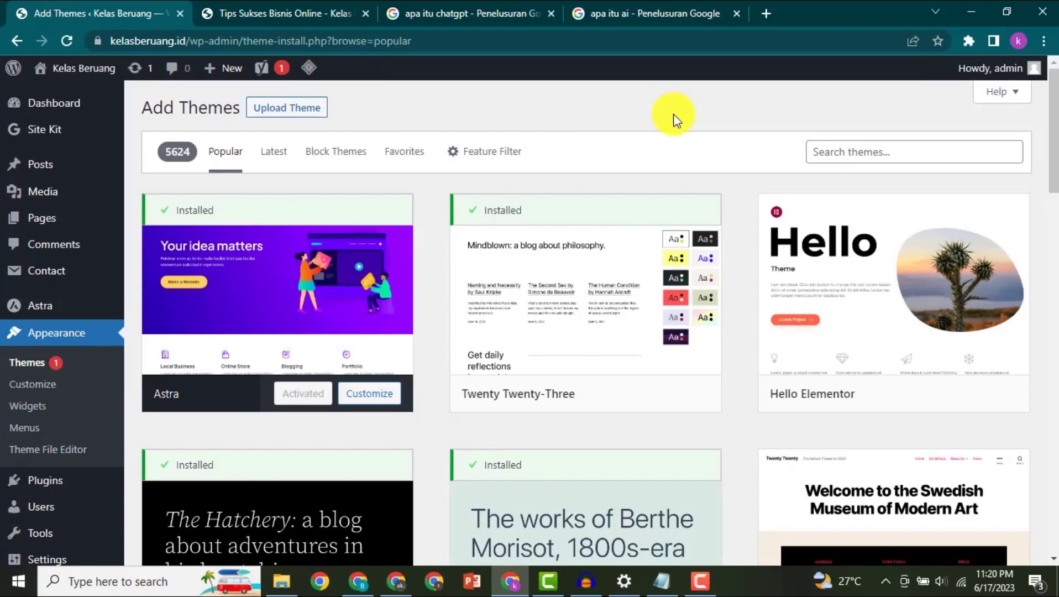
left_click(307, 111)
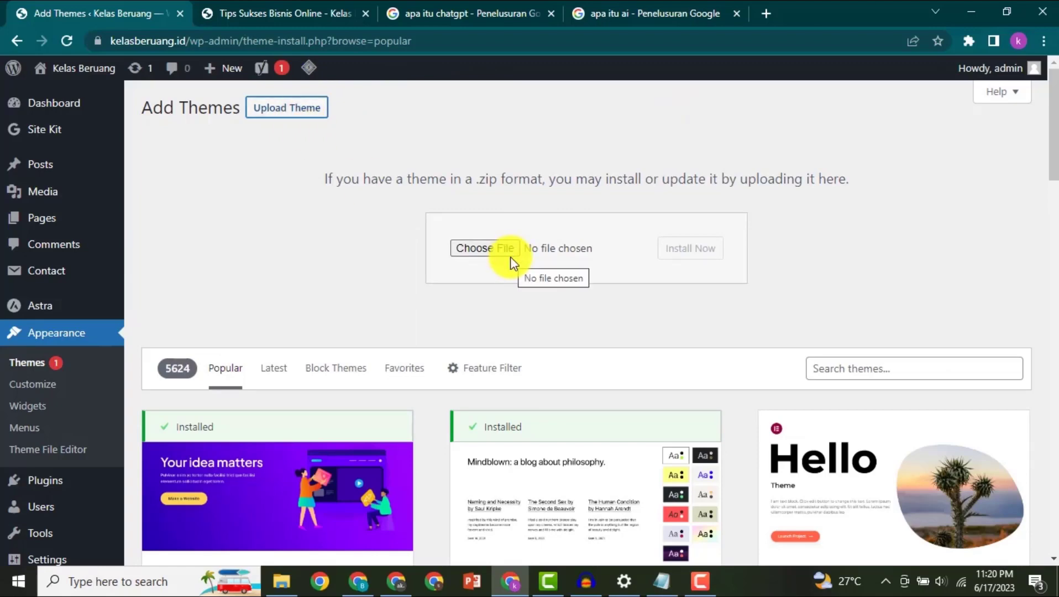
scroll(511, 257, "down", 1)
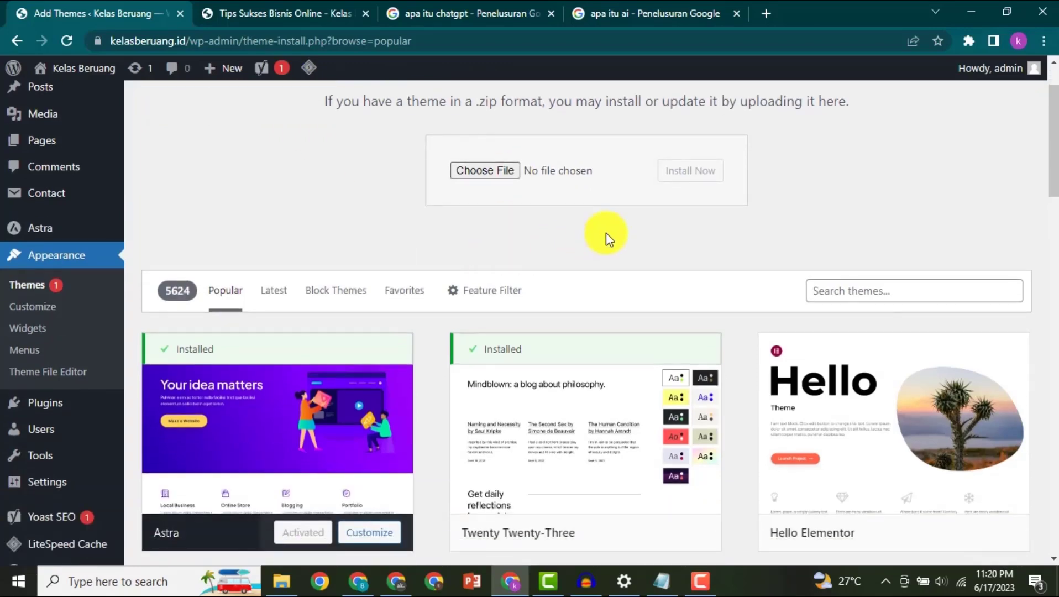
scroll(605, 233, "down", 1)
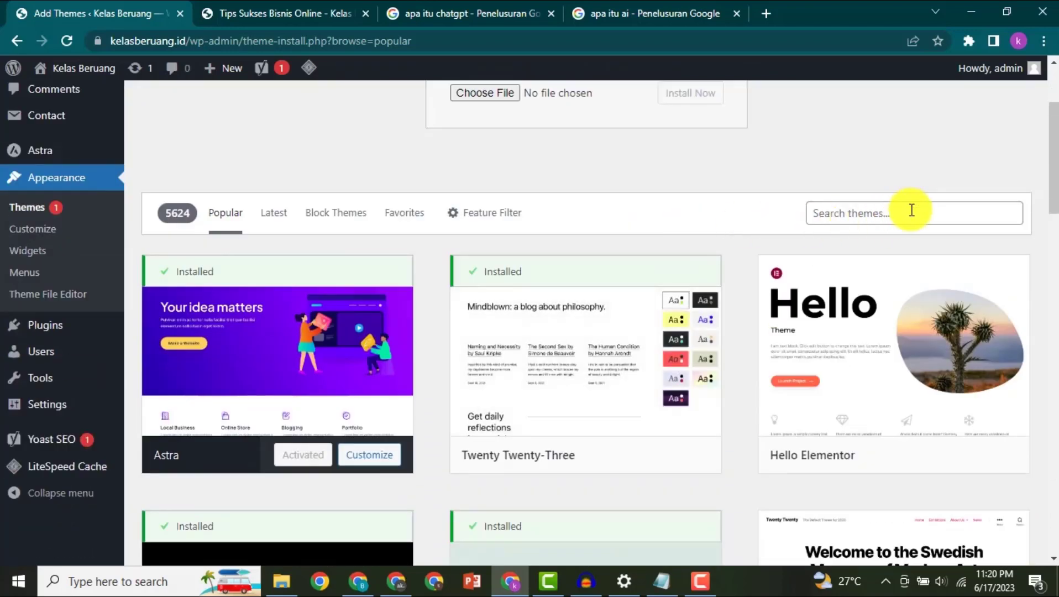
- Search the theme directory for "astra" and look through the matching themes
left_click(911, 210)
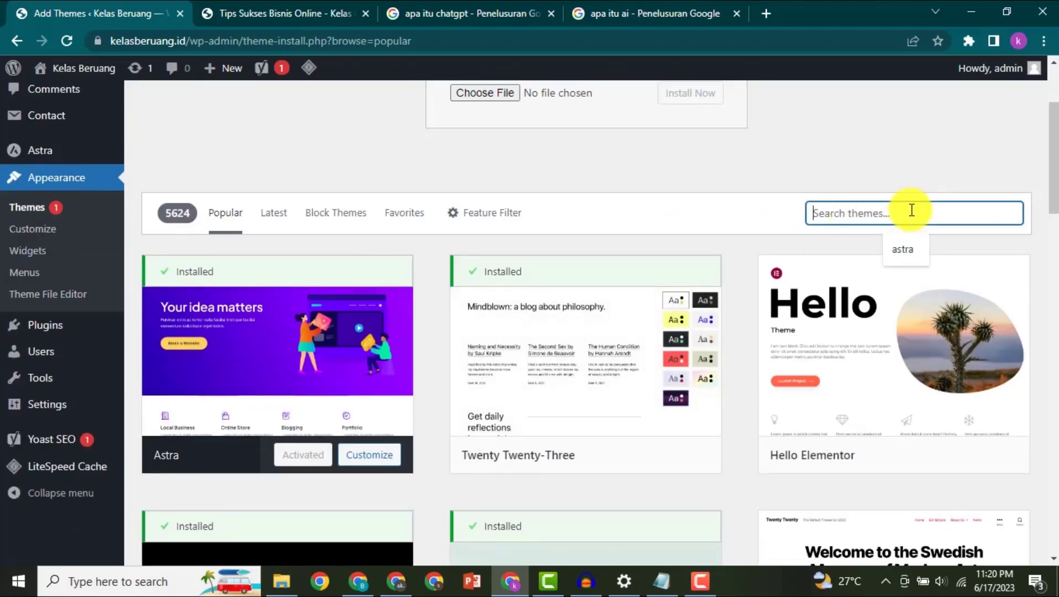
type("astra")
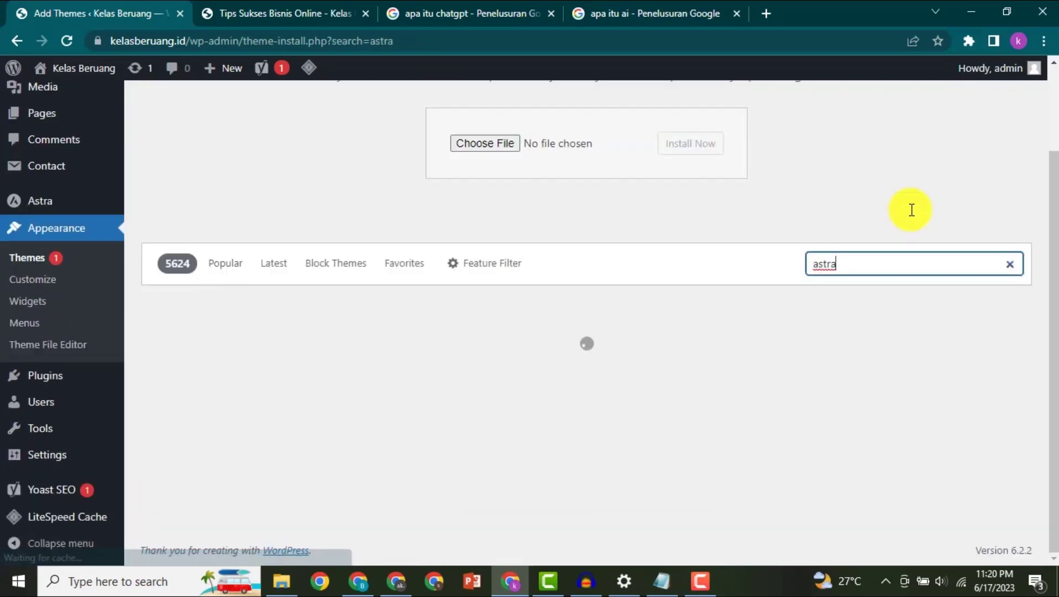
scroll(610, 219, "down", 1)
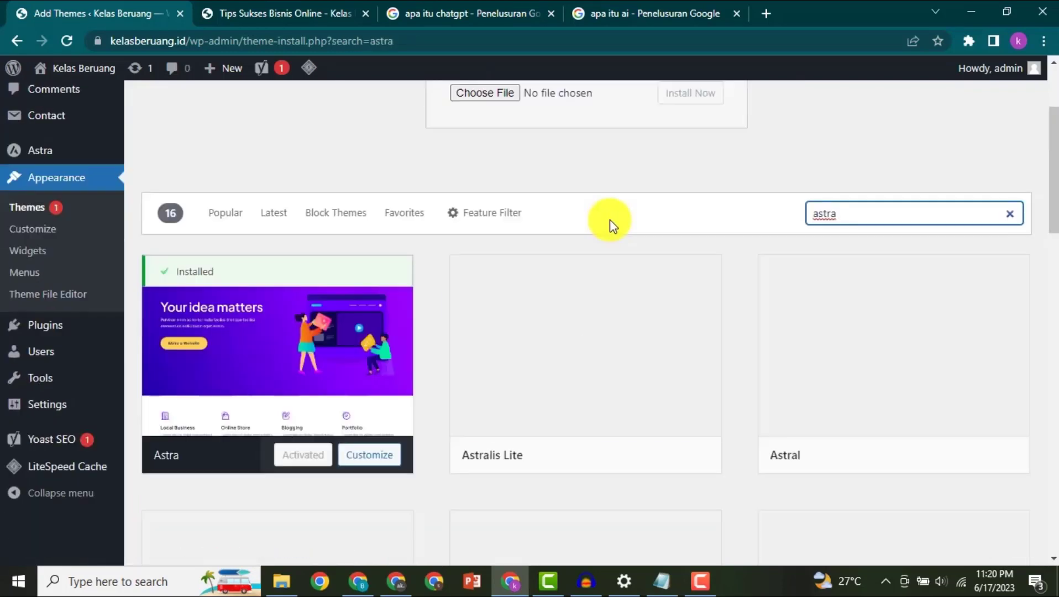
scroll(609, 219, "down", 1)
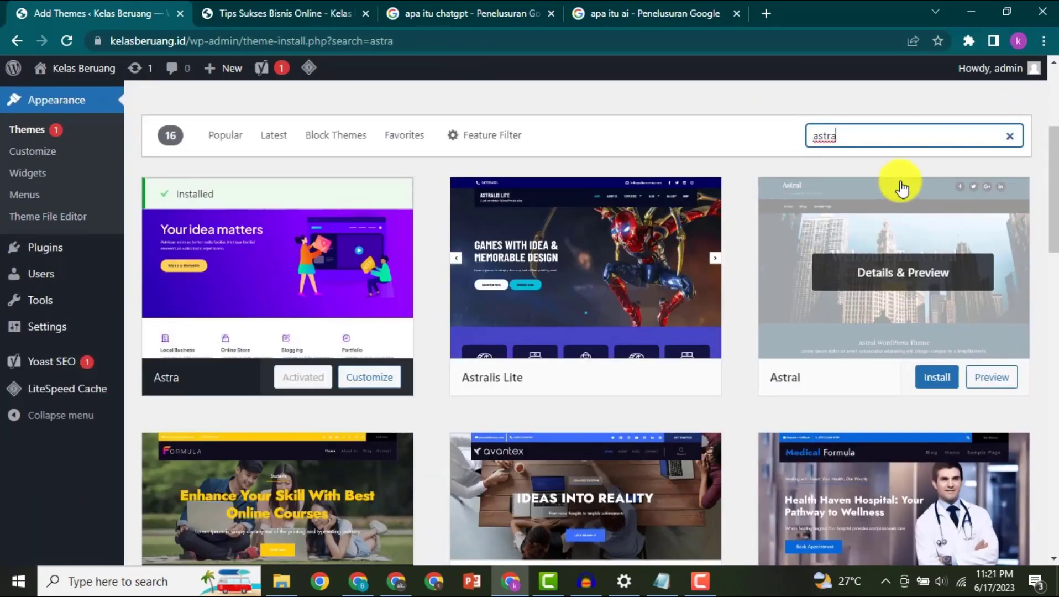
scroll(846, 218, "down", 3)
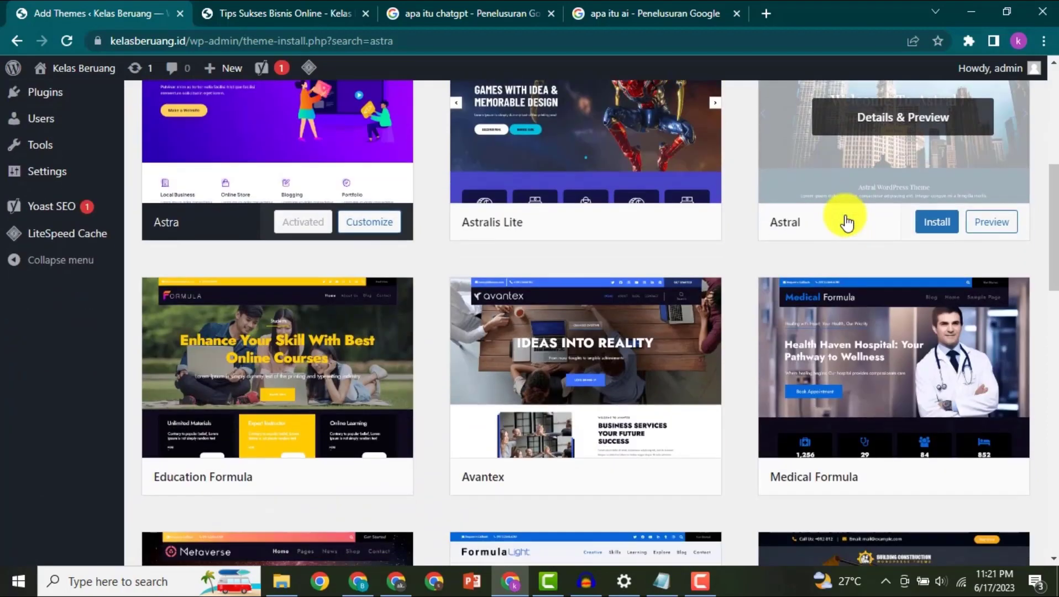
scroll(846, 222, "up", 1)
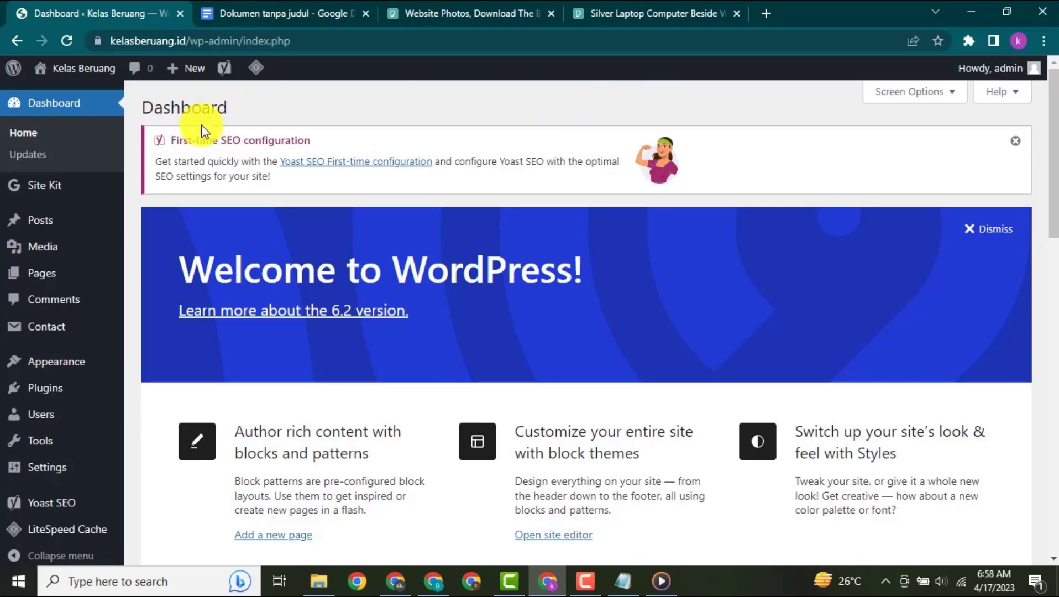
- View the block editor of a new post and return to the list of all posts
left_click(50, 228)
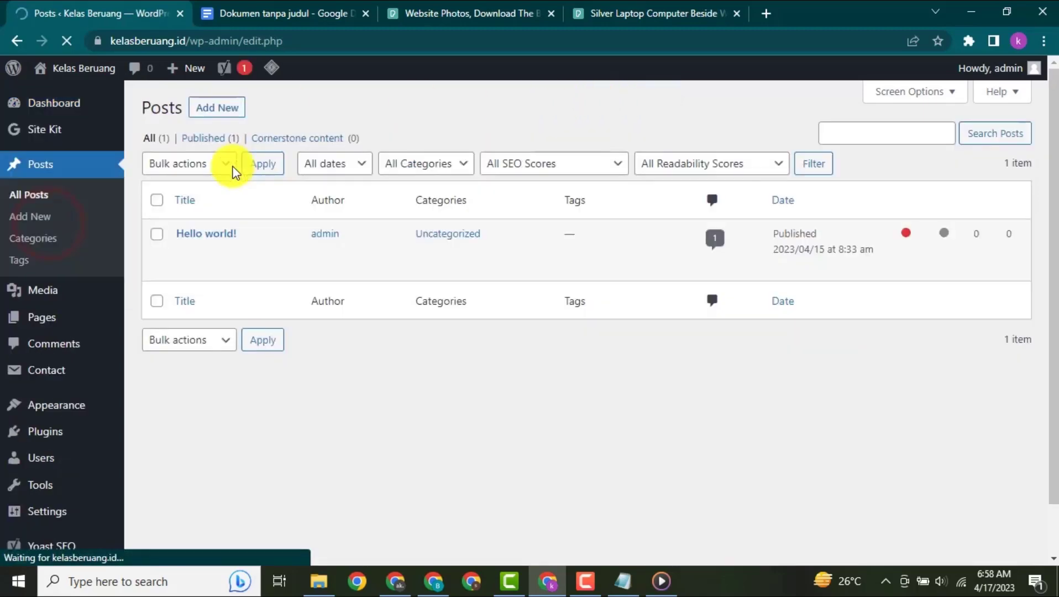
left_click(205, 113)
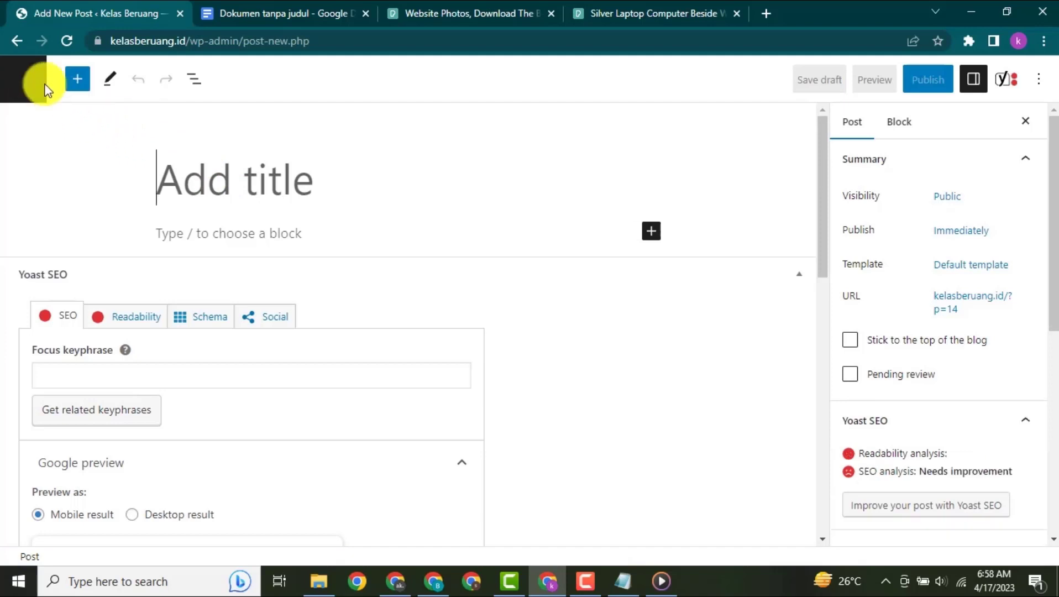
left_click(17, 42)
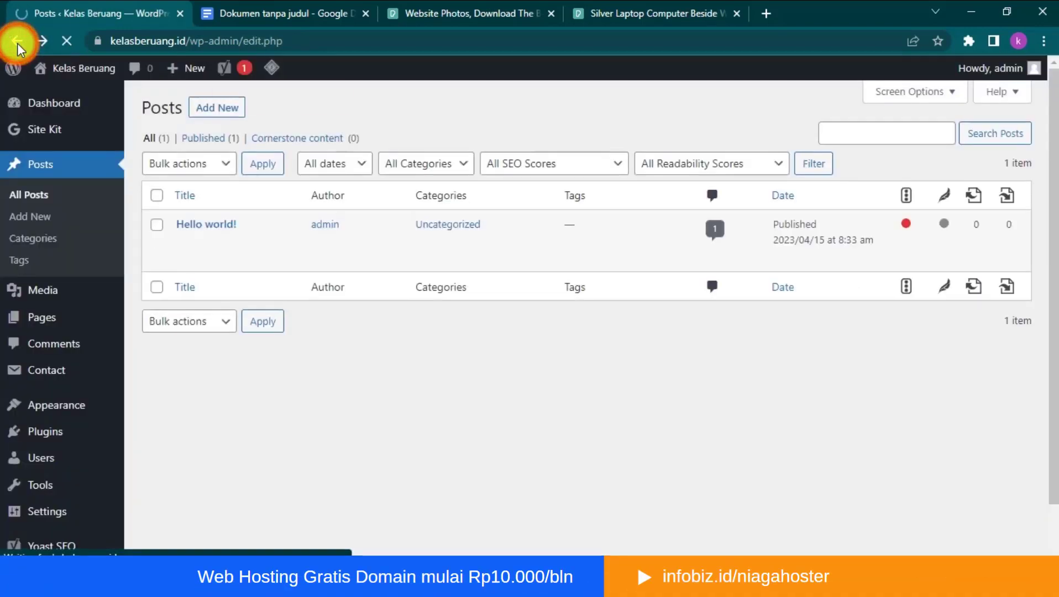
- Find the Classic Editor plugin by searching for "classic editor" among the available plugins, then install and activate it
left_click(48, 431)
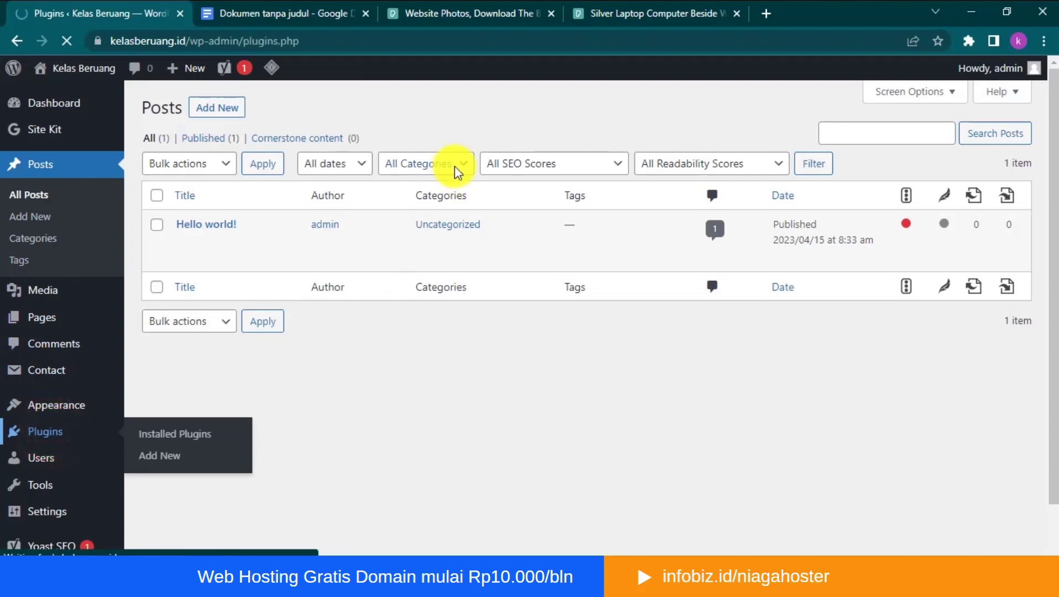
left_click(238, 110)
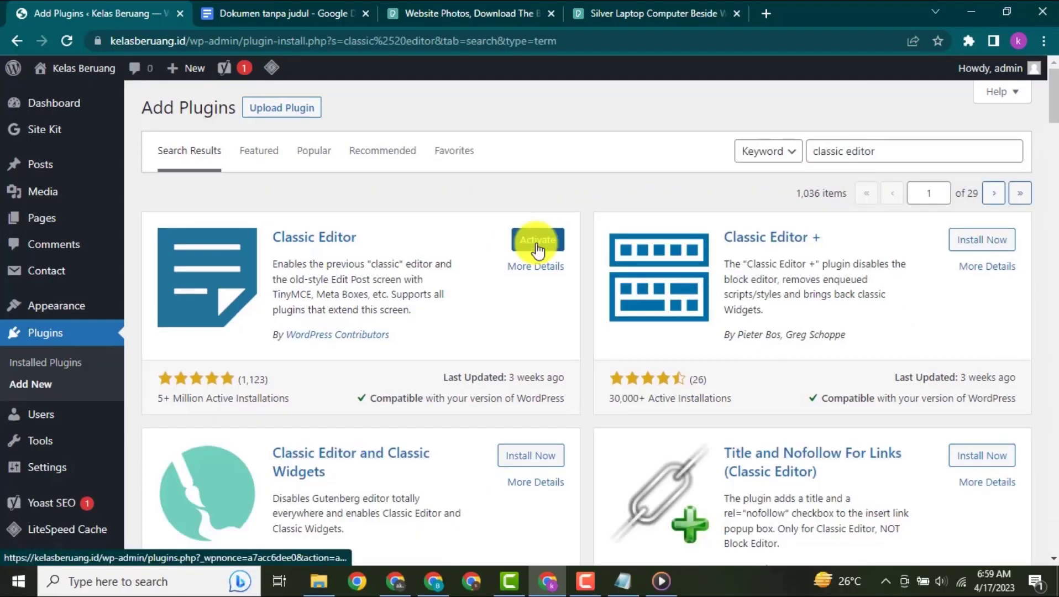
left_click(537, 249)
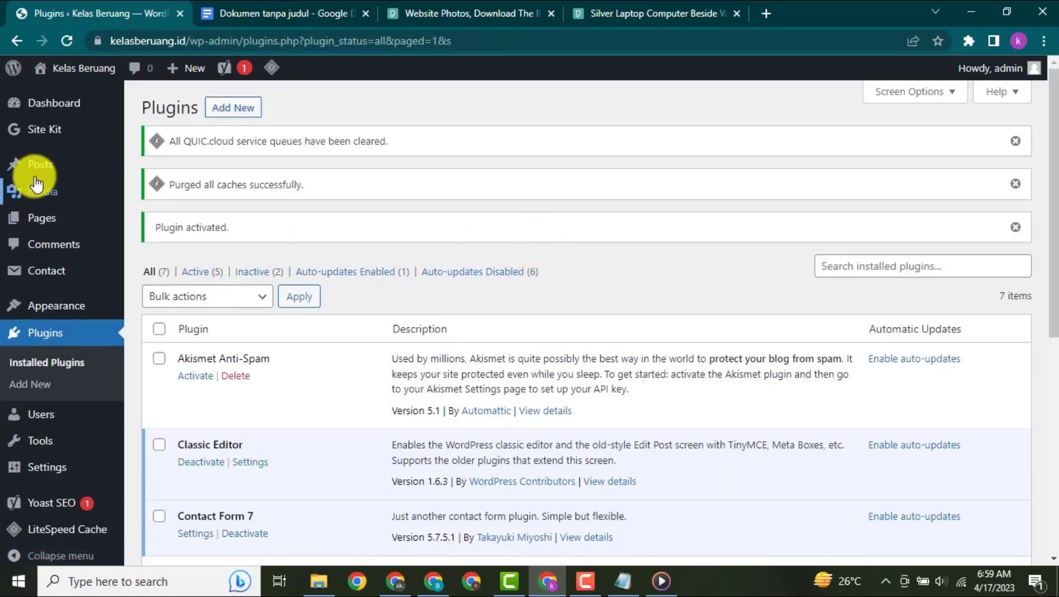
- Start a new post from the list of all posts and look through its classic editor and Yoast SEO fields
mouse_move(49, 176)
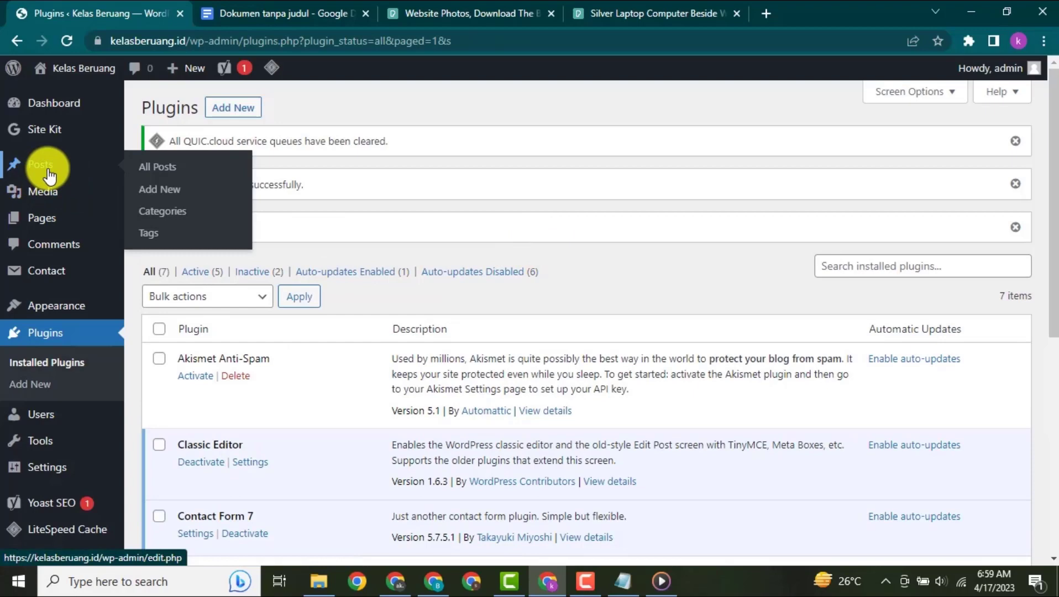
left_click(49, 176)
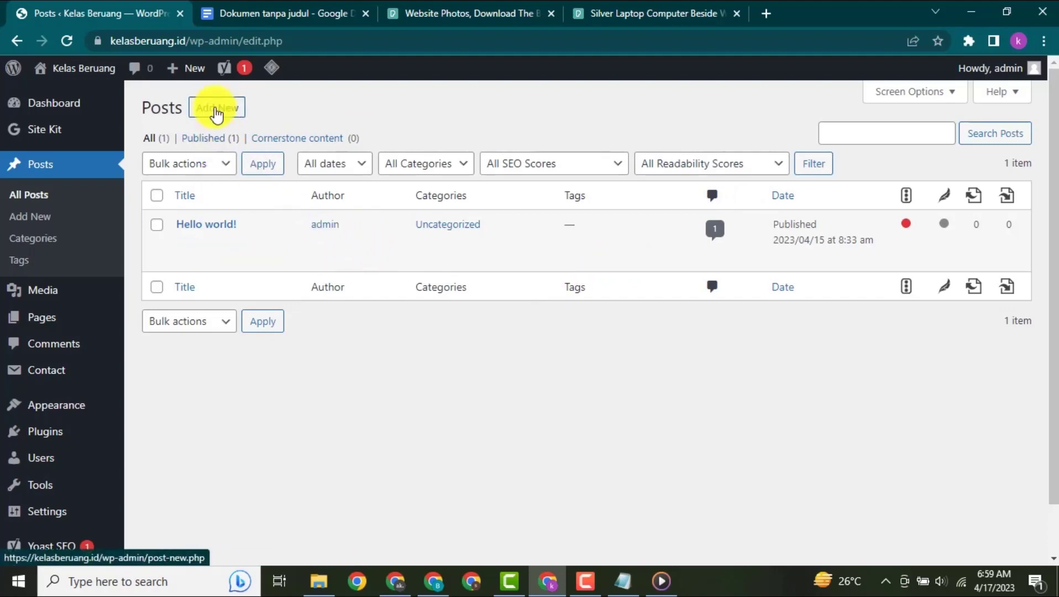
left_click(216, 112)
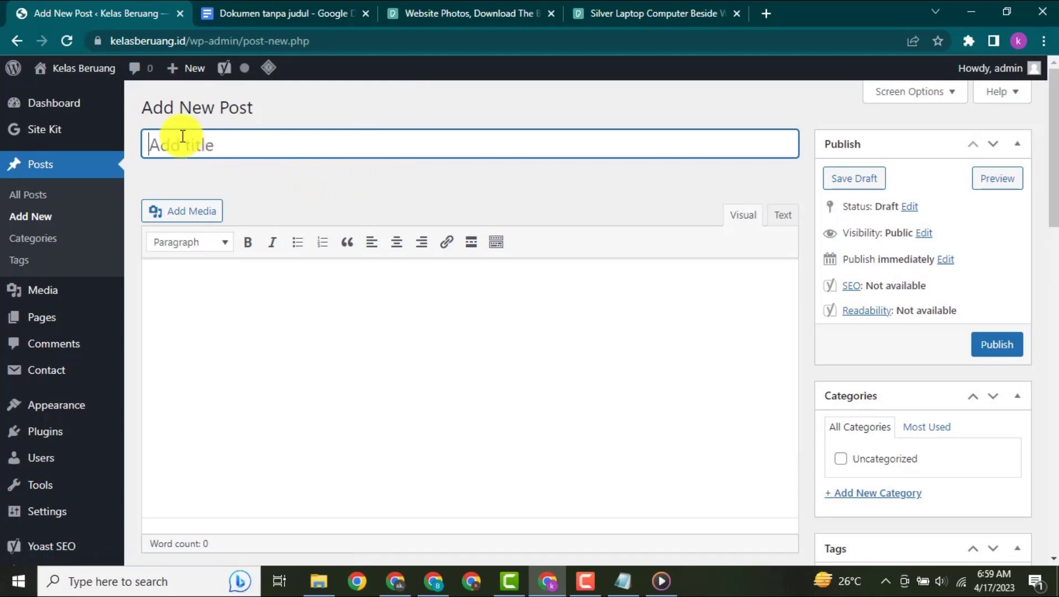
scroll(295, 168, "down", 1)
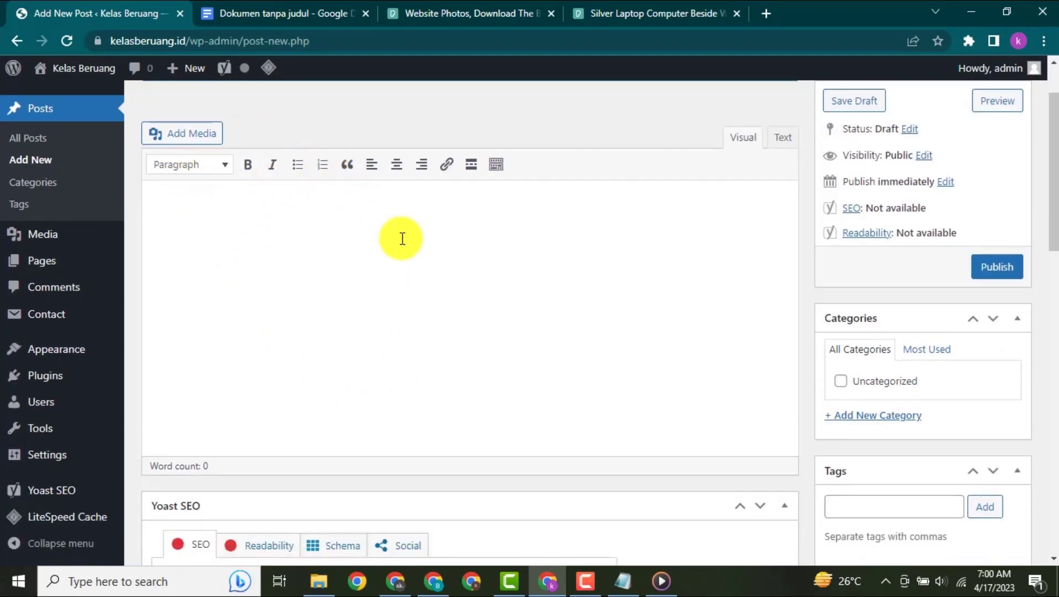
scroll(416, 219, "down", 5)
scroll(417, 219, "down", 2)
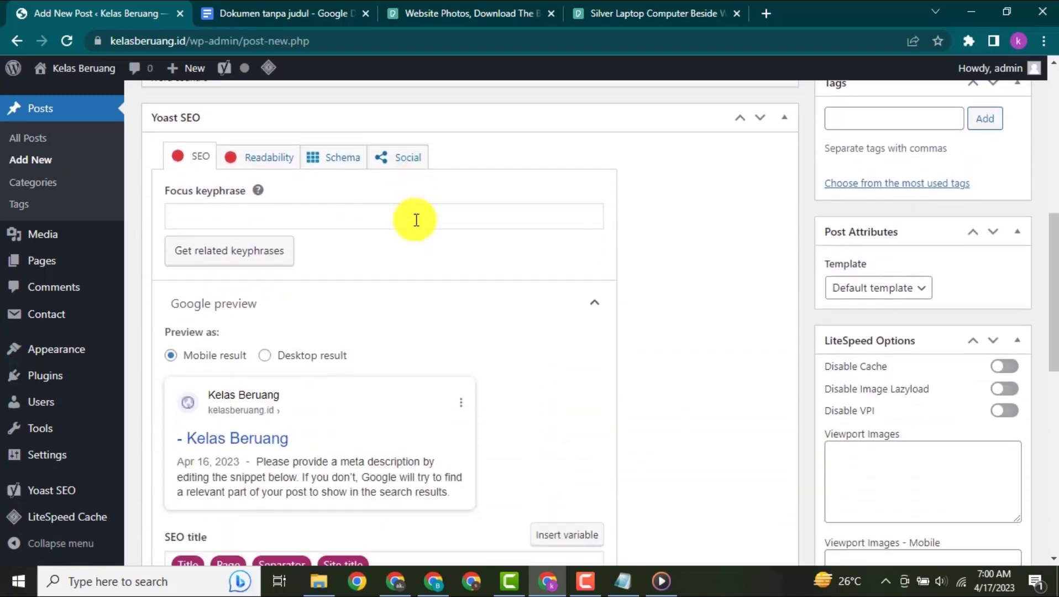
scroll(538, 437, "down", 1)
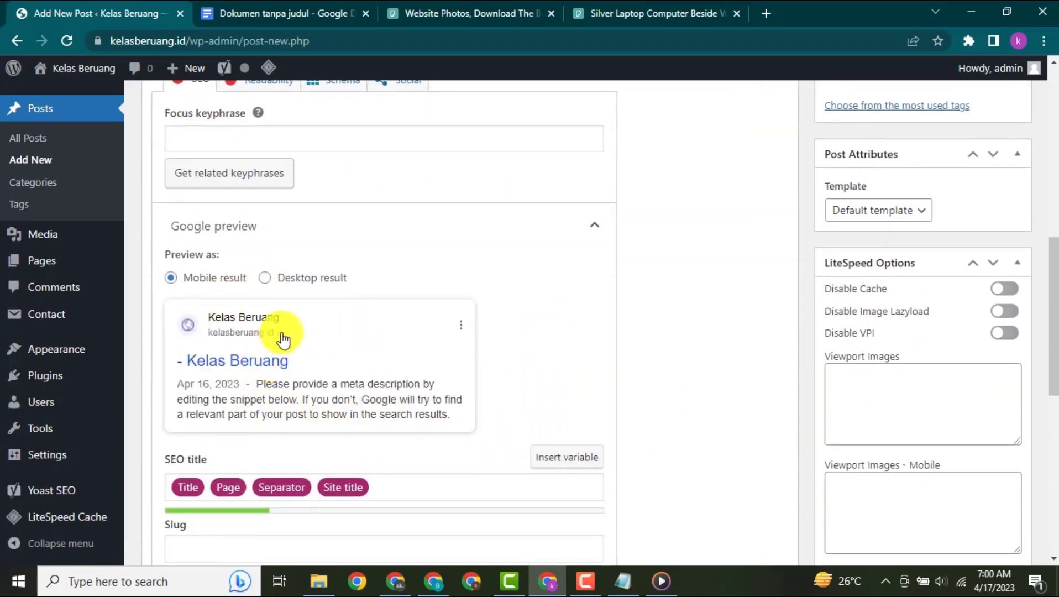
scroll(636, 251, "up", 8)
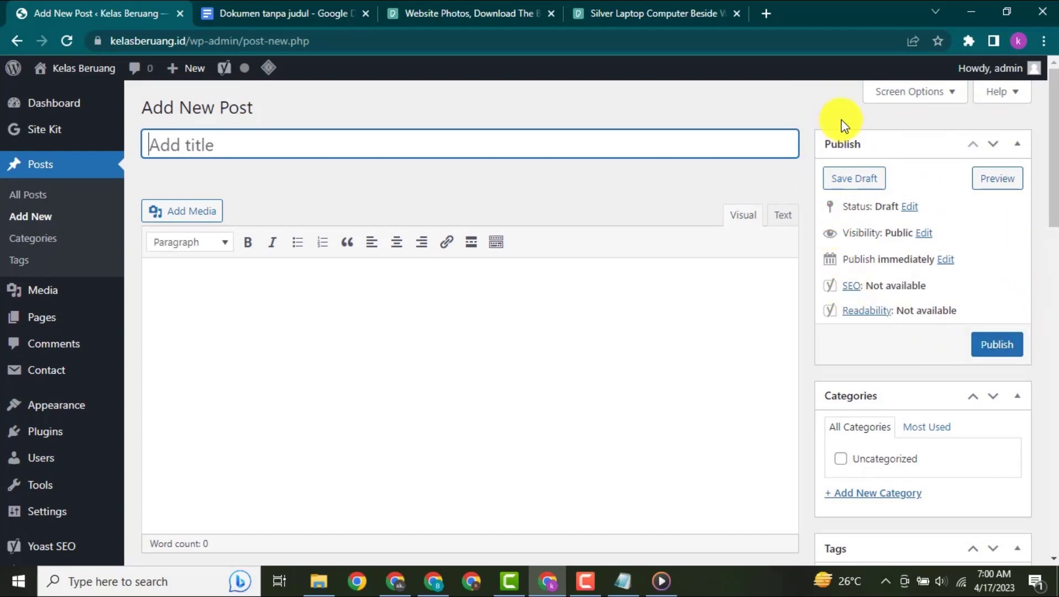
- Open the new post's status and visibility settings and view the available options
scroll(913, 174, "down", 1)
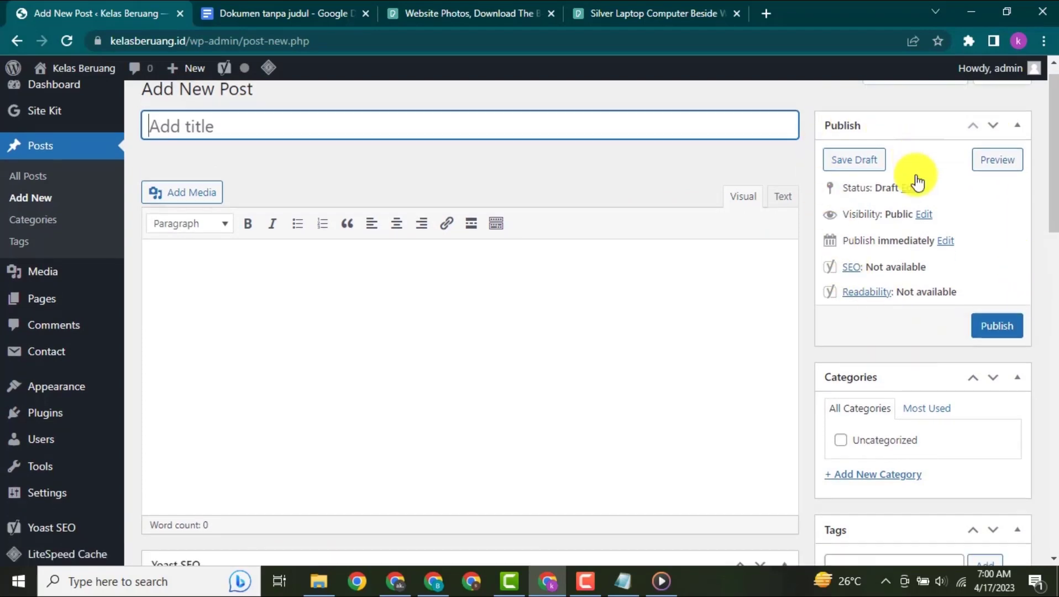
scroll(916, 182, "down", 1)
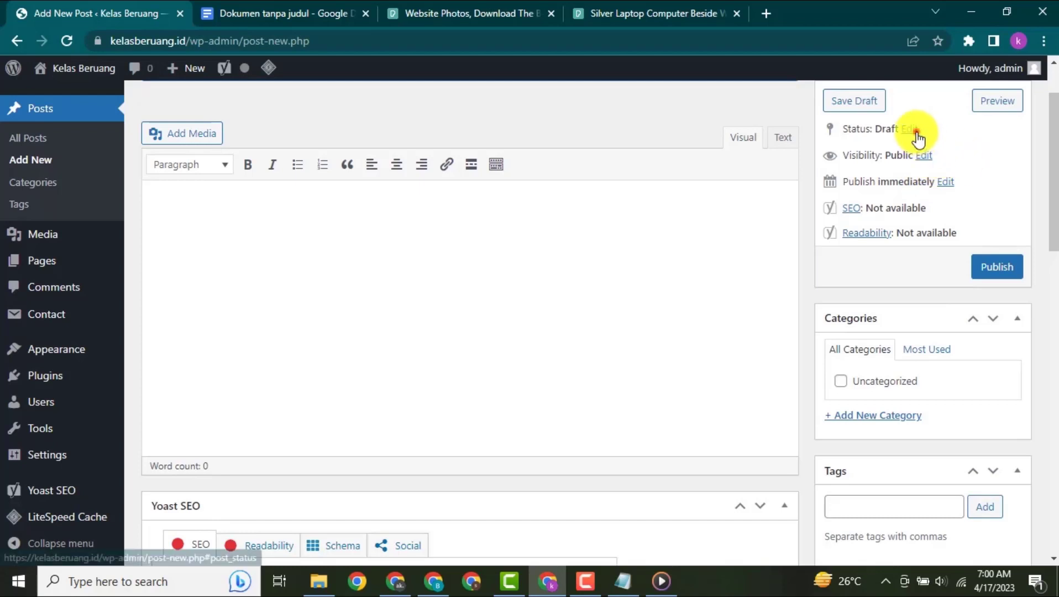
left_click(910, 129)
left_click(915, 152)
left_click(916, 149)
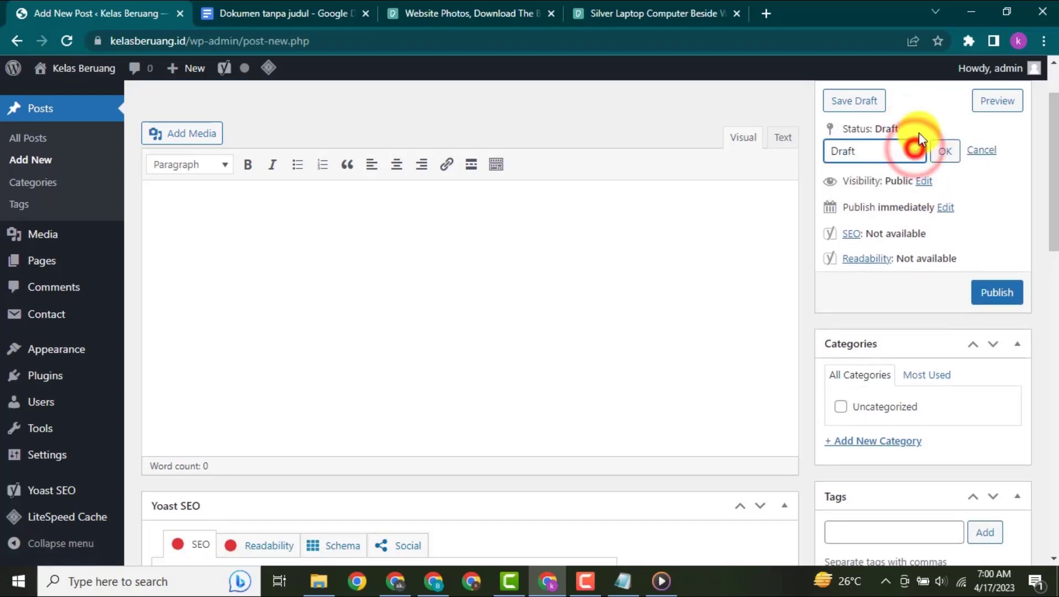
left_click(950, 126)
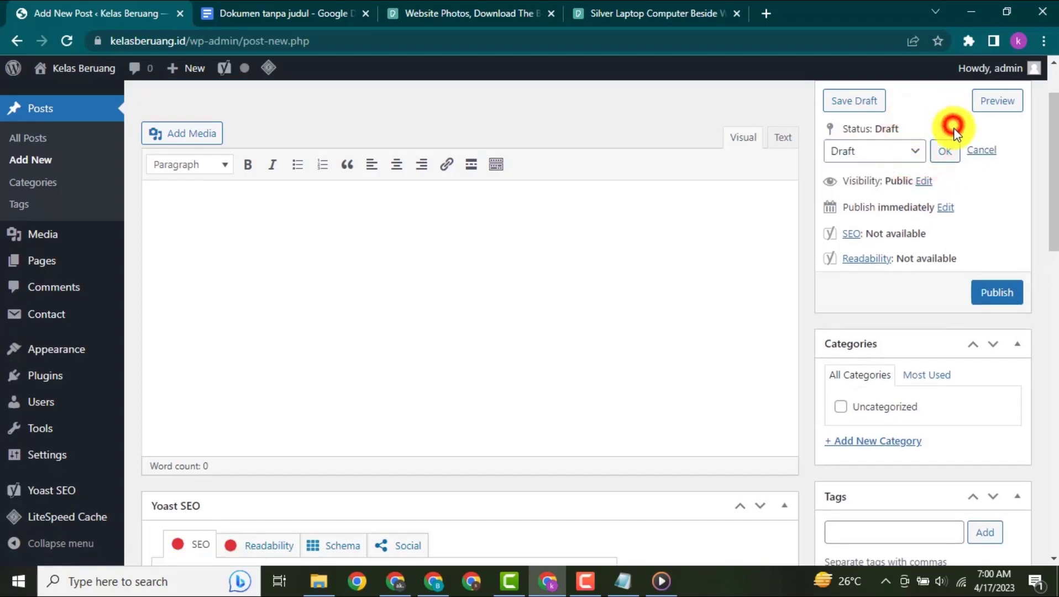
left_click(922, 181)
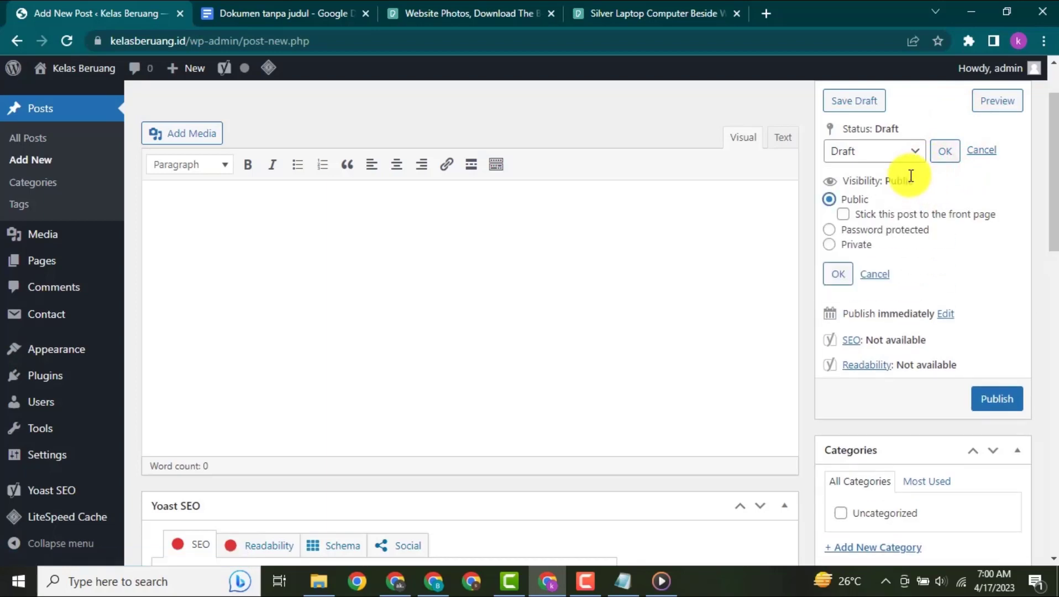
- Examine the new post's visibility, category, tag, template, LiteSpeed and featured image options, and return to the content editor
scroll(917, 190, "down", 5)
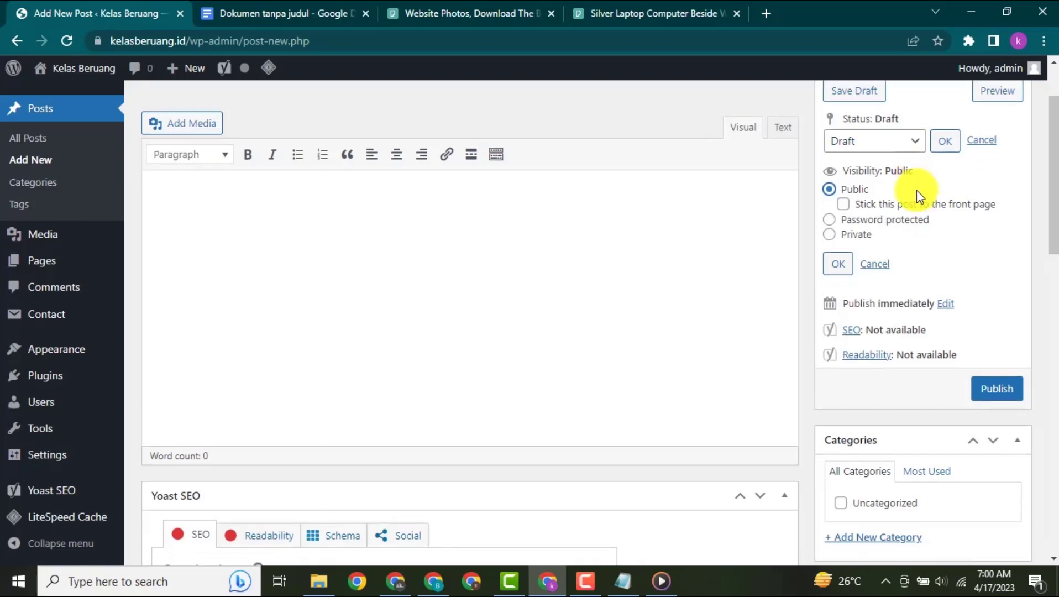
scroll(906, 199, "down", 1)
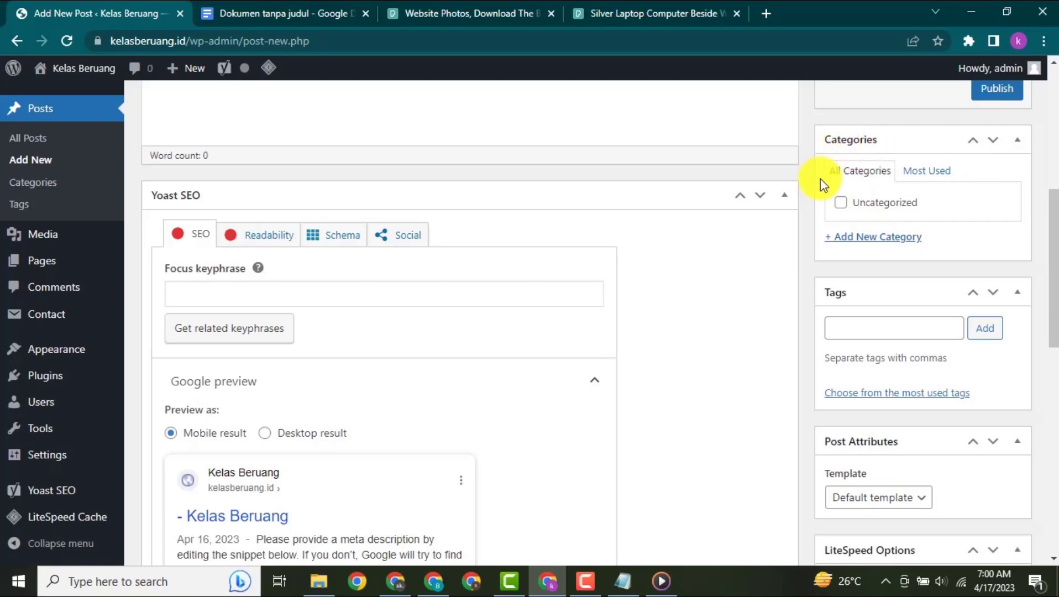
scroll(819, 179, "down", 3)
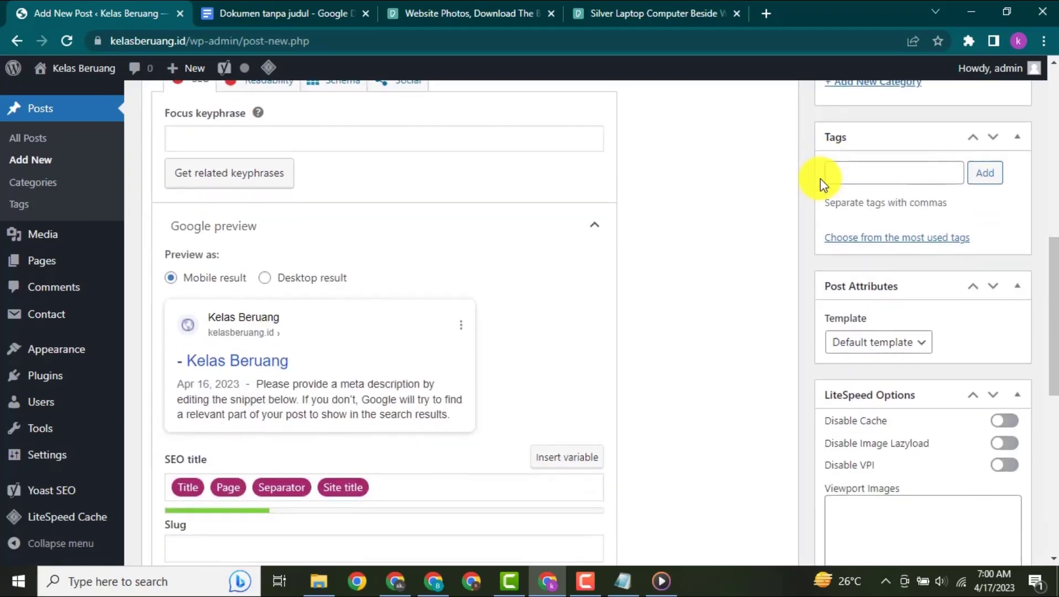
scroll(819, 179, "up", 1)
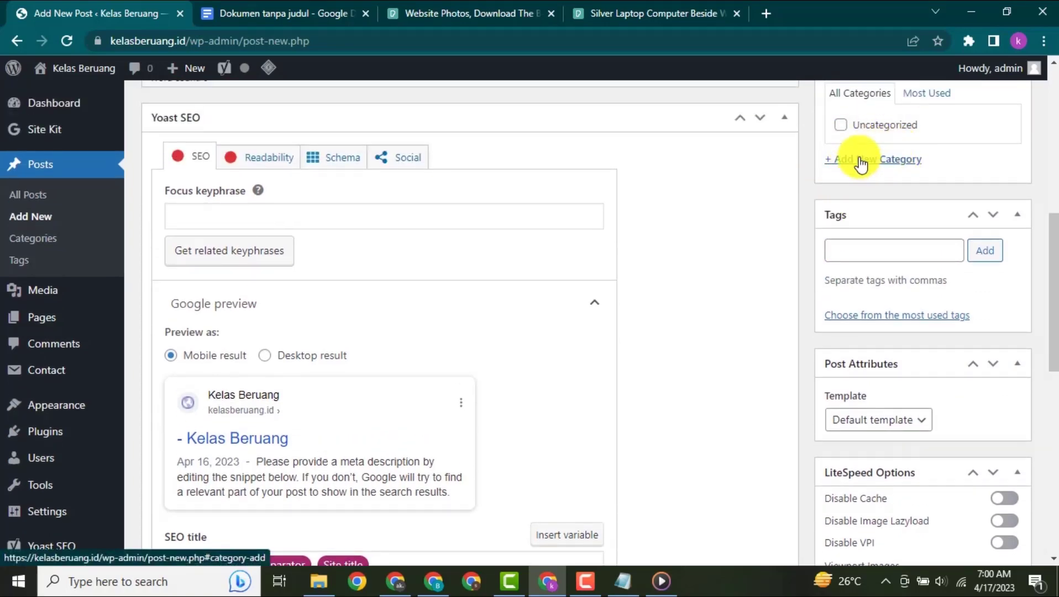
scroll(860, 163, "down", 1)
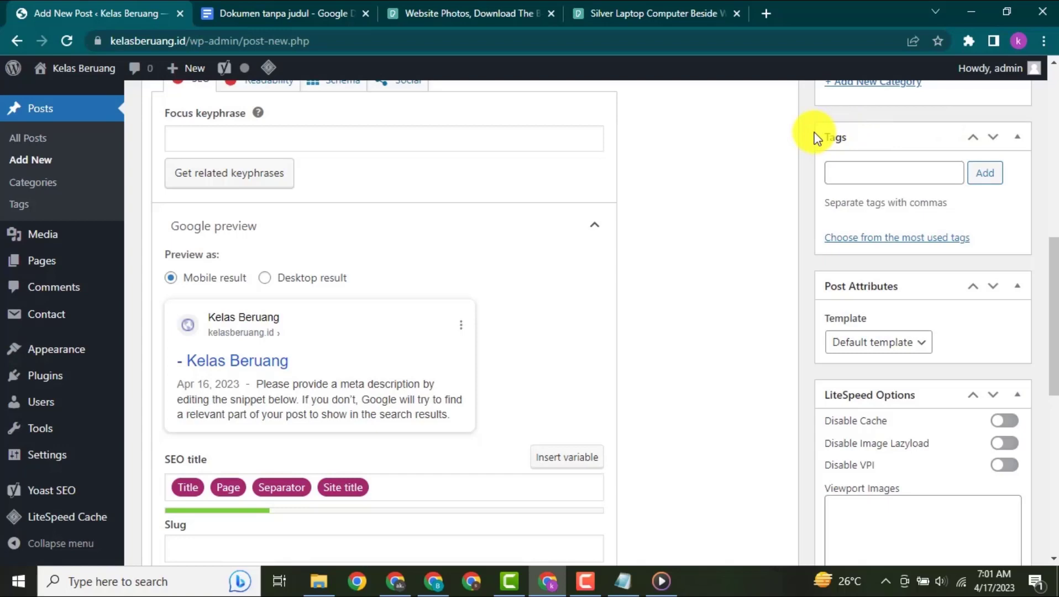
scroll(818, 140, "down", 3)
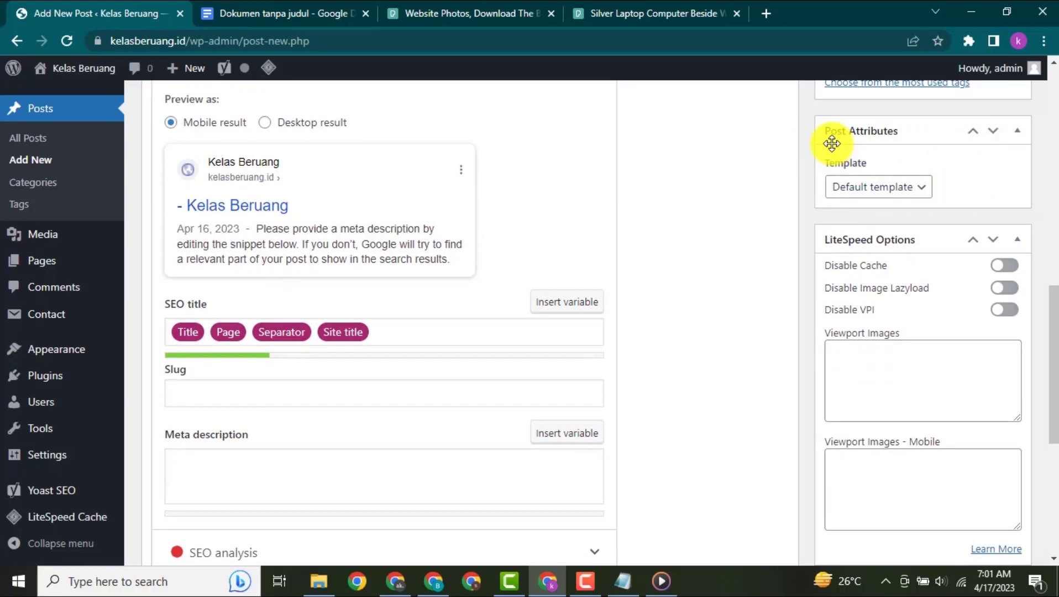
scroll(838, 150, "down", 3)
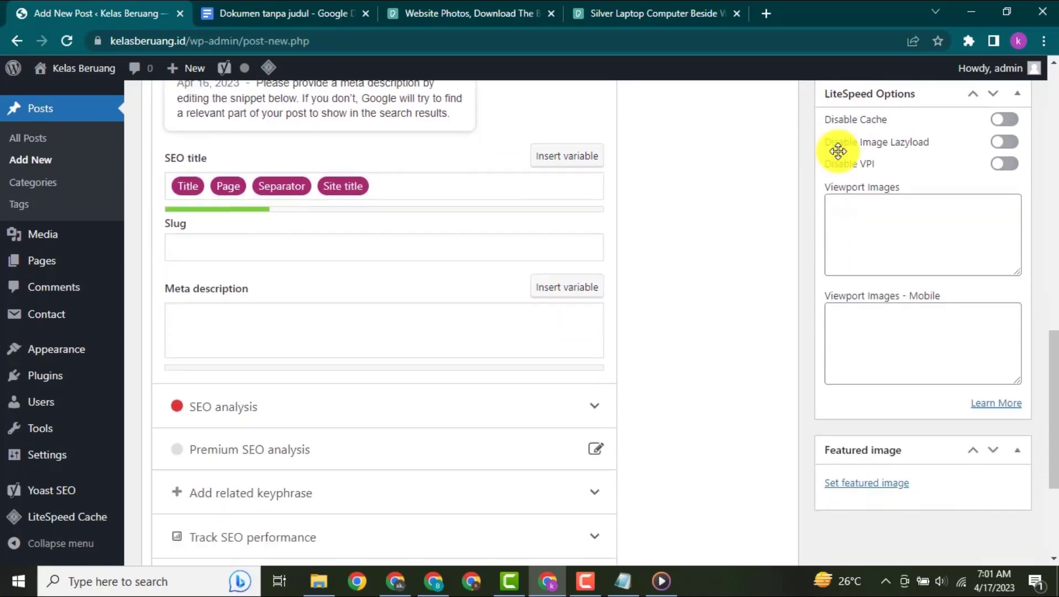
scroll(908, 152, "up", 2)
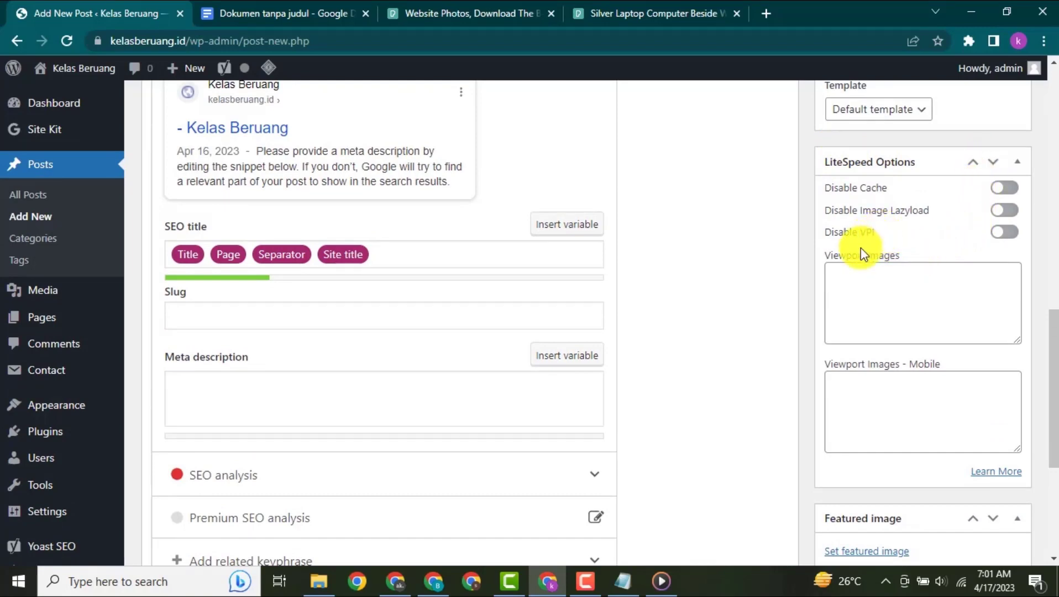
scroll(860, 248, "down", 5)
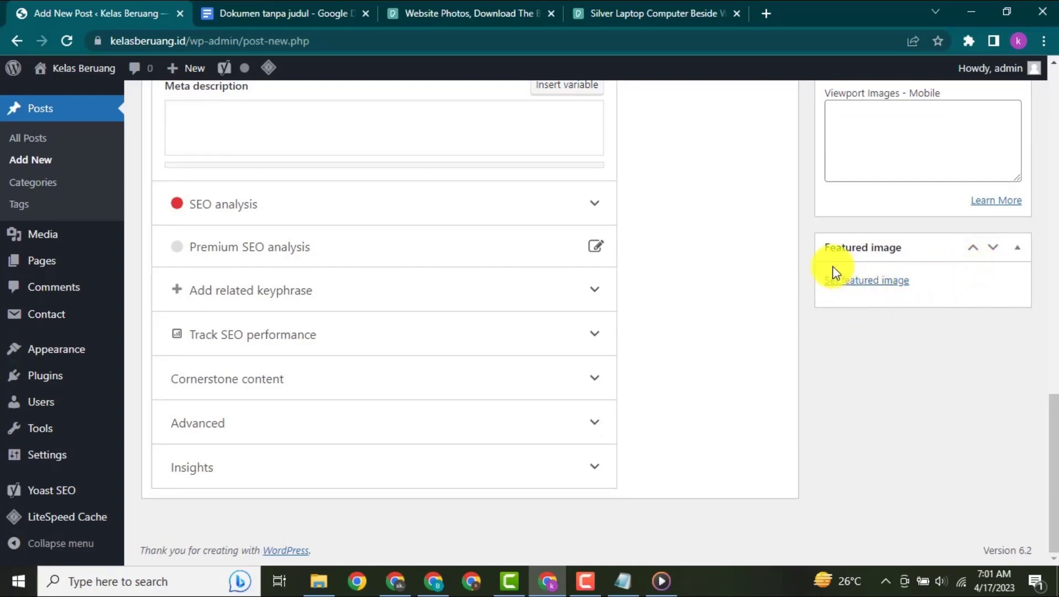
scroll(685, 246, "up", 5)
scroll(685, 246, "up", 10)
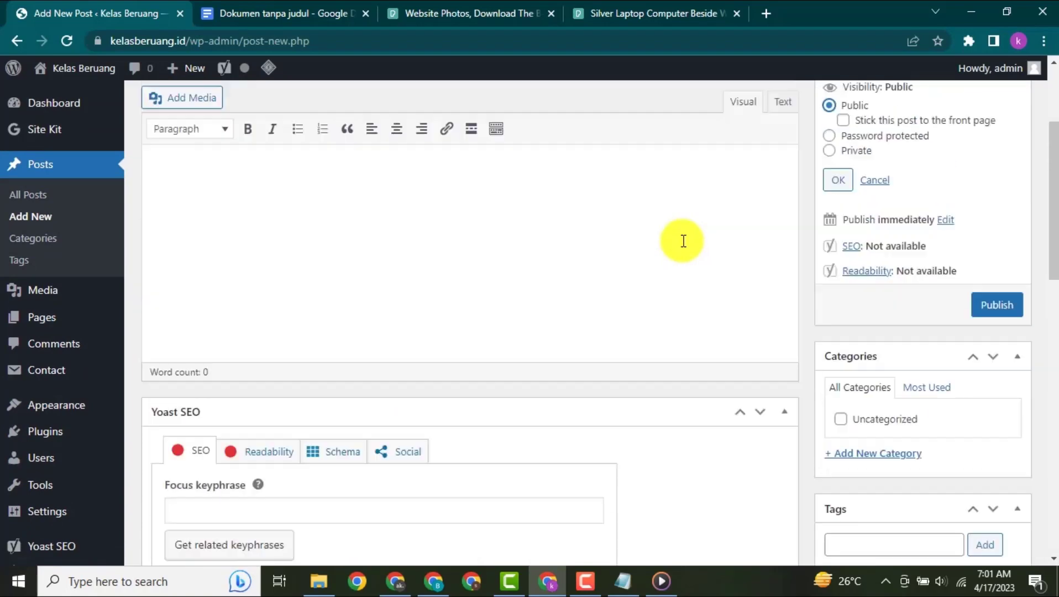
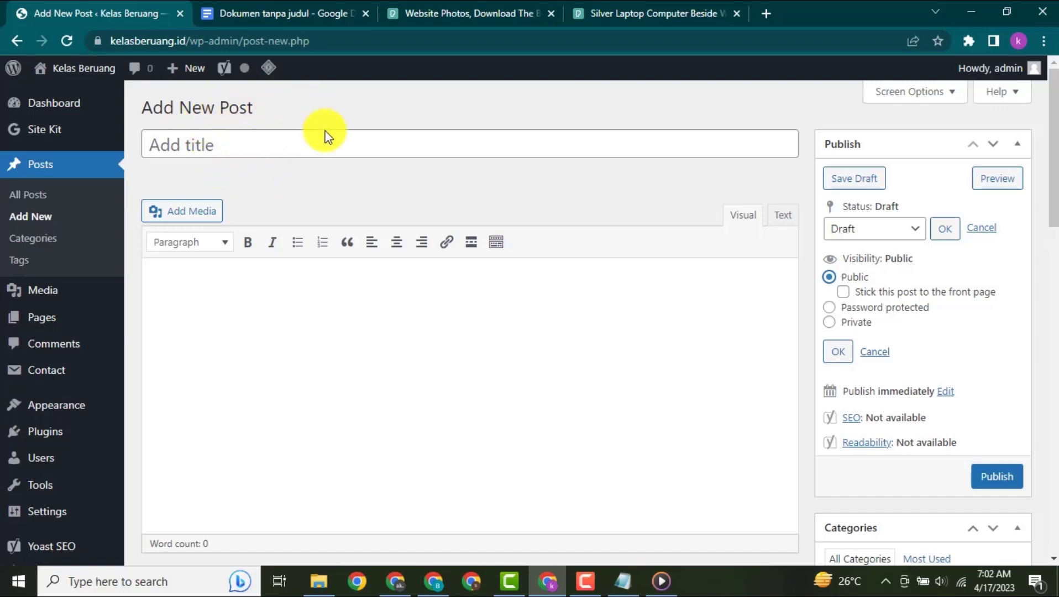
- Enter "Cara cari uang lewat website" as the title of the new post
left_click(300, 8)
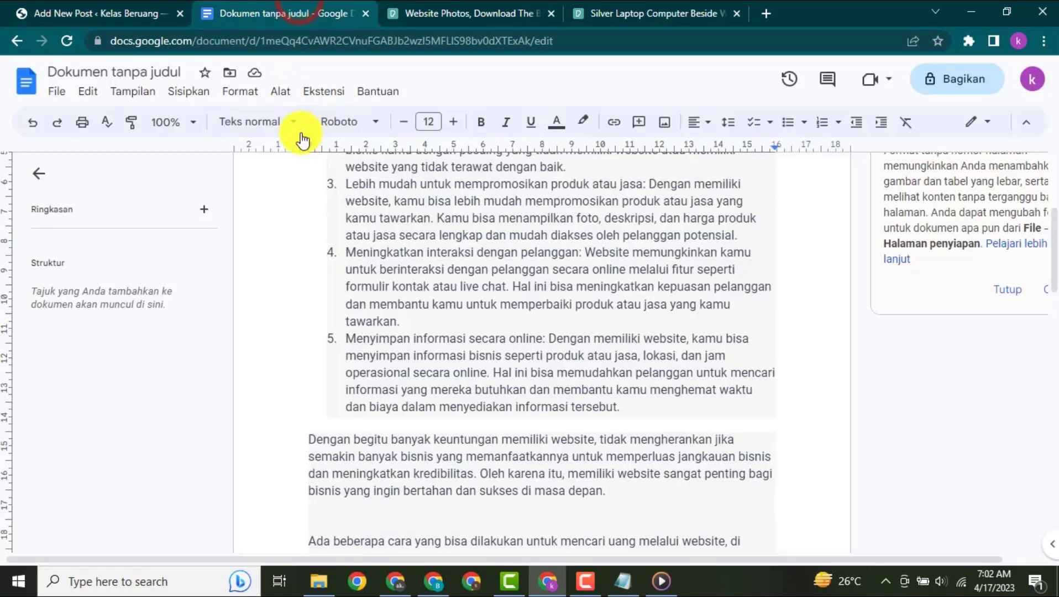
scroll(414, 194, "up", 5)
key("ctrl+shift+Tab")
type("C")
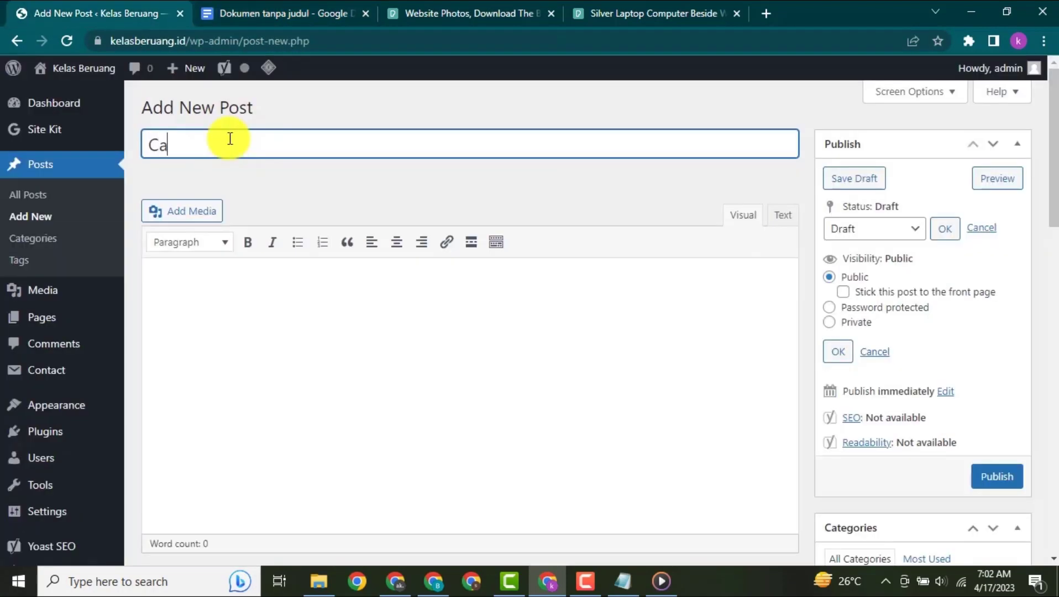
type("ara cari uang lewat website")
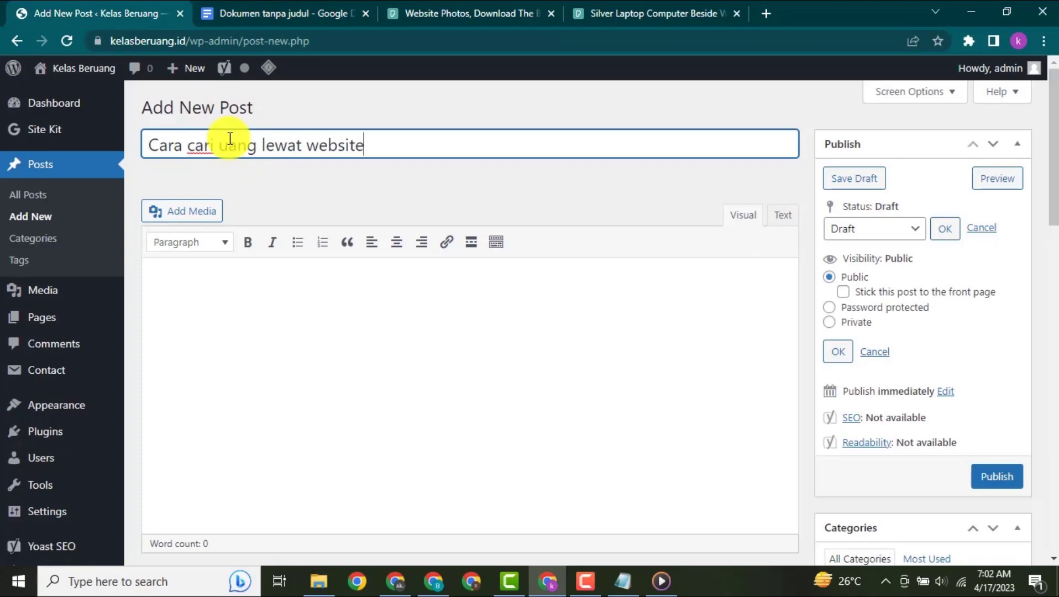
- Copy the intro sentence and five reasons for having a website from the Google Docs document into the post content
left_click(278, 16)
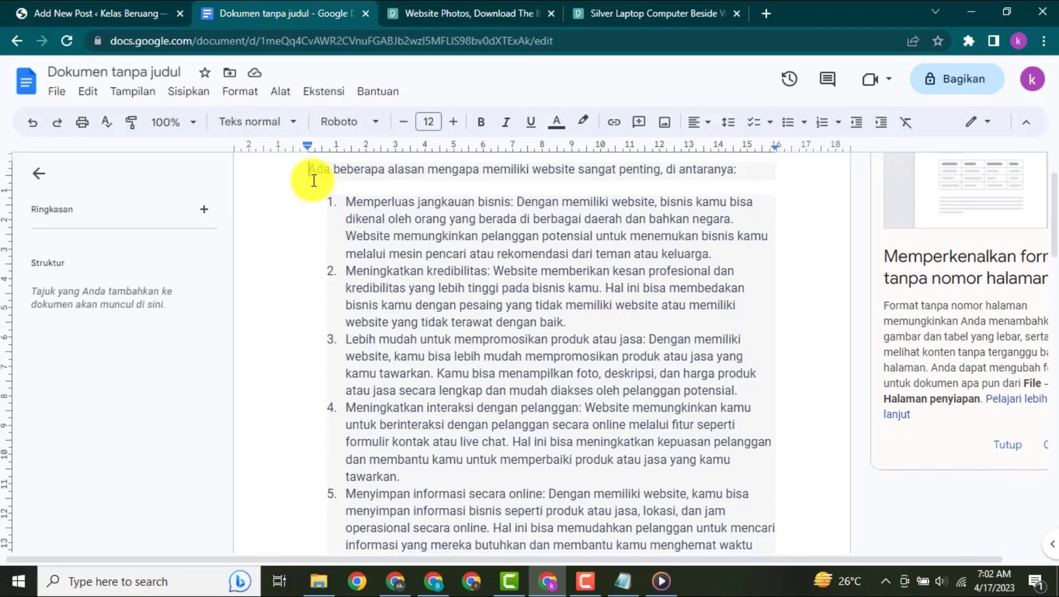
left_click_drag(307, 168, 656, 460)
key("ctrl+c")
left_click(134, 9)
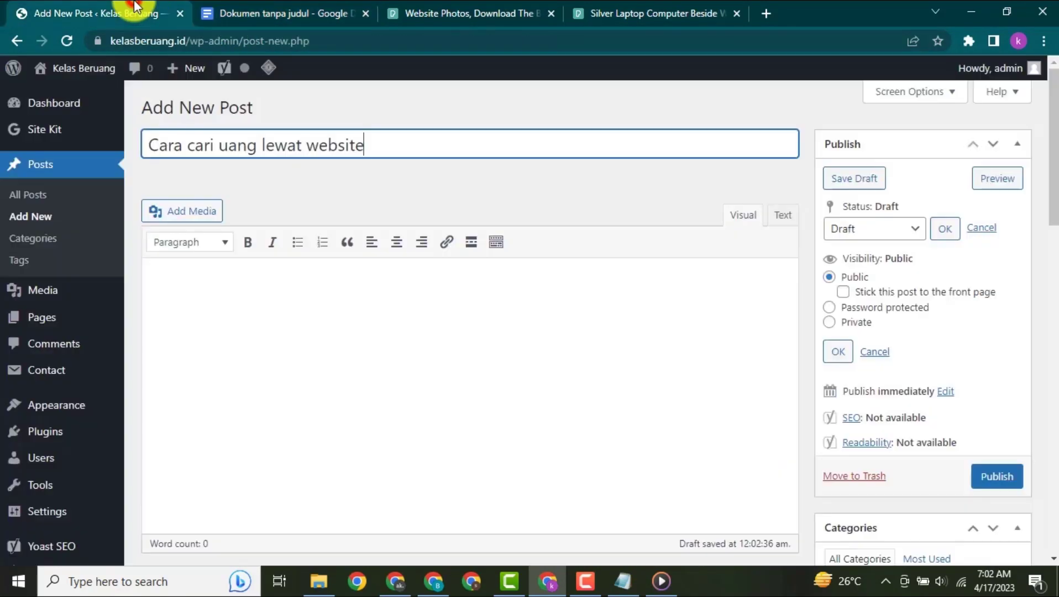
left_click(229, 298)
key("ctrl+v")
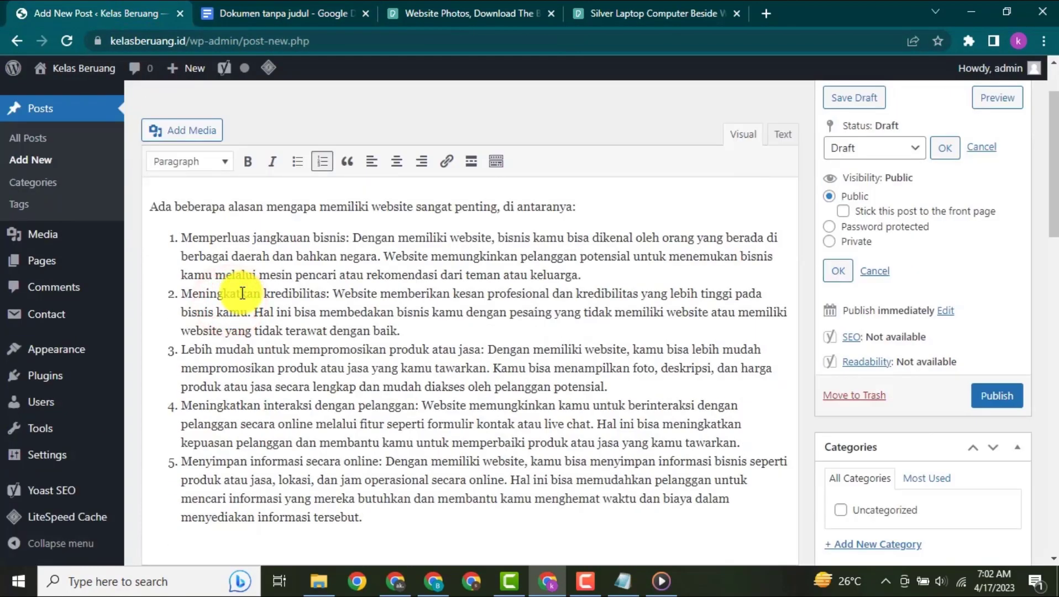
- Copy the rest of the Google Docs text, through the closing "Namun, perlu diingat" paragraph, and paste it below the post's first list
left_click(284, 13)
left_click_drag(308, 265, 559, 496)
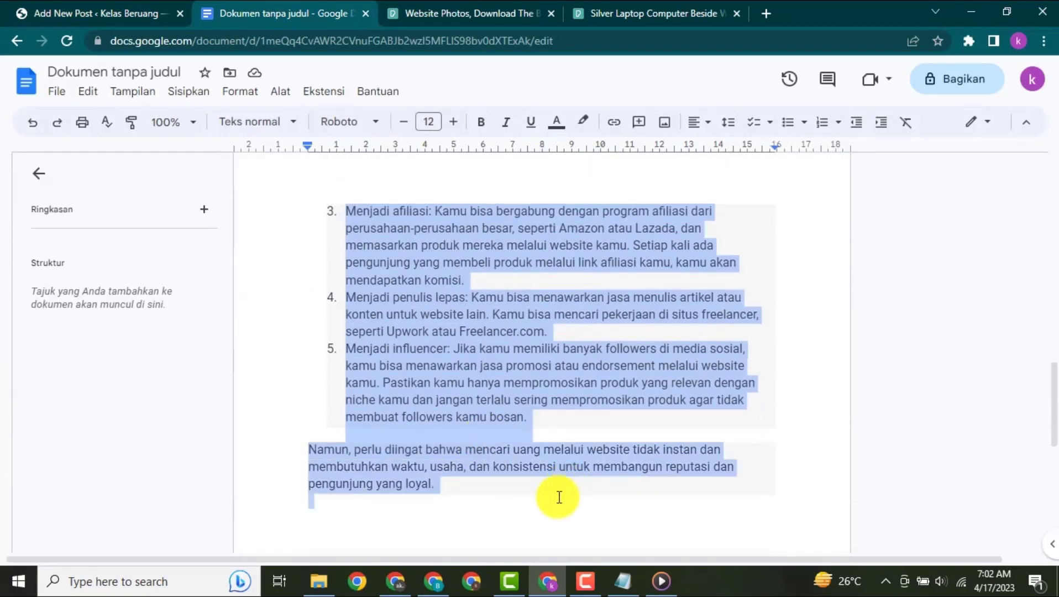
left_click(71, 14)
left_click(230, 321)
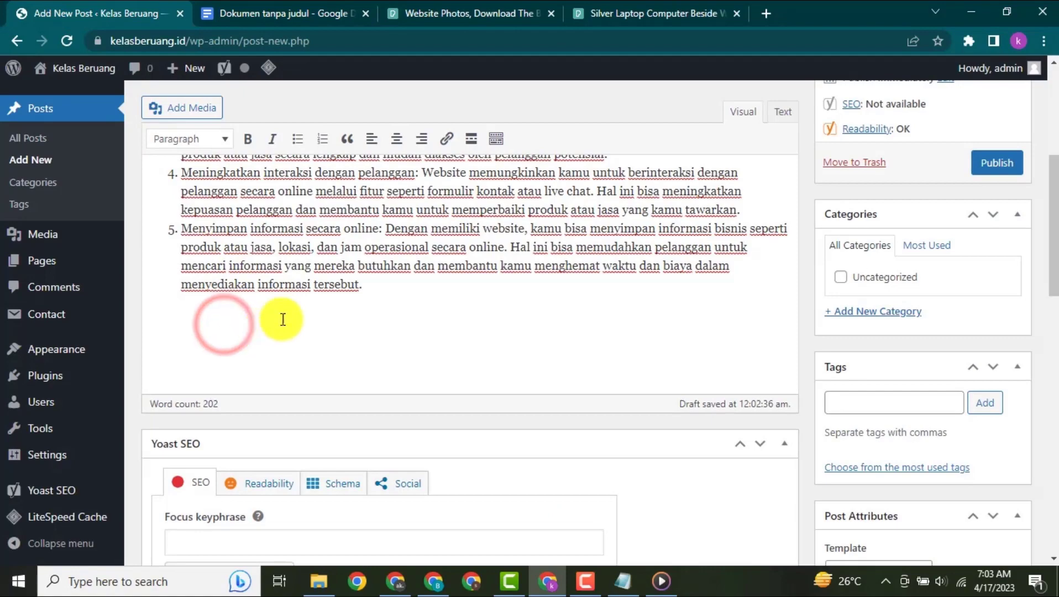
key("ctrl+v")
scroll(414, 390, "up", 10)
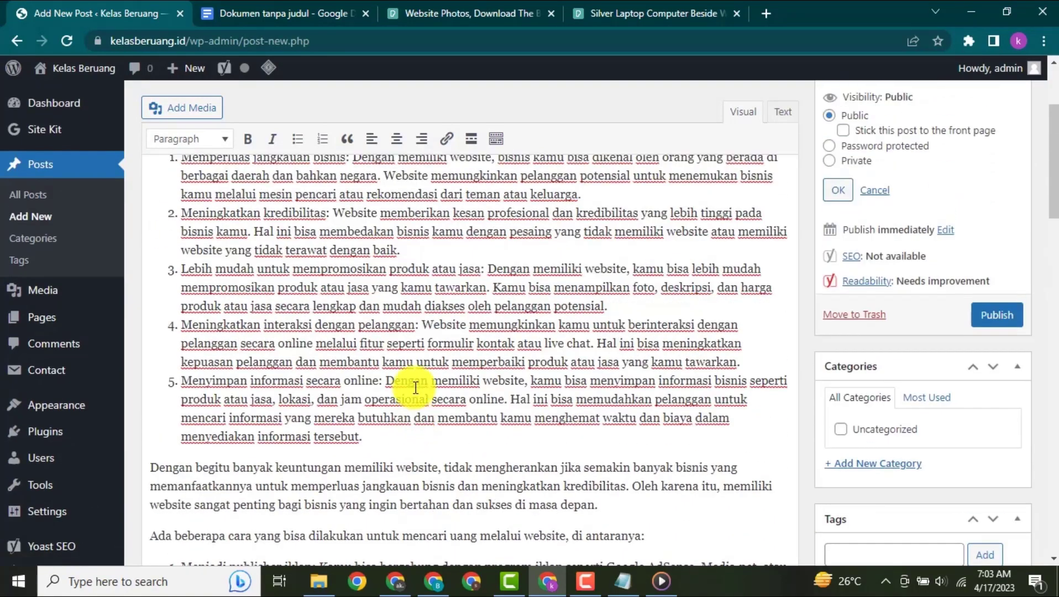
- Replace the post's opening sentence with the Notepad line beginning "Hai , disini saya ingin share bagaimana cara mendapatkan uang lewat website"
left_click(629, 586)
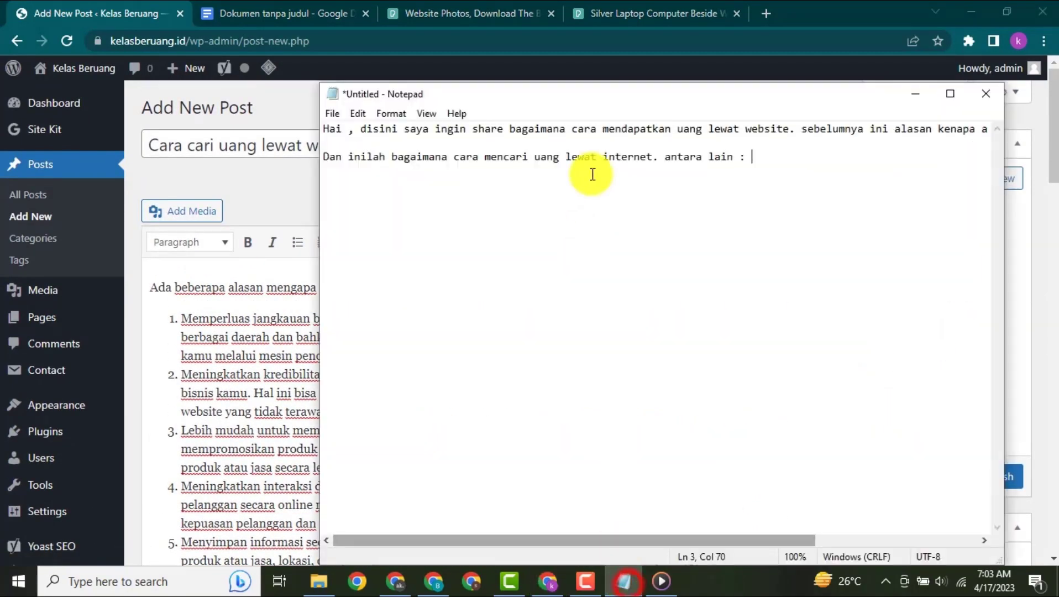
left_click(325, 130)
key("shift+End")
key("ctrl+c")
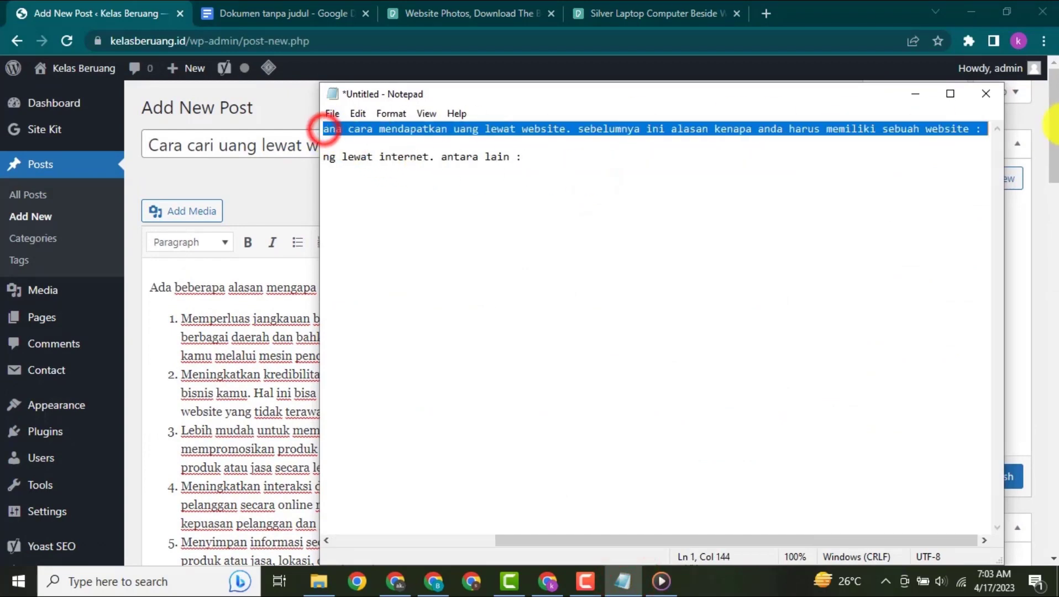
left_click(226, 302)
left_click_drag(150, 287, 615, 281)
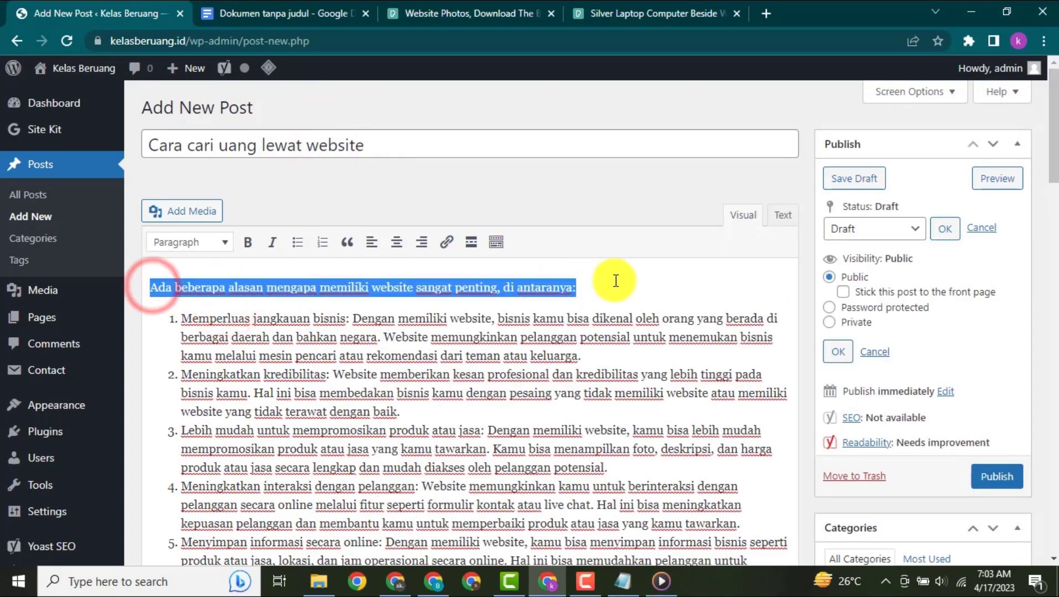
key("ctrl+v")
scroll(396, 399, "down", 2)
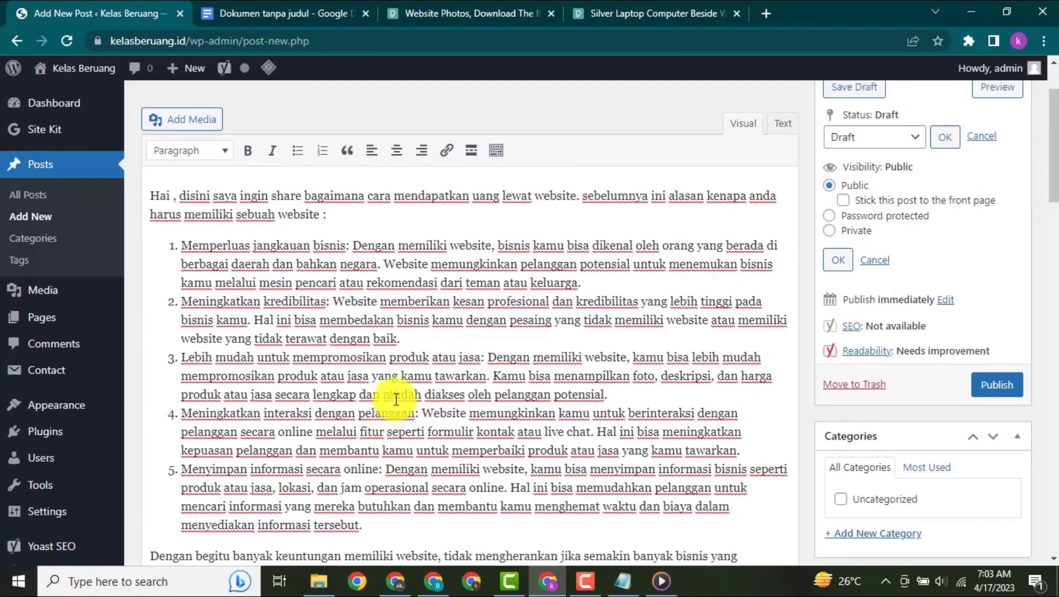
- Replace the sentence introducing the second list with Notepad's line "Dan inilah bagaimana cara mencari uang lewat internet. antara lain :"
scroll(397, 399, "up", 2)
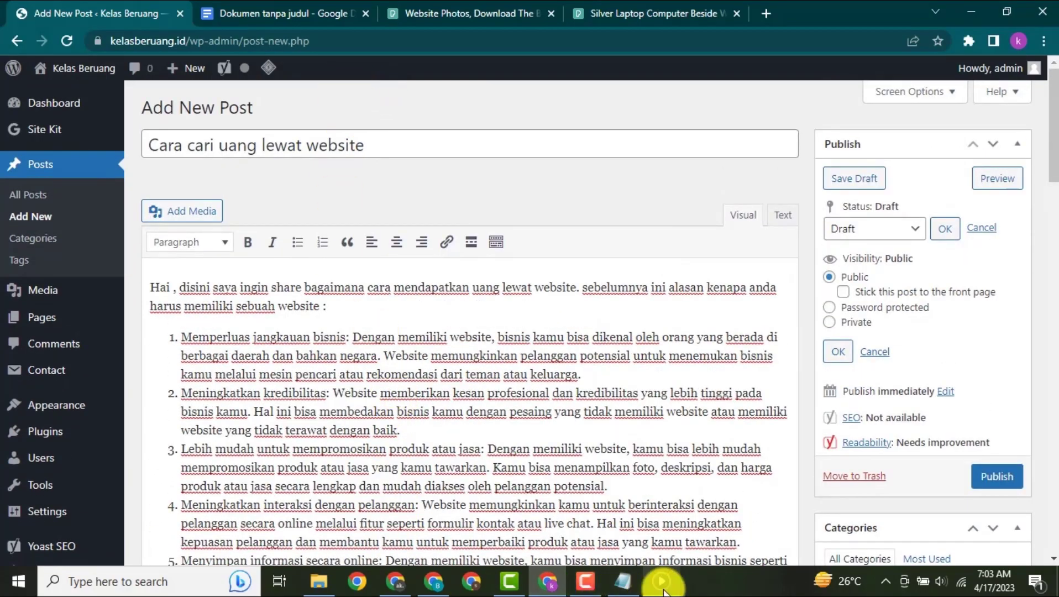
scroll(331, 347, "down", 10)
left_click(336, 355)
scroll(331, 348, "up", 10)
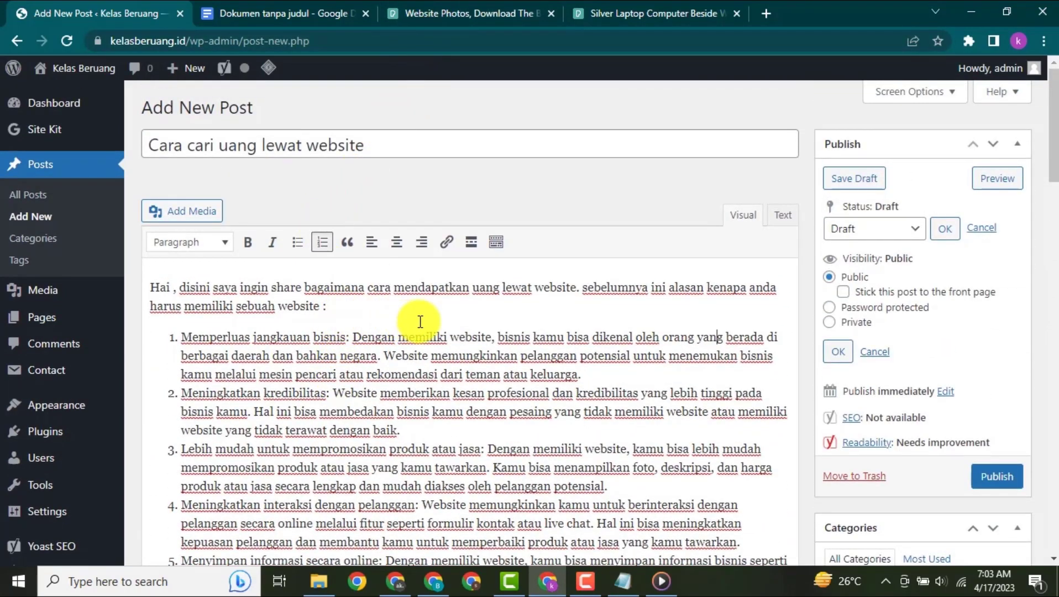
- Look through the free website photos on Pexels and view the page of the silver laptop photo
left_click(423, 17)
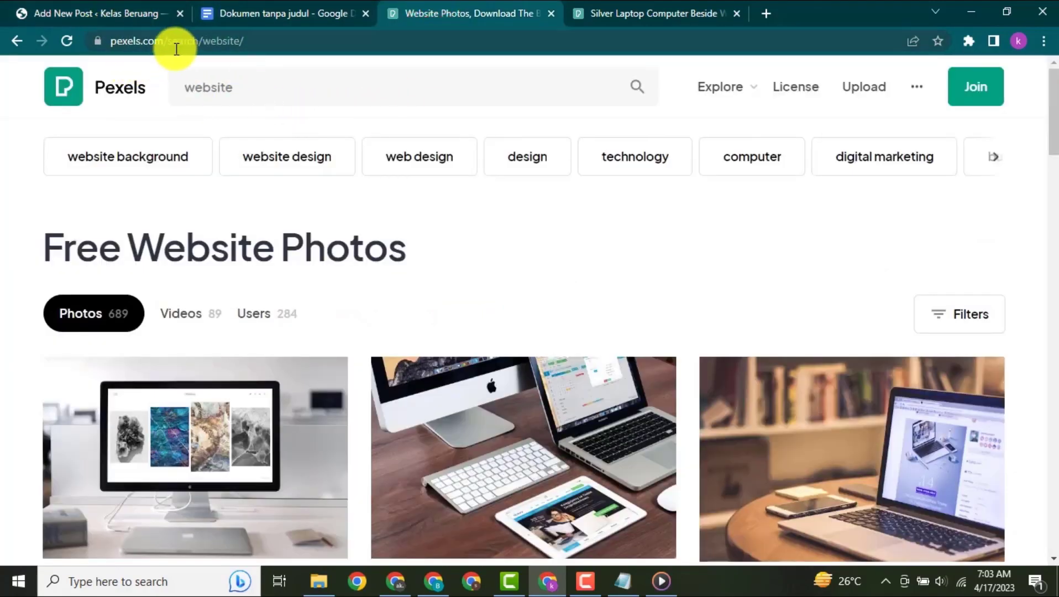
scroll(278, 170, "down", 3)
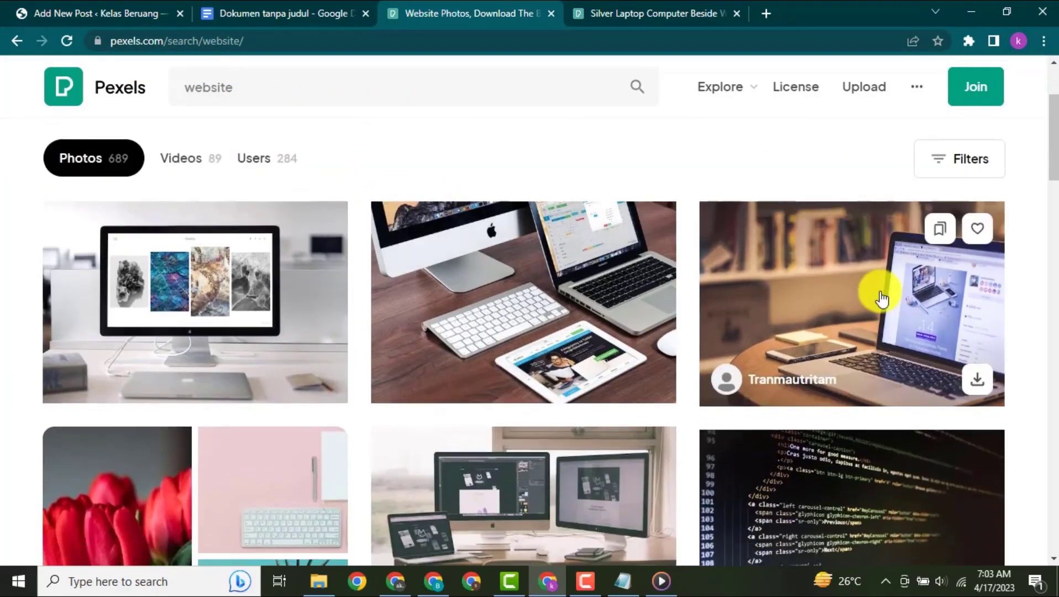
left_click(591, 12)
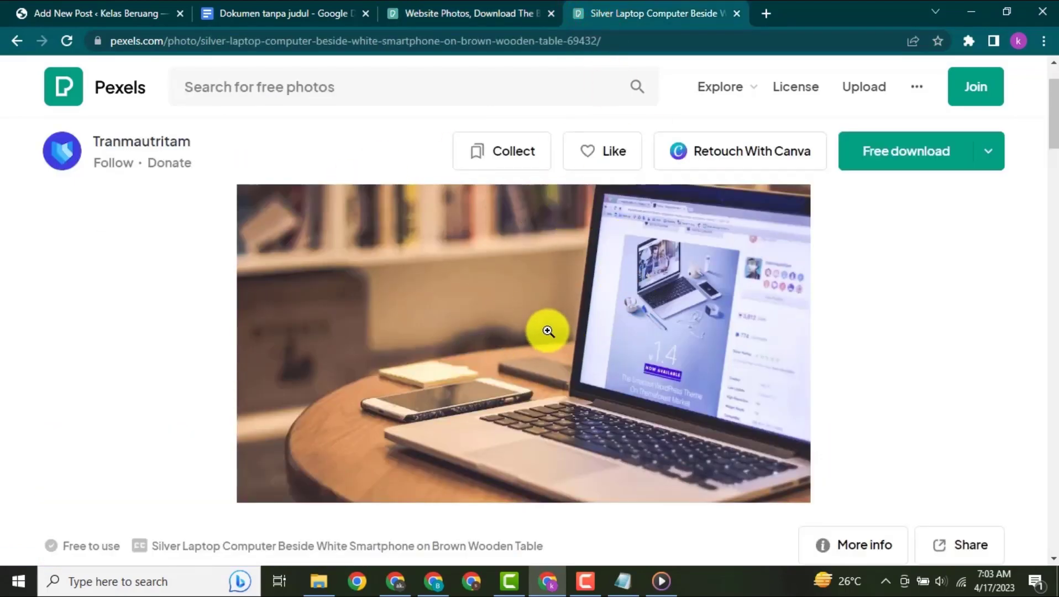
- Rename the laptop photo in the Downloads folder to "Cara cari uang lewat website"
left_click(319, 580)
left_click(339, 239)
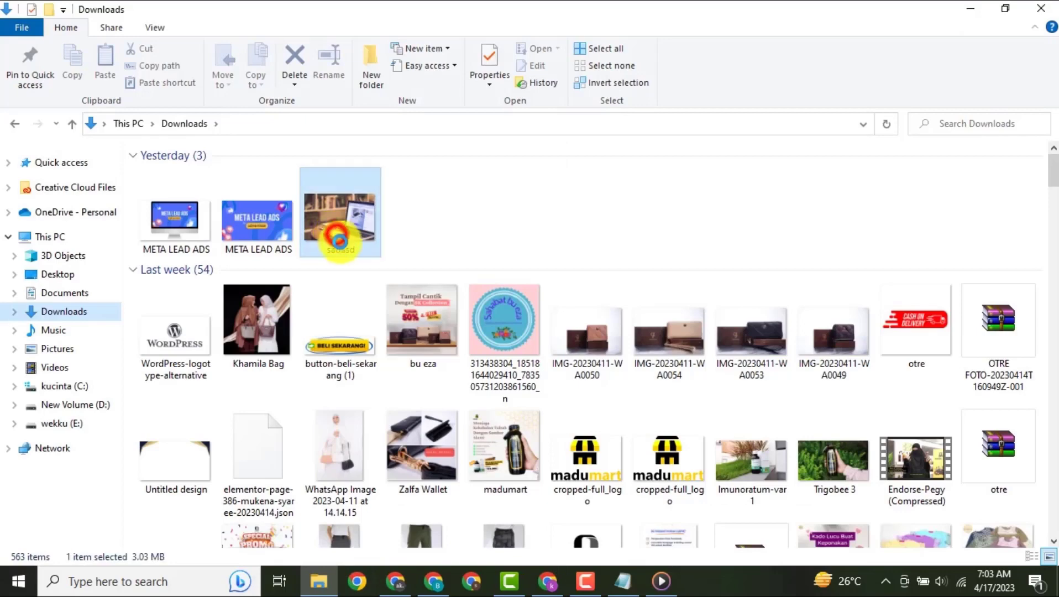
left_click(348, 252)
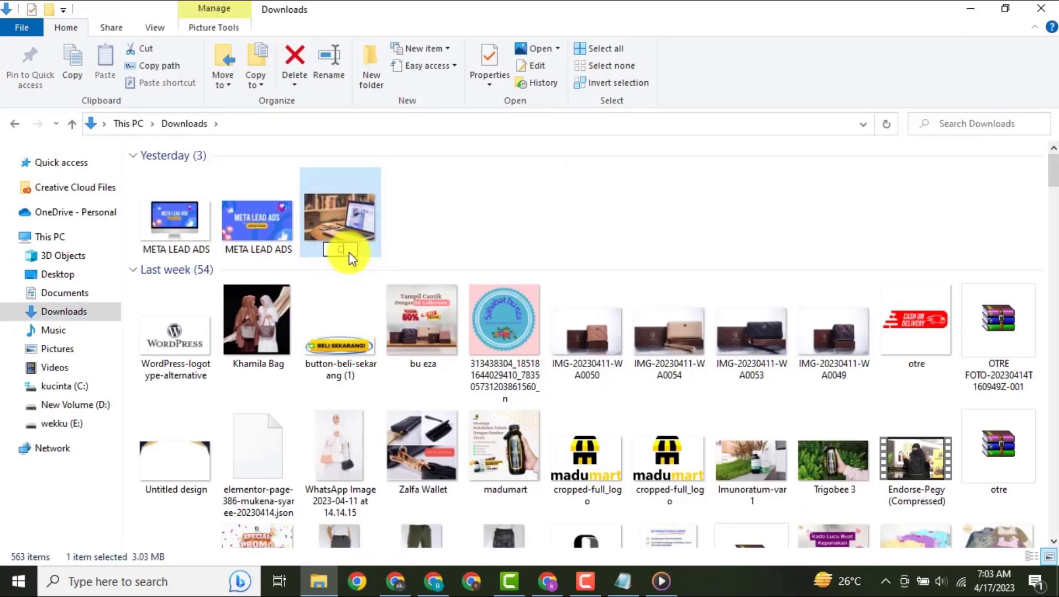
type("Cara cari uang lewat website")
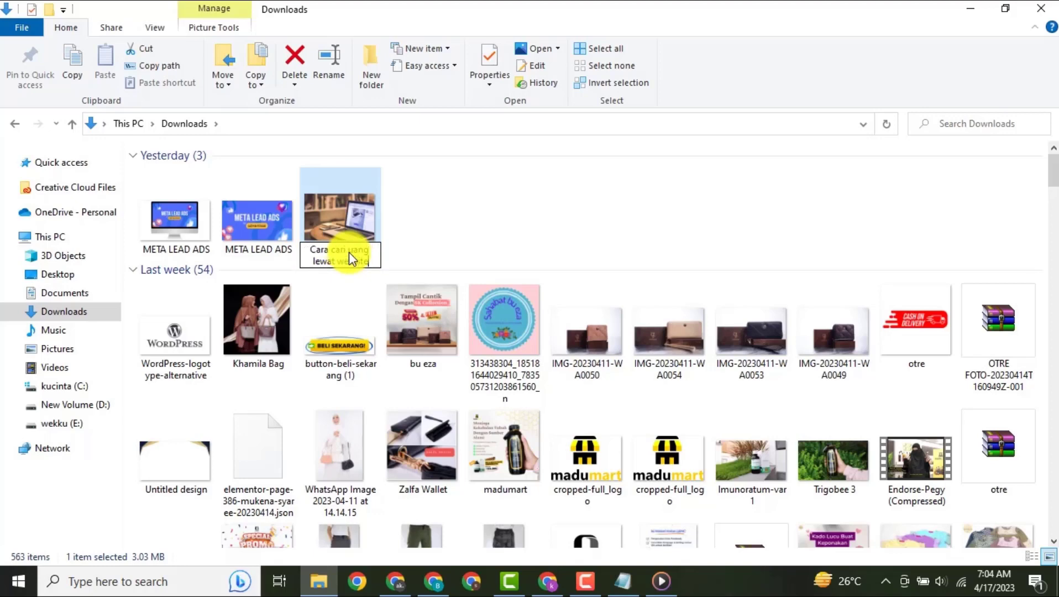
left_click(350, 253)
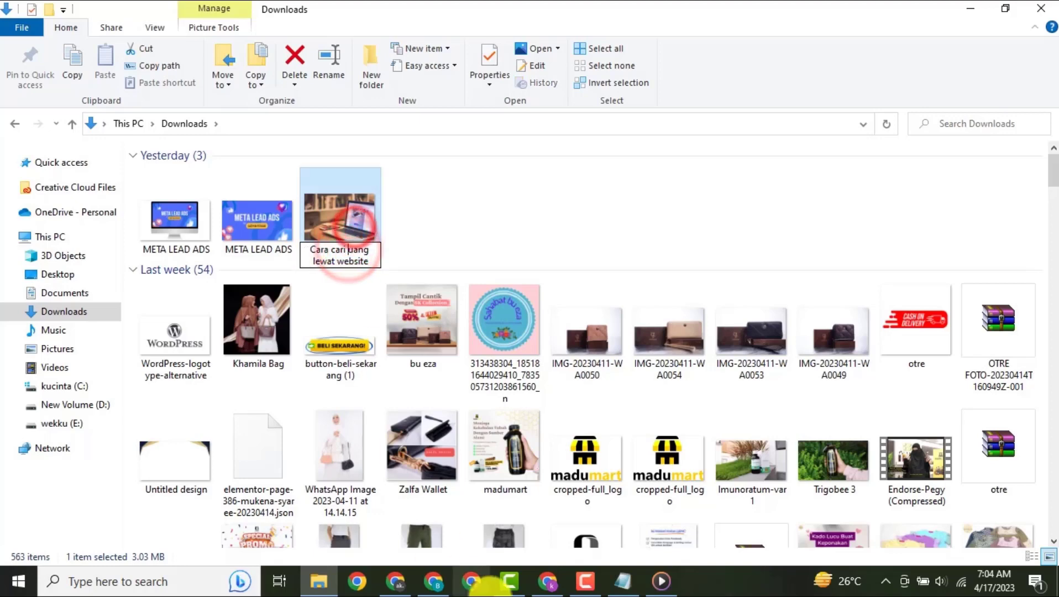
- Upload the renamed laptop photo from Downloads to the media library and insert it in the blank line above the second list's introduction
left_click(548, 581)
left_click(177, 300)
left_click(189, 105)
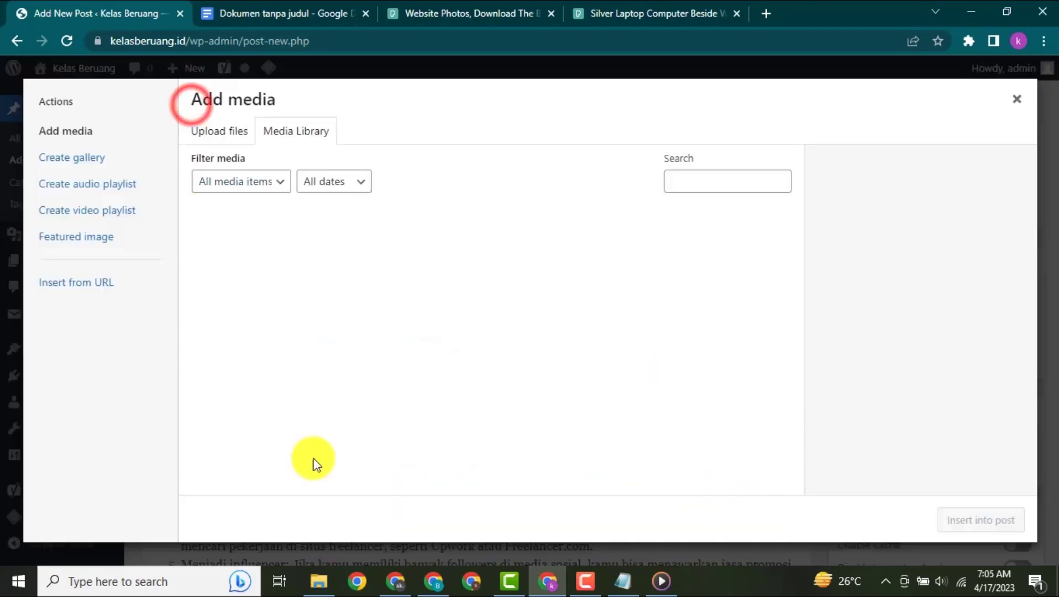
left_click(319, 580)
left_click(340, 202)
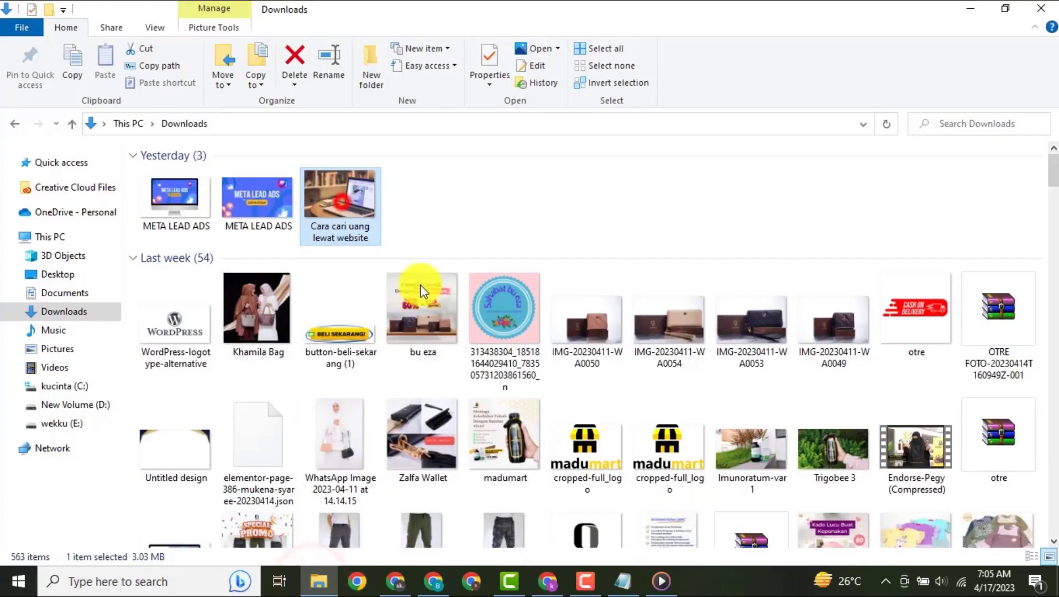
left_click_drag(421, 291, 457, 318)
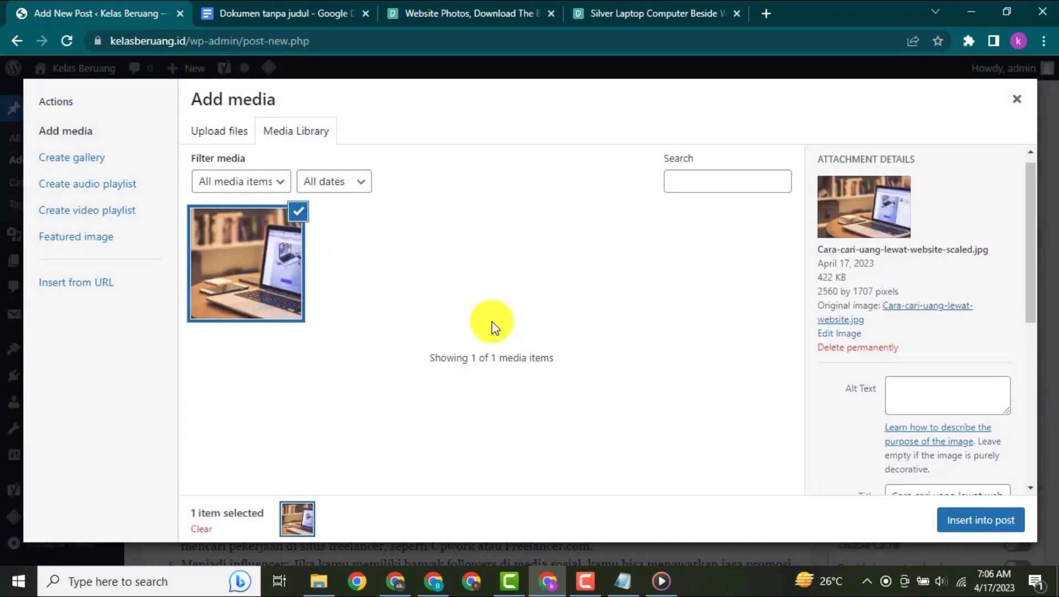
left_click(978, 520)
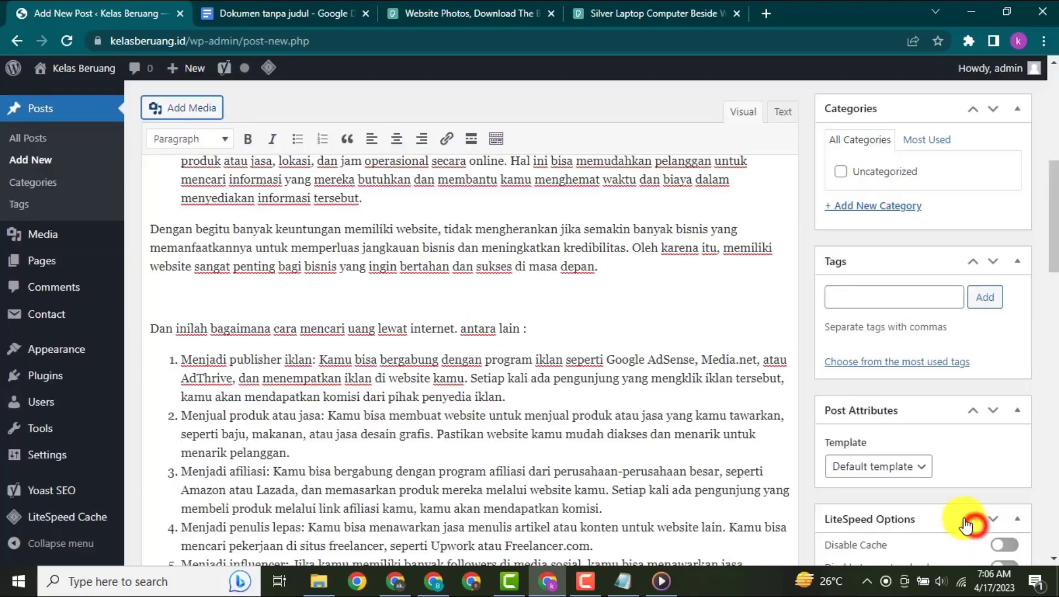
- Enlarge the inserted laptop photo to nearly the full width of the post content
left_click(340, 345)
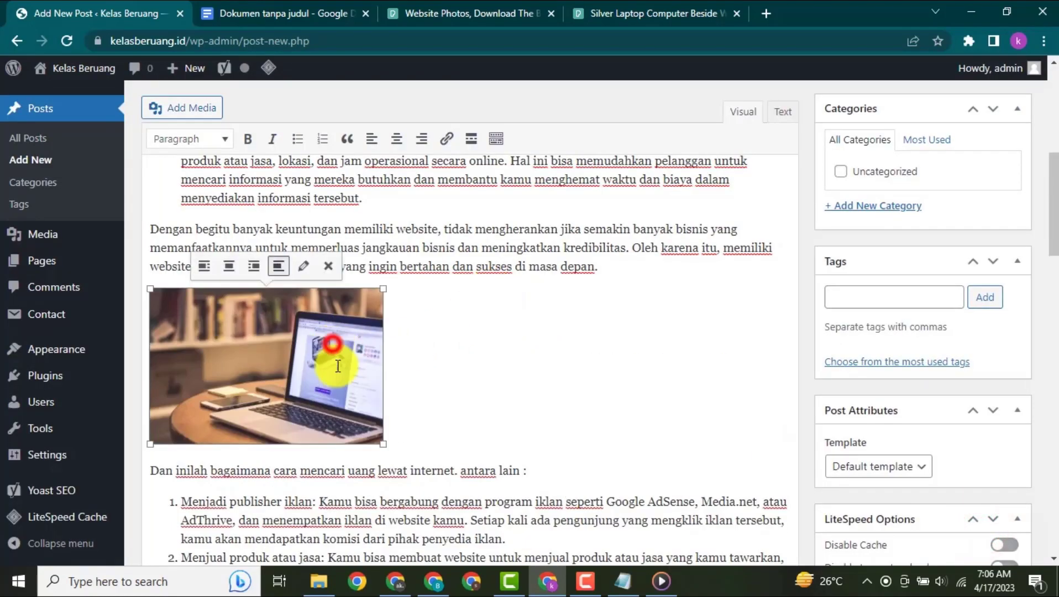
left_click_drag(383, 442, 729, 572)
scroll(666, 418, "down", 3)
scroll(658, 414, "down", 4)
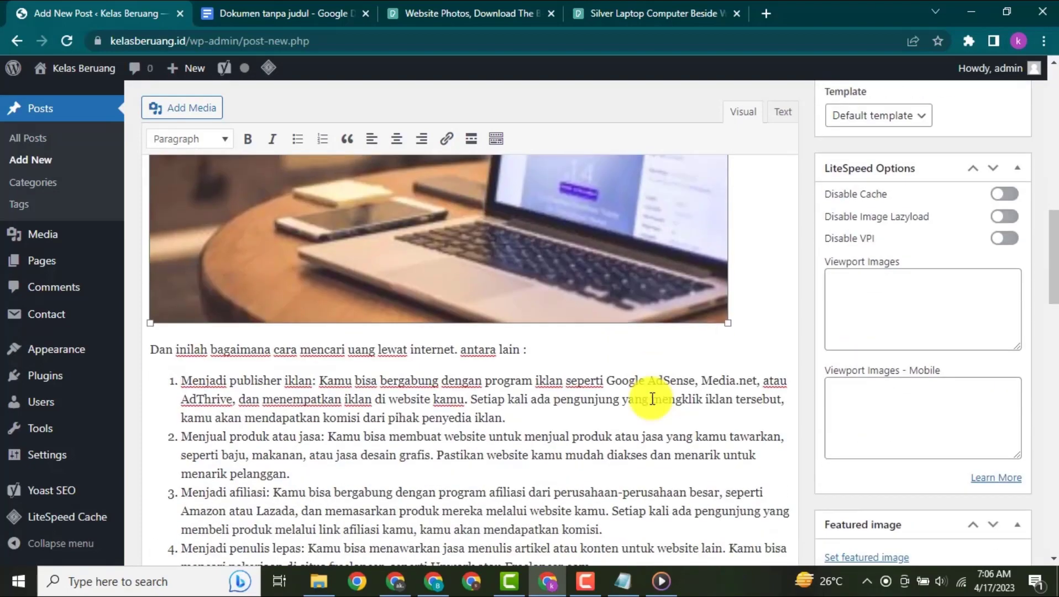
scroll(655, 412, "up", 10)
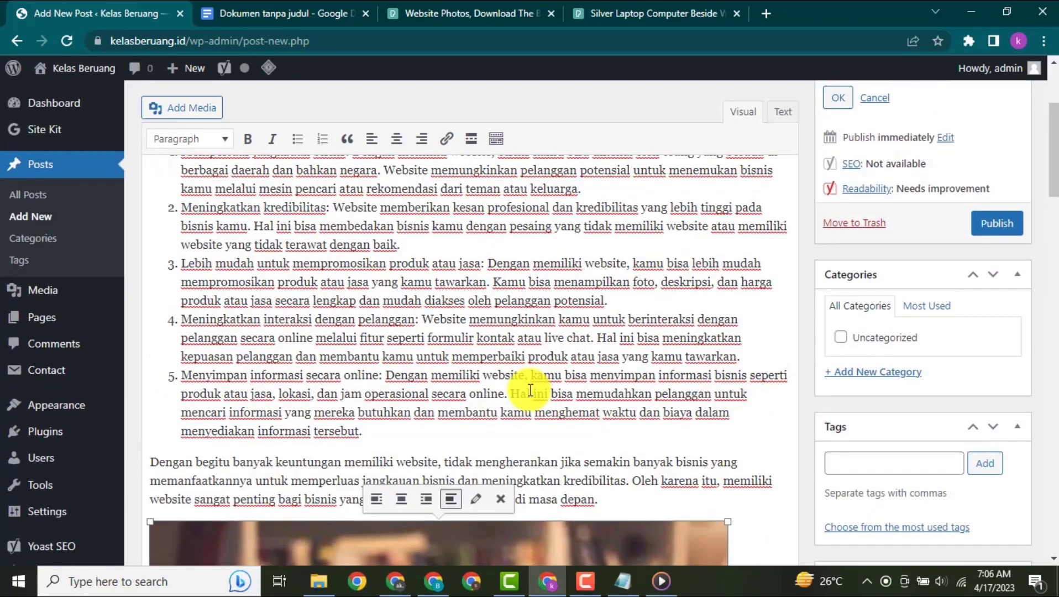
- Set the uploaded laptop photo from the media library as the post's featured image
scroll(953, 344, "down", 8)
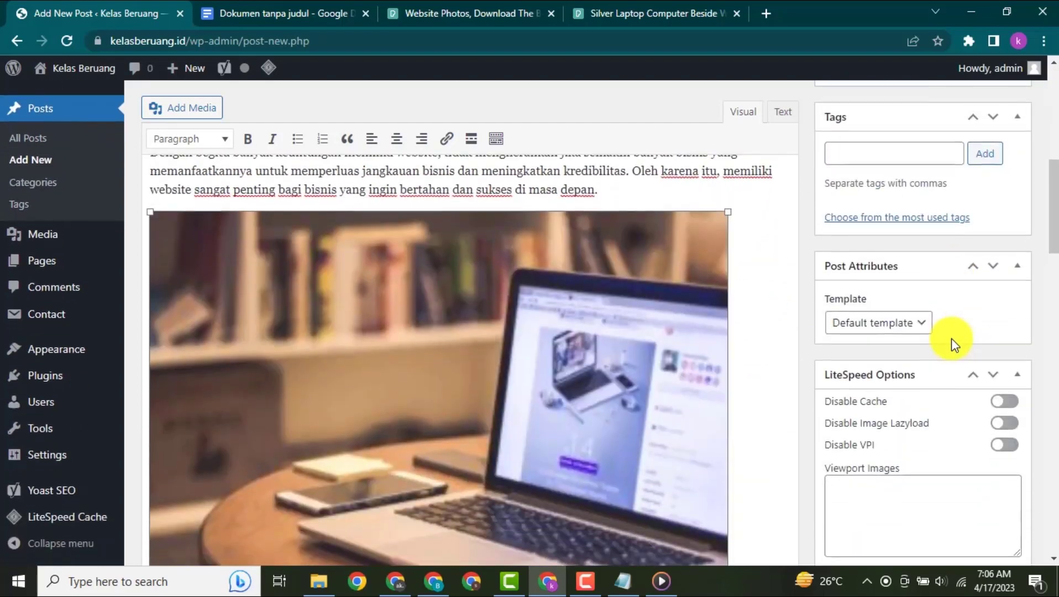
scroll(951, 347, "down", 10)
left_click(894, 512)
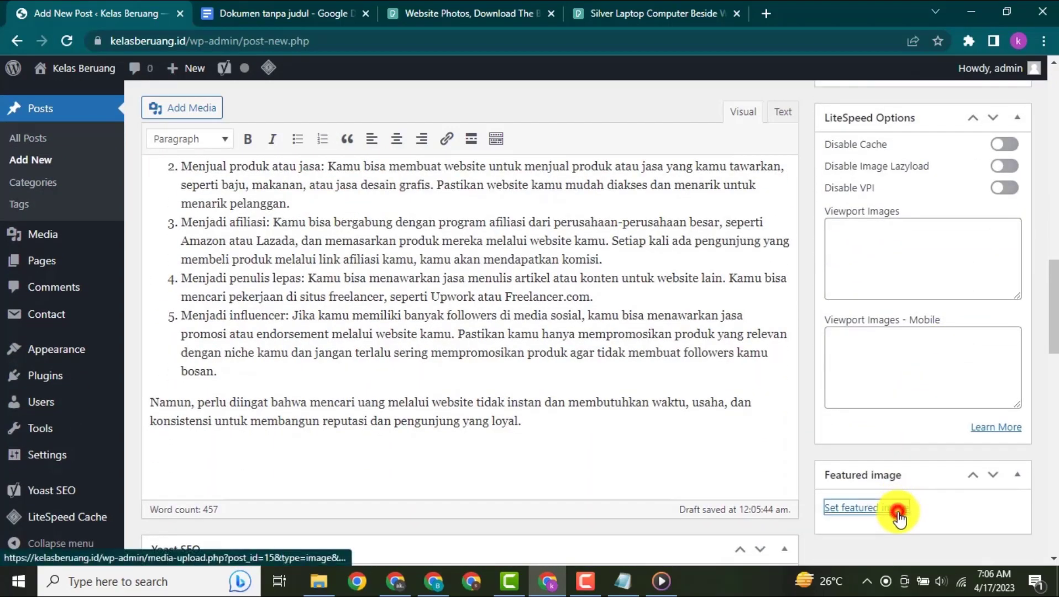
left_click(88, 246)
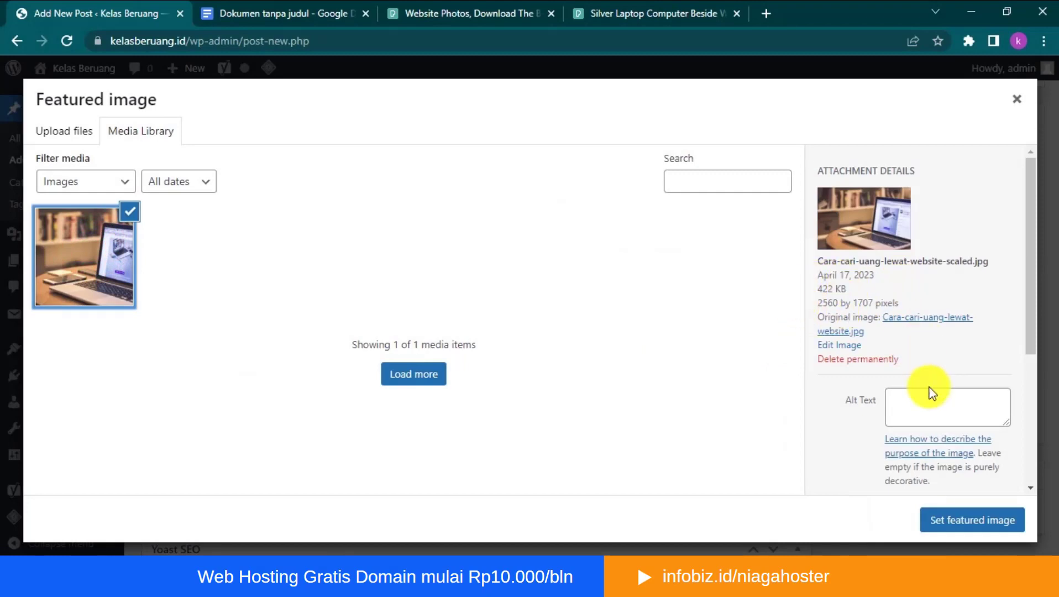
left_click(964, 515)
scroll(861, 425, "down", 4)
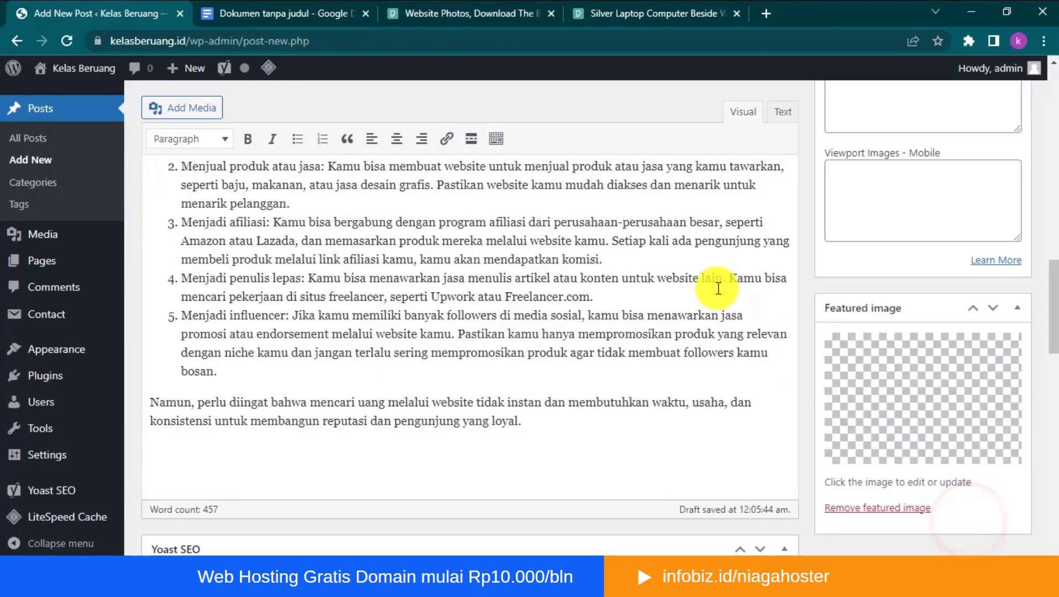
- Delete the laptop photo from the post content
scroll(424, 264, "up", 8)
left_click(413, 276)
key("Delete")
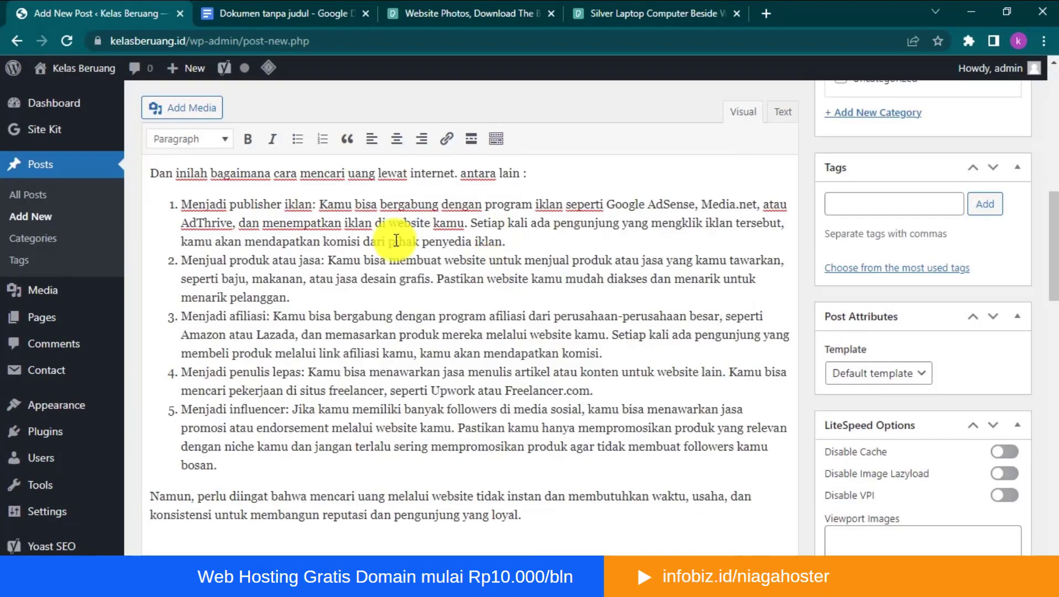
- Insert the laptop photo from the media library at full size above the second list's introduction
scroll(387, 232, "up", 3)
scroll(299, 216, "up", 2)
left_click(184, 109)
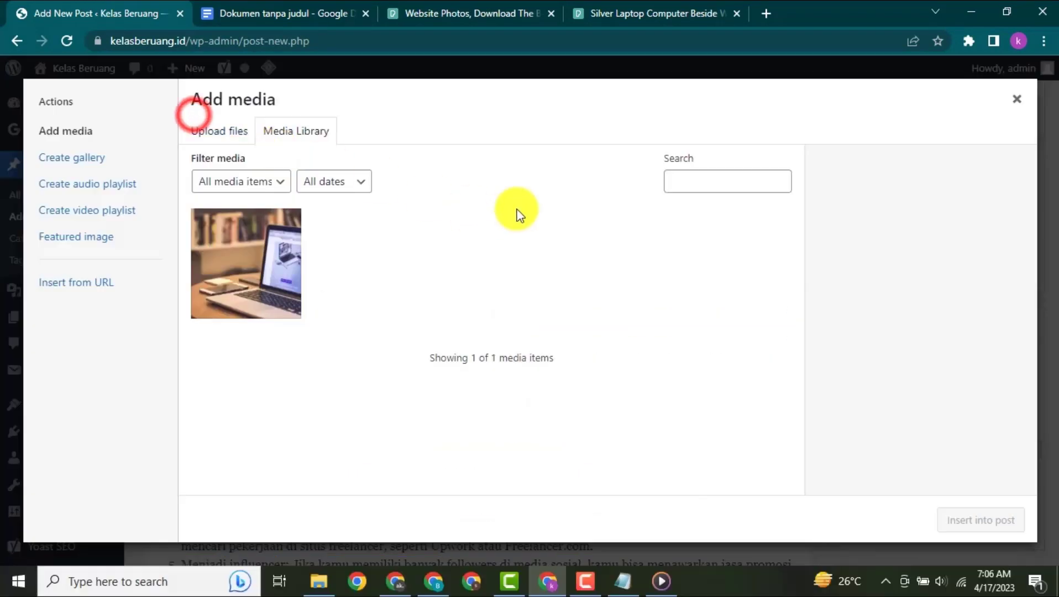
left_click(262, 263)
scroll(940, 332, "down", 4)
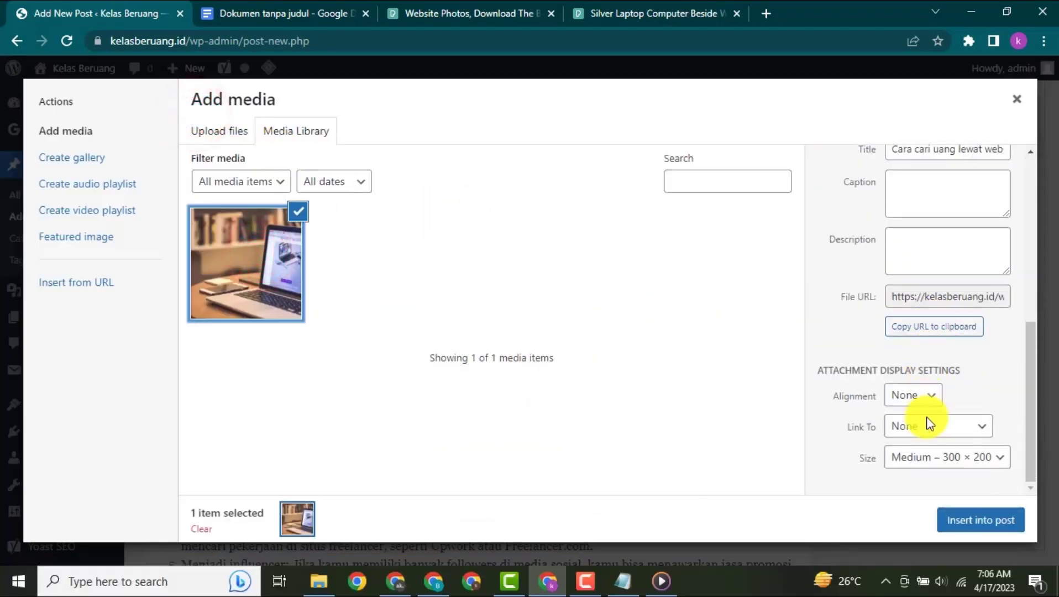
left_click(927, 458)
left_click(916, 523)
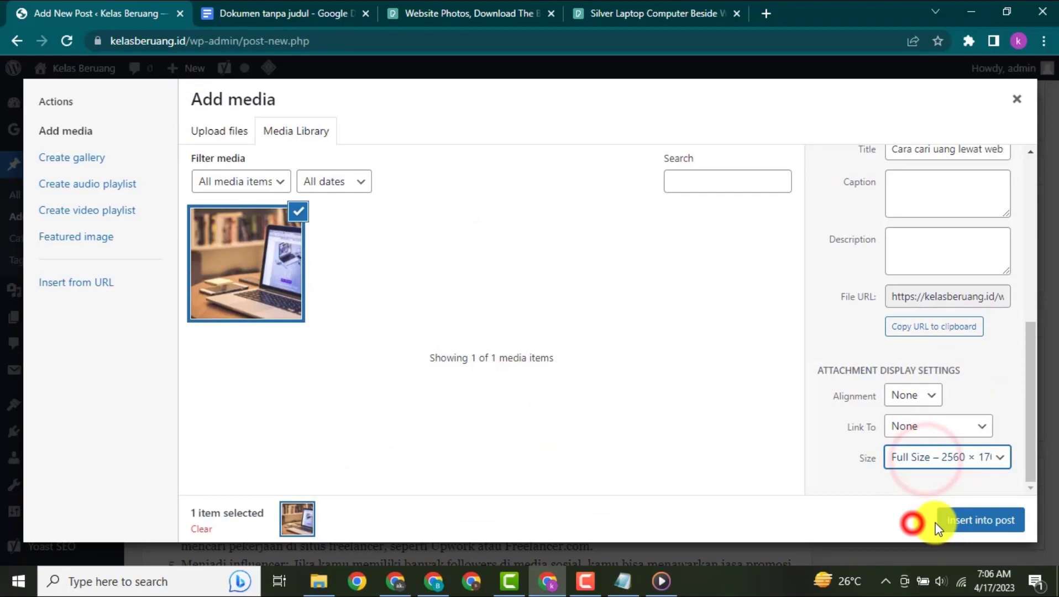
left_click(974, 523)
- Set the post's meta description to "Saya share bagaiamana carai mendapatkan uang lewat website. sssttt. cara ini tidak banyak orang tau lohh..."
scroll(590, 257, "down", 3)
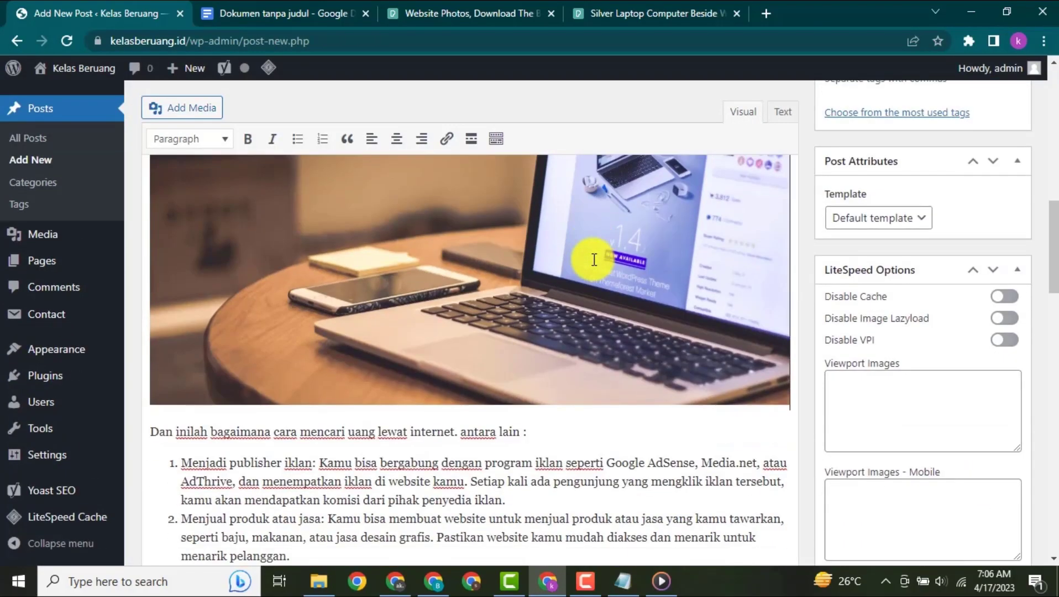
scroll(593, 259, "down", 10)
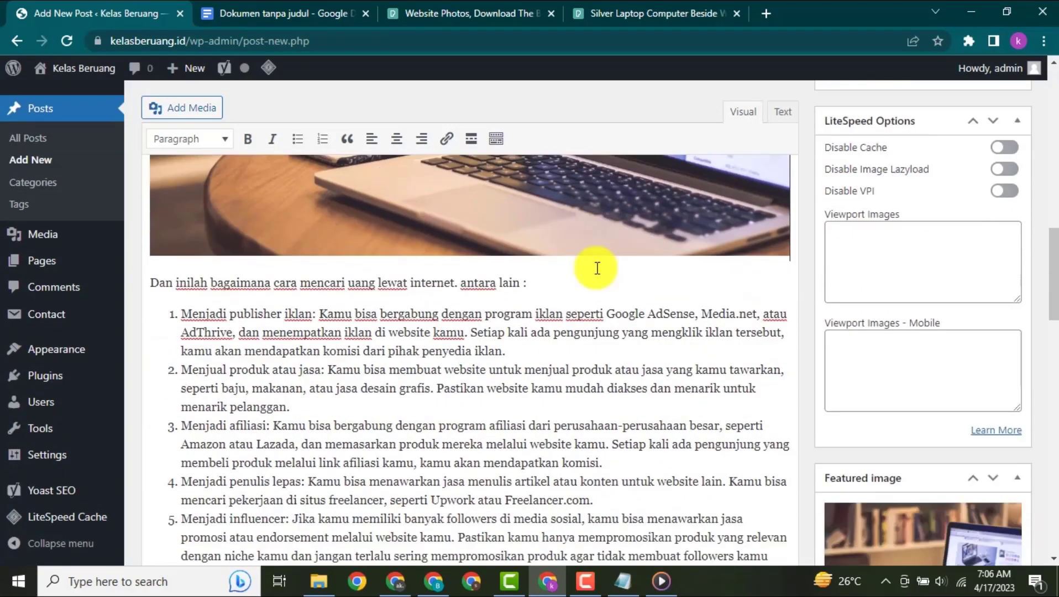
scroll(585, 287, "down", 1)
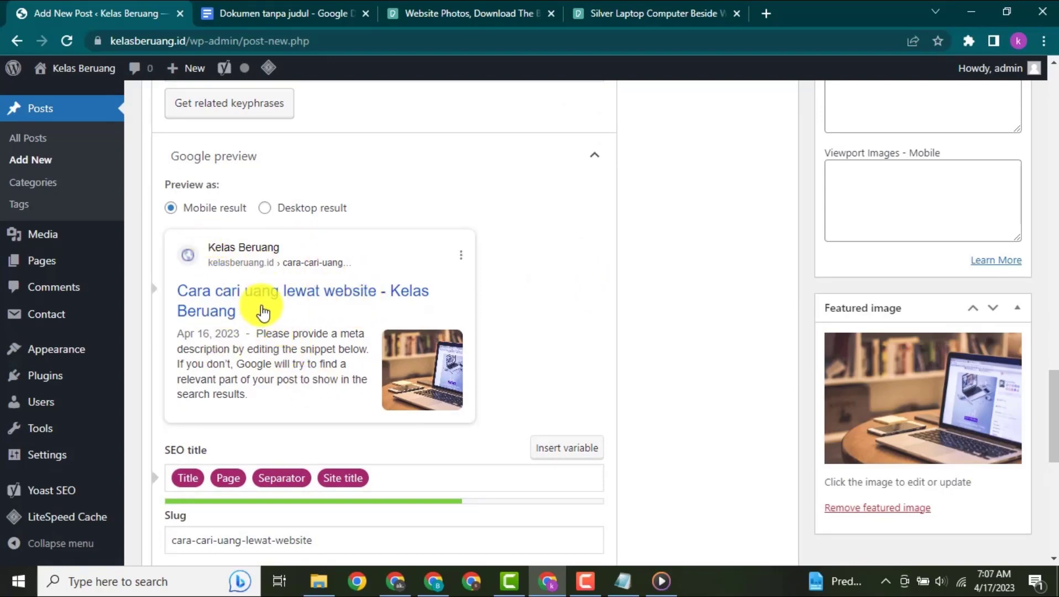
scroll(308, 304, "down", 1)
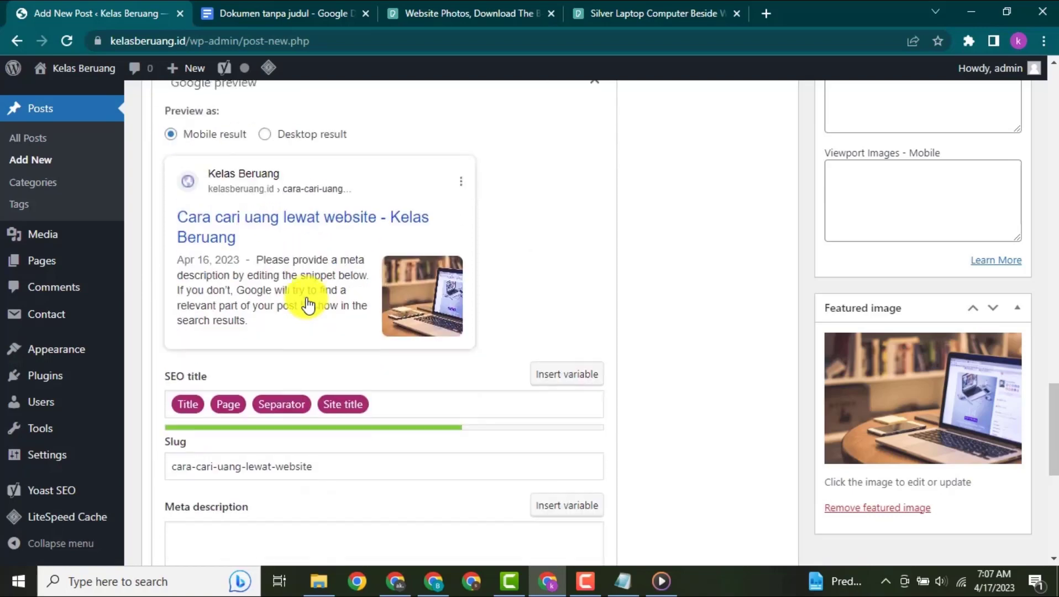
scroll(308, 305, "down", 2)
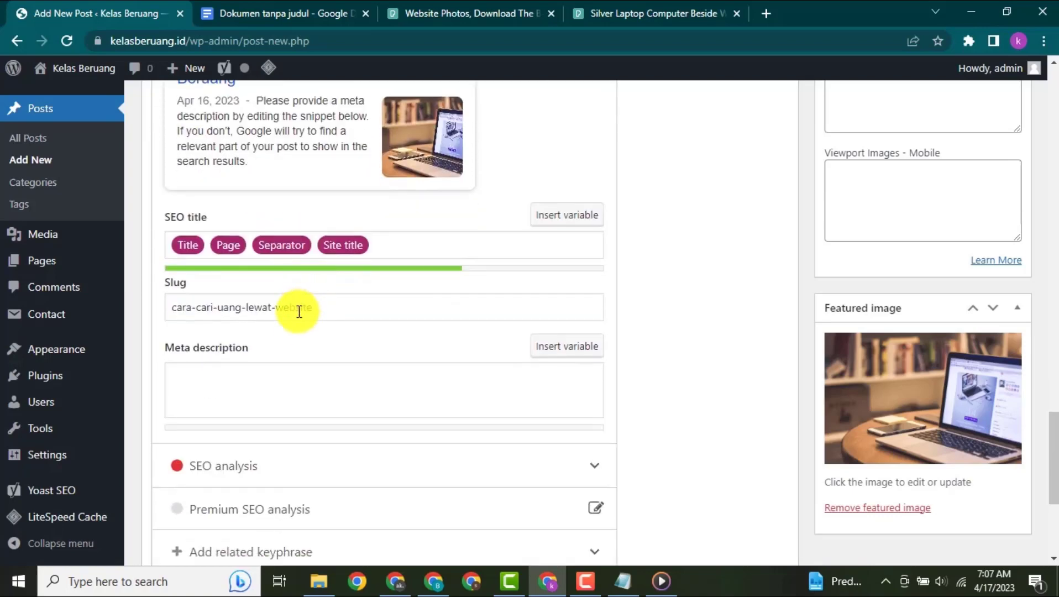
left_click(270, 373)
type("Sa")
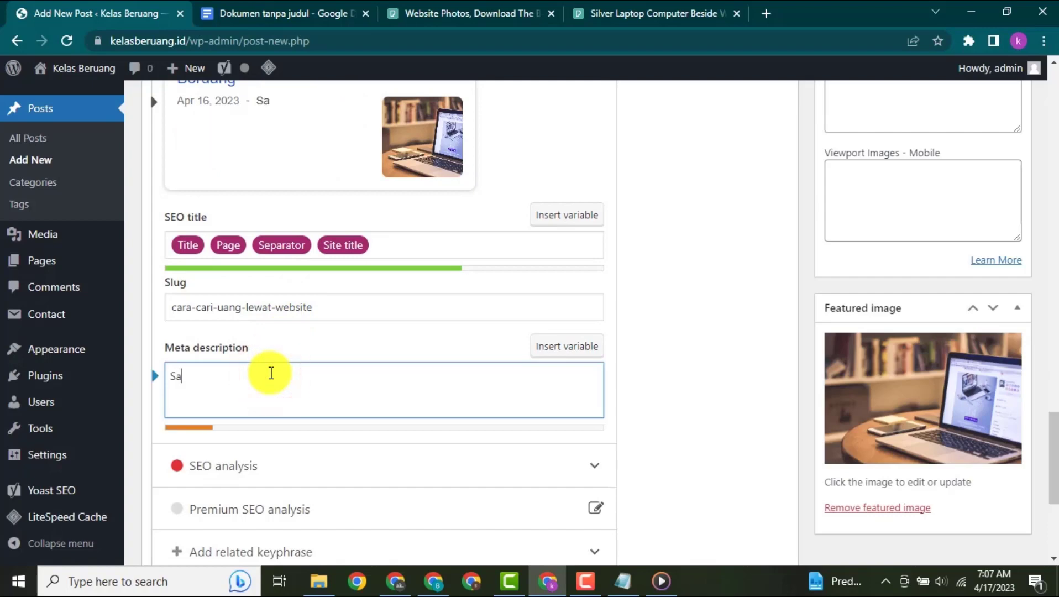
type("ta s")
key("ctrl+a")
type("Saya share bagaiamana carai mendapatkan uang lewat website. sssttt. cara ini tidak banyak orang tau lohh...")
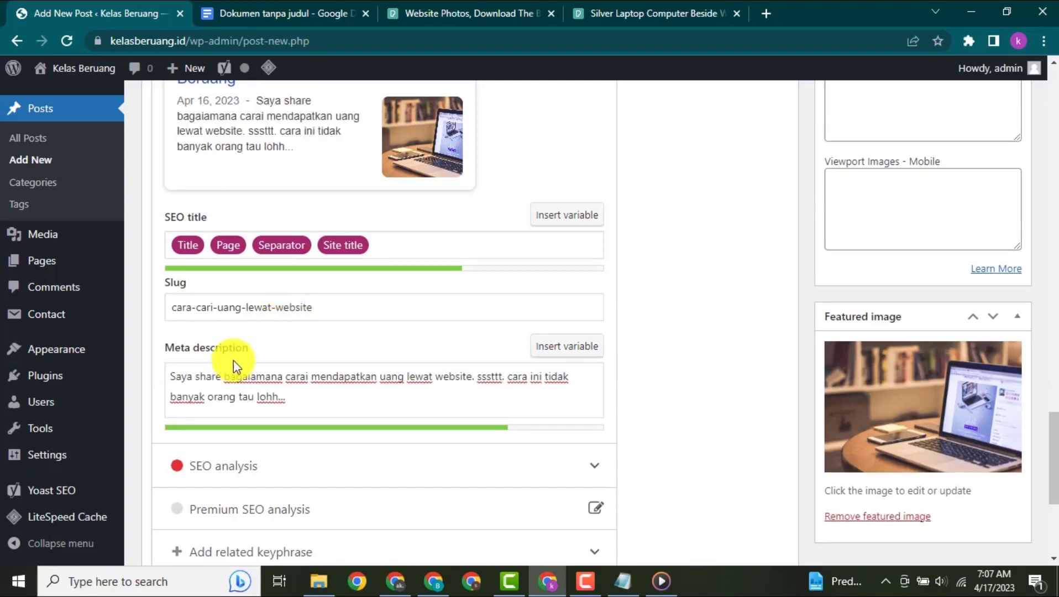
- Review the post's publishing status options and open its publish date for editing
scroll(189, 379, "up", 1)
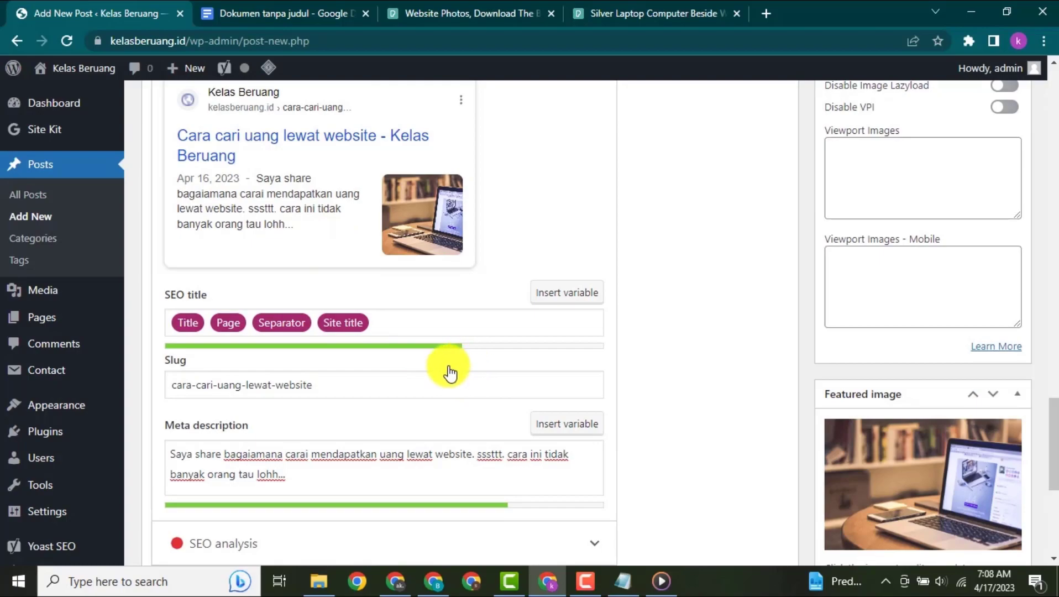
scroll(602, 336, "up", 8)
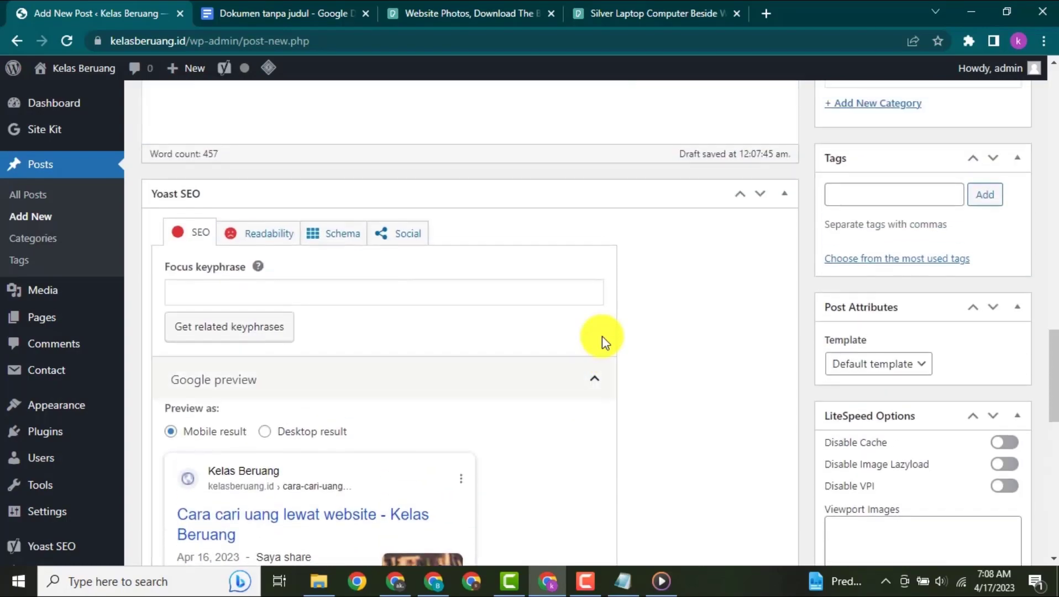
scroll(586, 326, "up", 10)
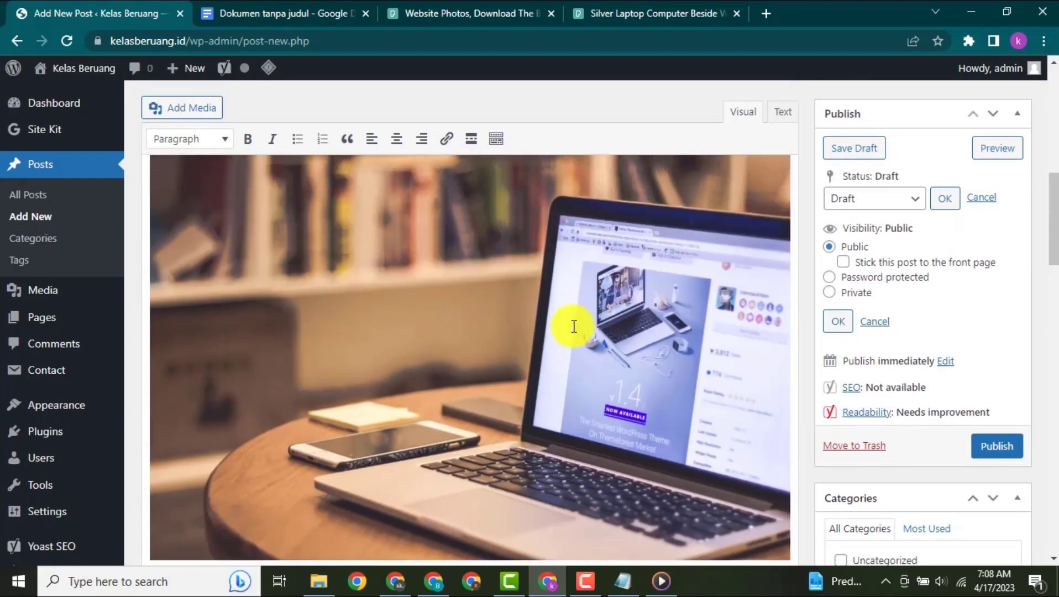
scroll(577, 300, "up", 6)
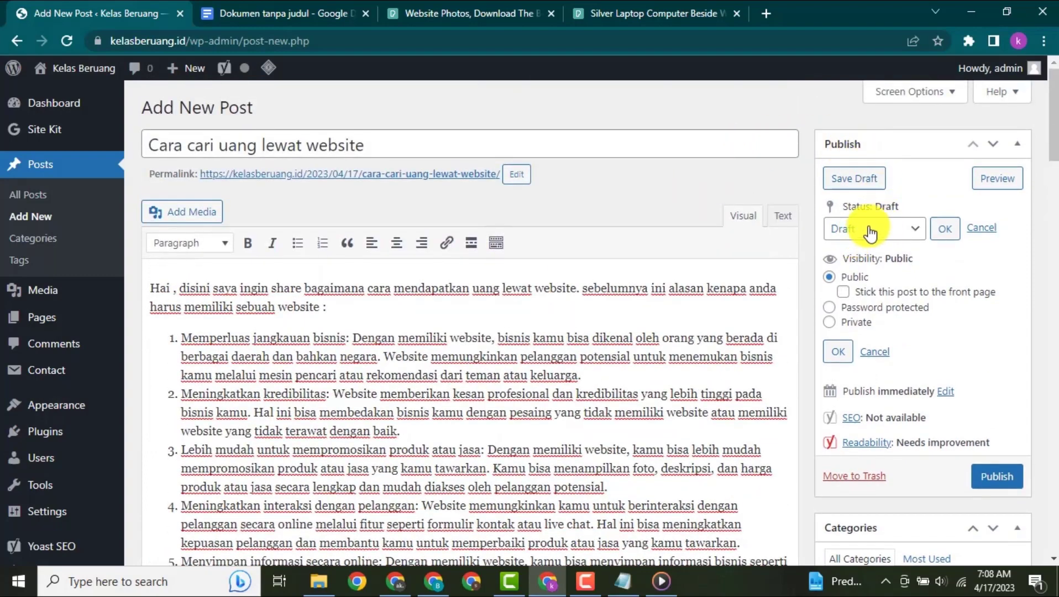
left_click(886, 230)
left_click(886, 230)
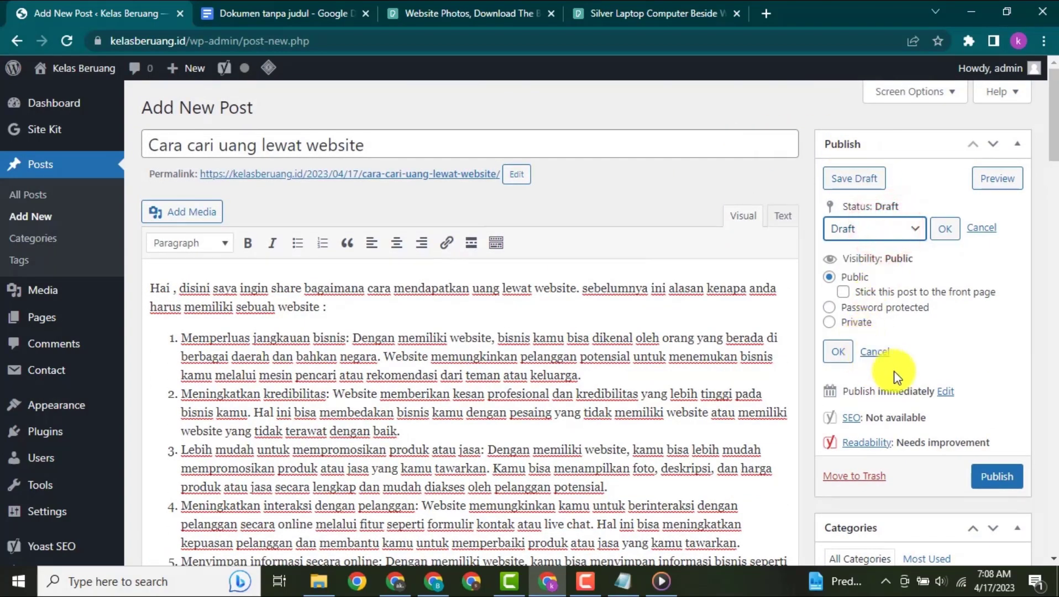
left_click(943, 391)
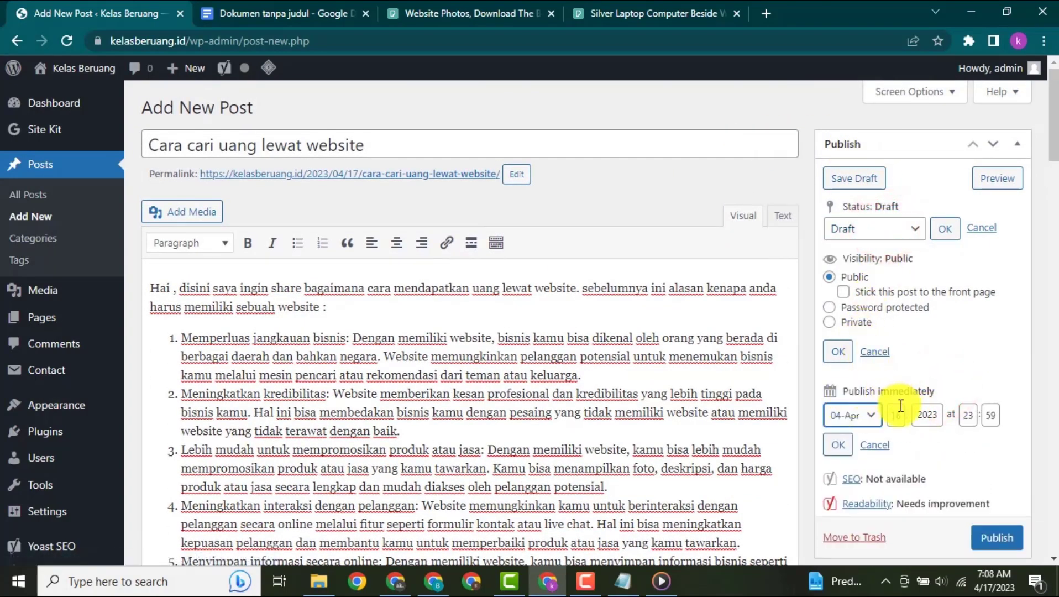
scroll(932, 406, "down", 3)
left_click(1000, 392)
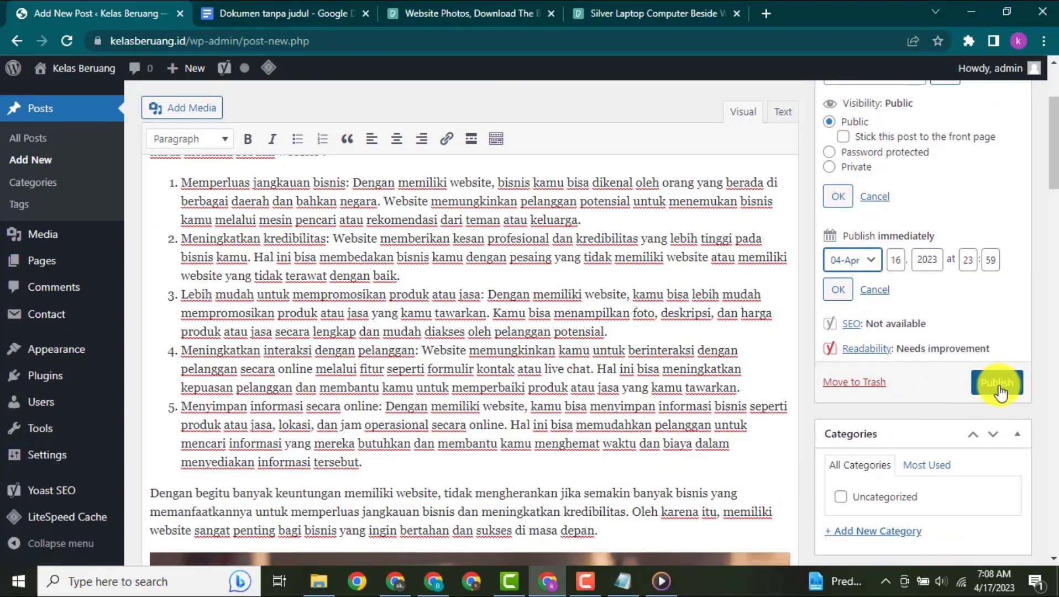
- Add a new category named "website" and assign it to the post
scroll(947, 389, "down", 3)
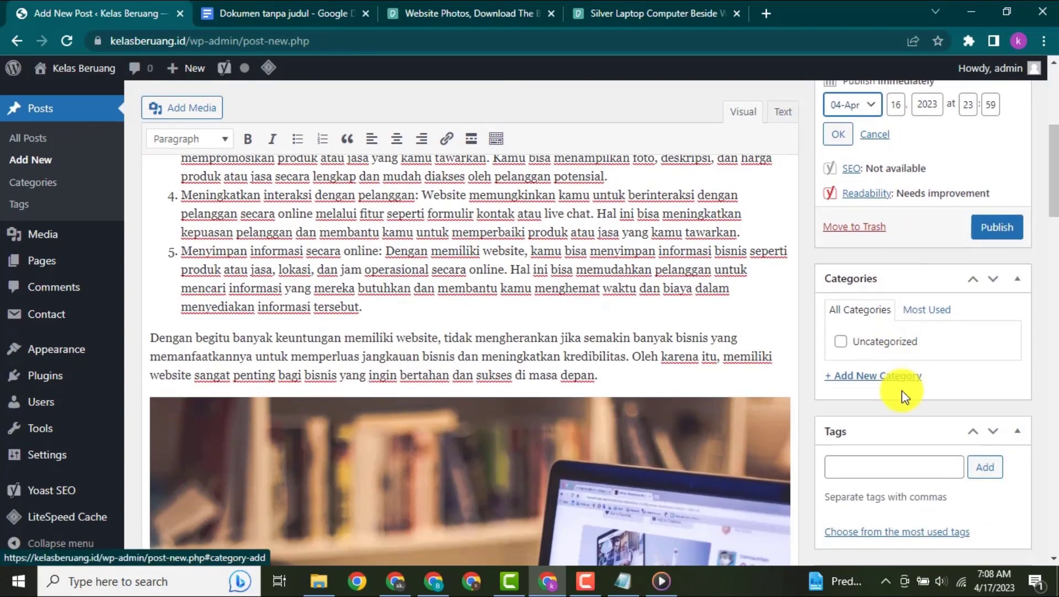
left_click(887, 377)
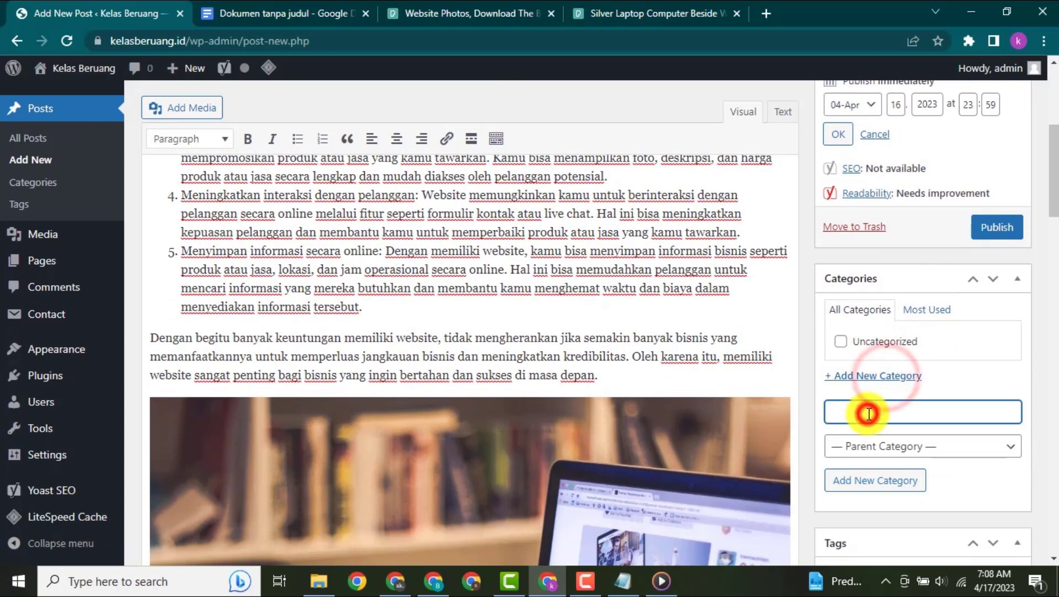
type("website")
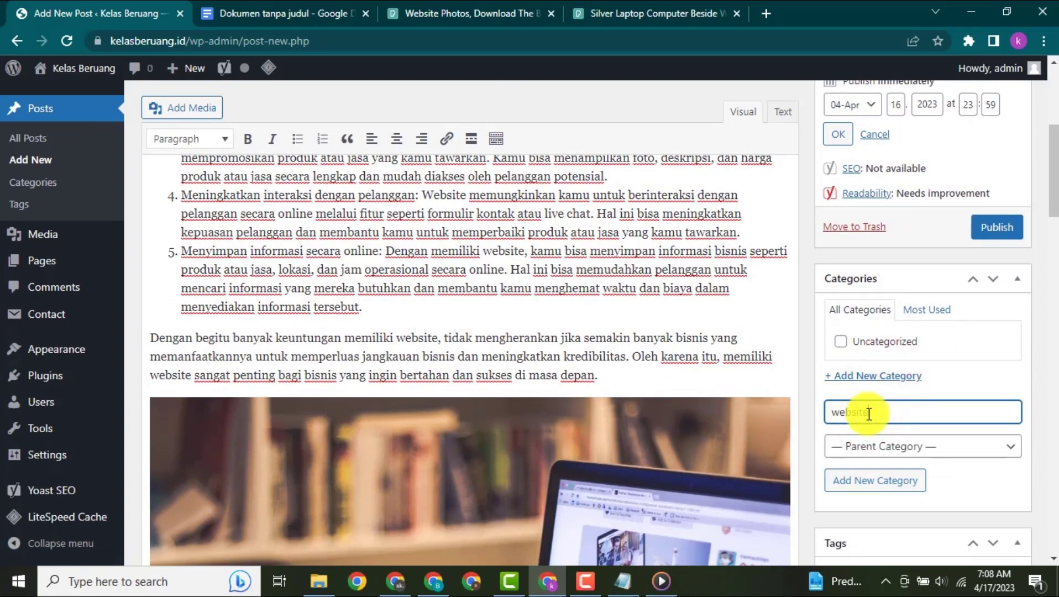
left_click(870, 481)
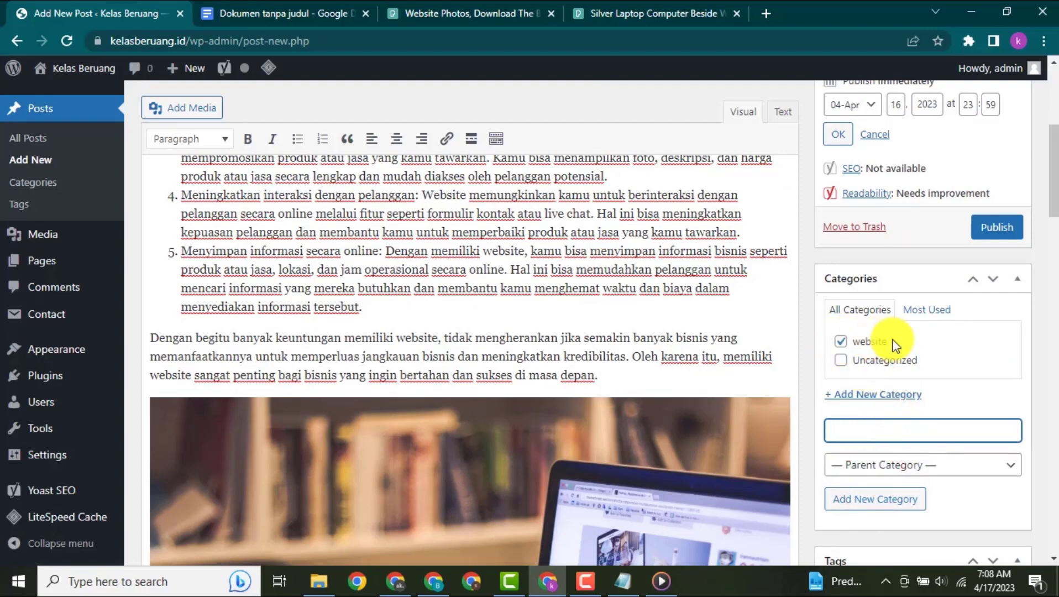
- Add the tags "website" and "bisnis online" to the post
scroll(899, 356, "down", 5)
left_click(874, 289)
type("website")
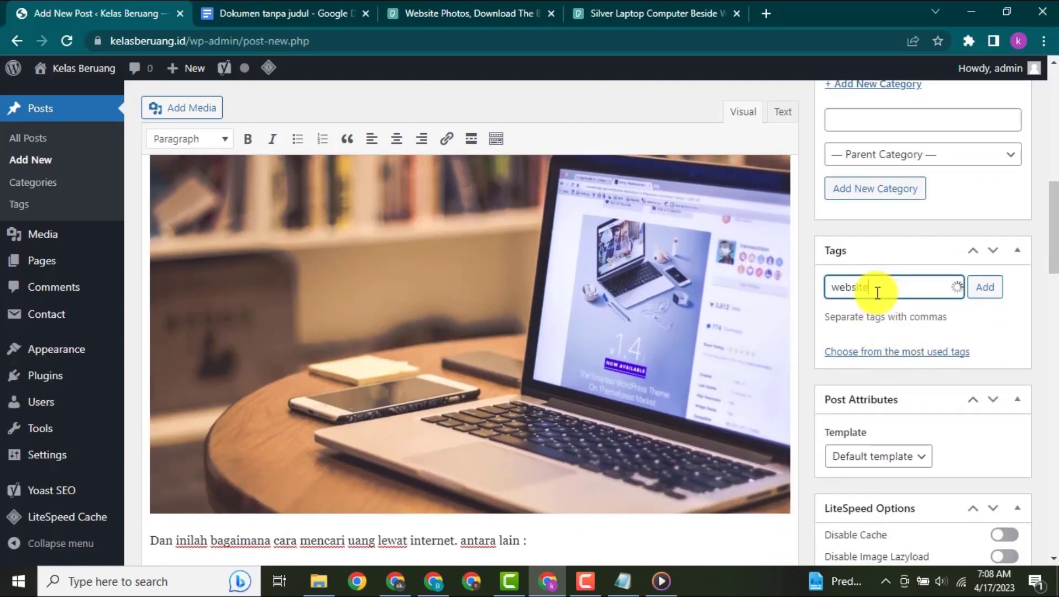
left_click(973, 288)
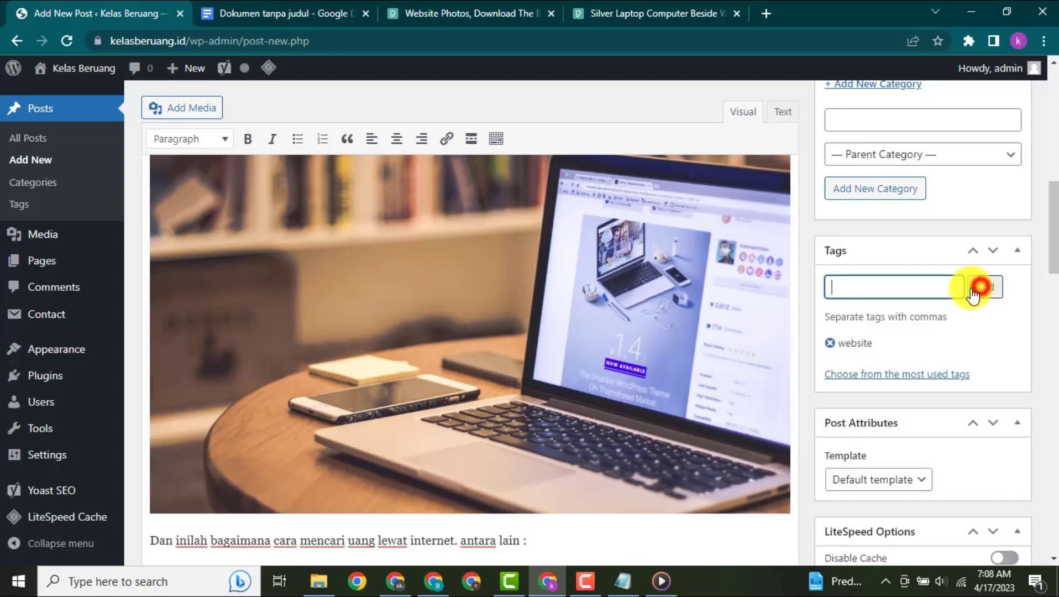
left_click(884, 292)
type("bisnis")
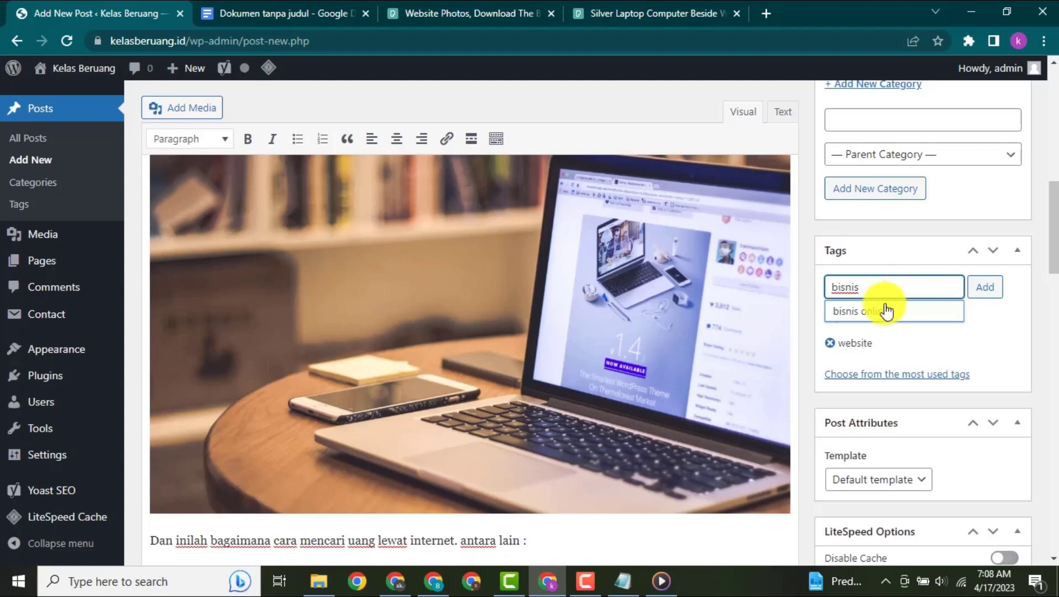
left_click(884, 311)
left_click(979, 291)
- Publish the post "Cara cari uang lewat website"
scroll(631, 260, "up", 15)
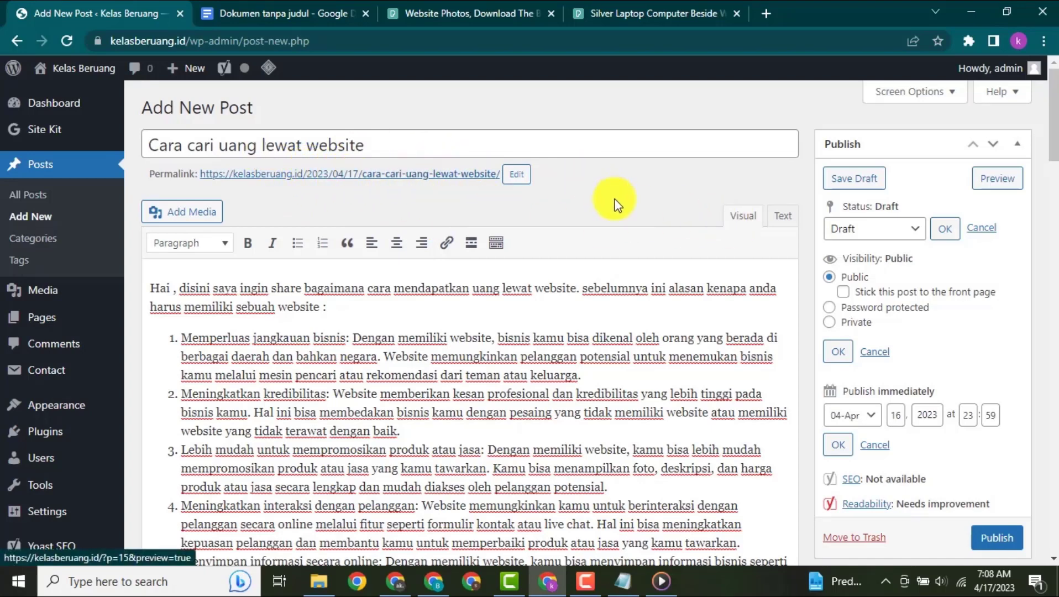
scroll(616, 215, "down", 3)
left_click(1016, 382)
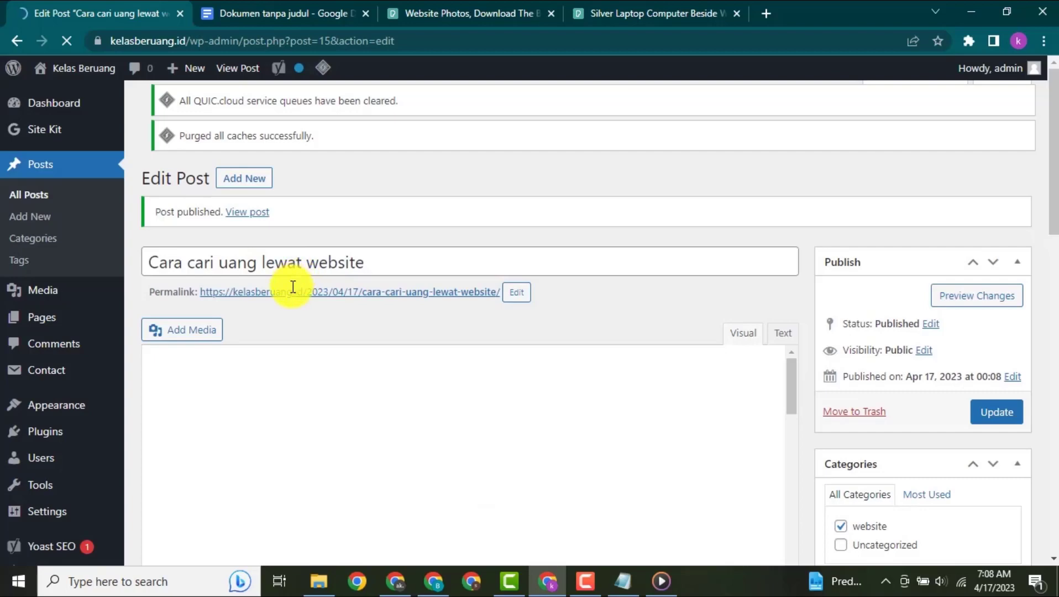
- Open the published post's permalink in a new browser tab to check its page and address
right_click(348, 311)
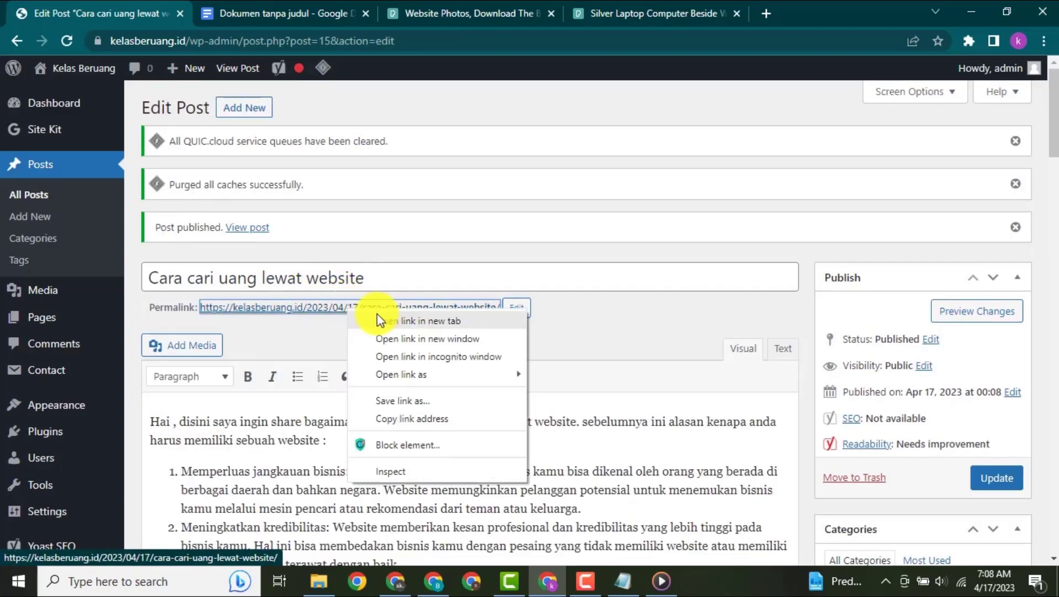
left_click(381, 320)
left_click(233, 14)
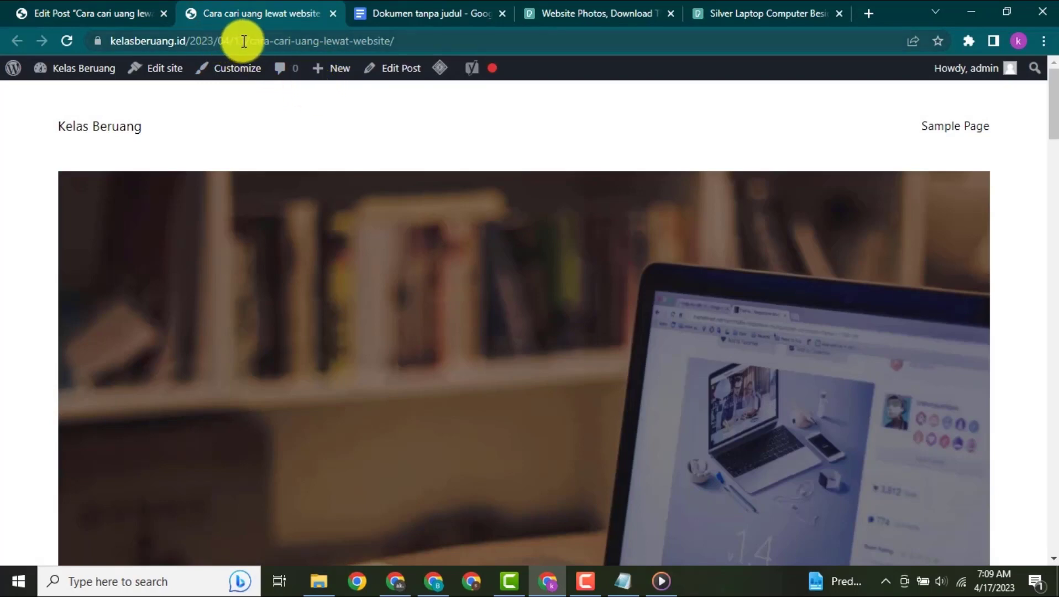
- Change the site's permalink structure to Post name in the WordPress settings and save it
left_click(132, 11)
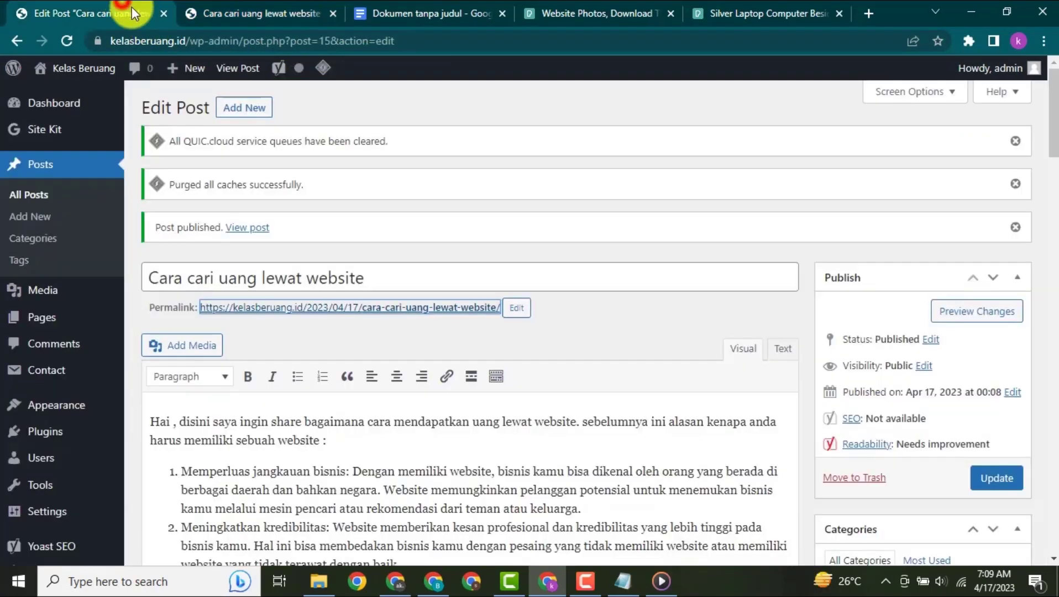
scroll(61, 287, "down", 4)
mouse_move(52, 451)
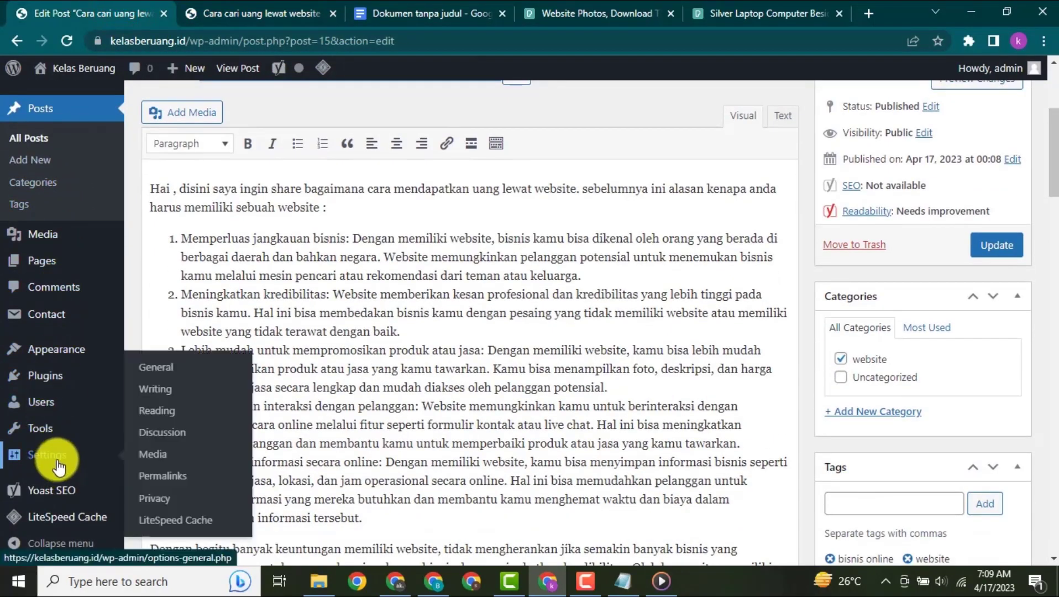
left_click(152, 479)
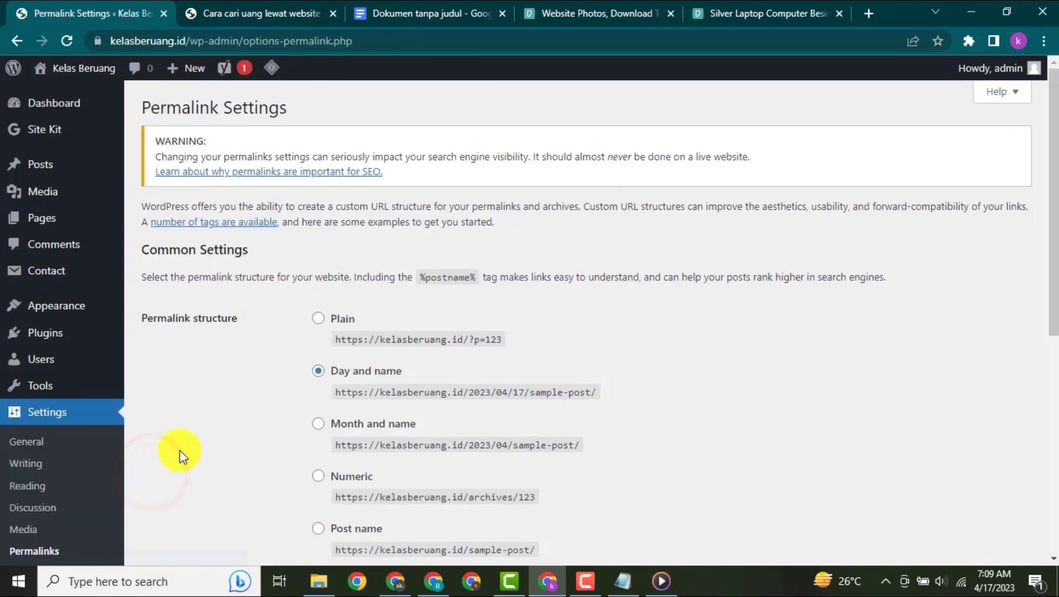
scroll(482, 303, "down", 1)
scroll(482, 303, "down", 3)
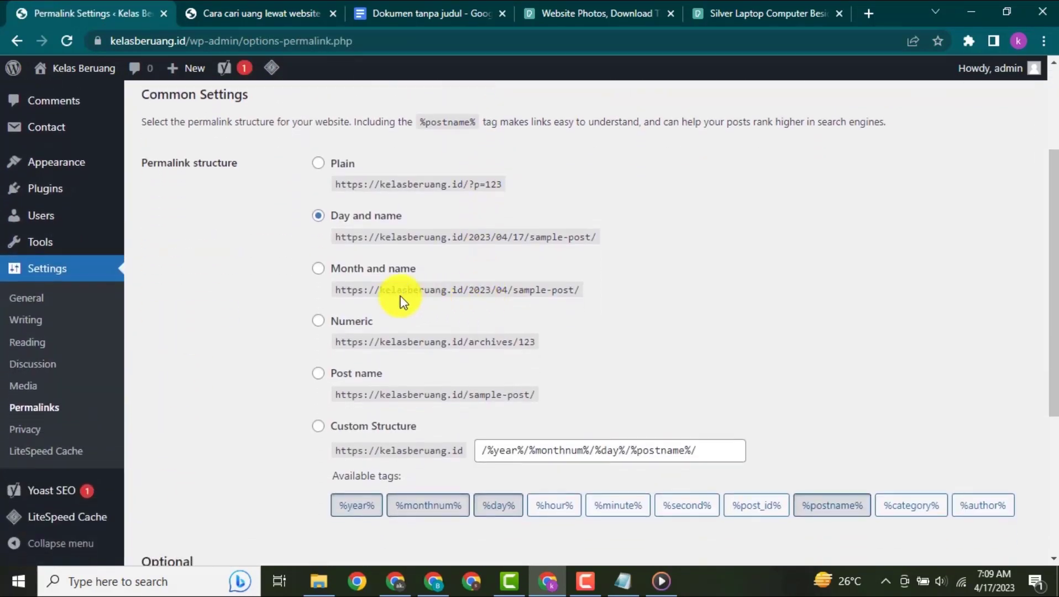
left_click(325, 380)
scroll(568, 340, "down", 2)
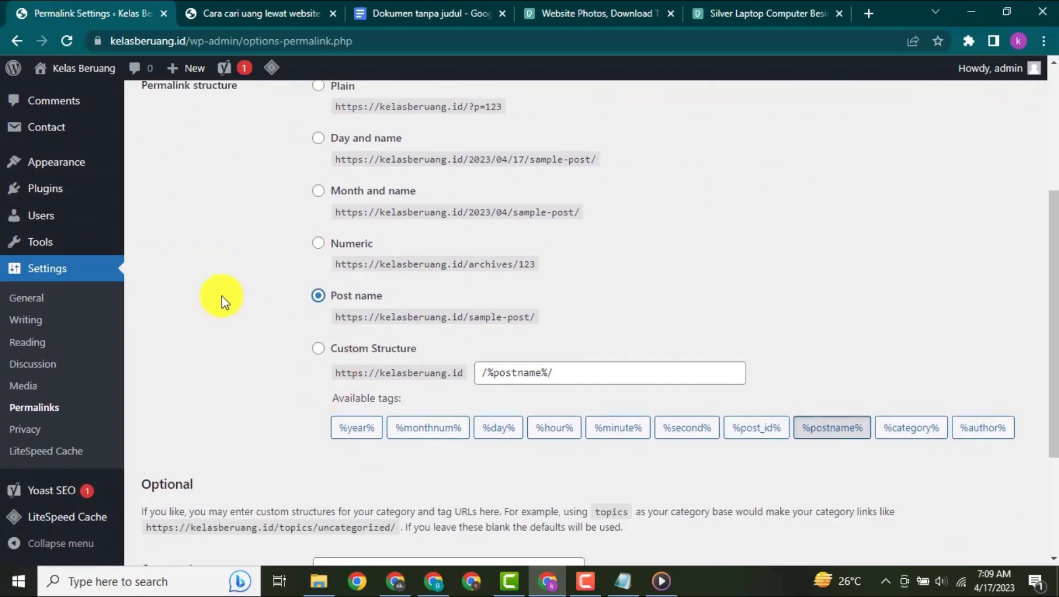
scroll(366, 200, "up", 2)
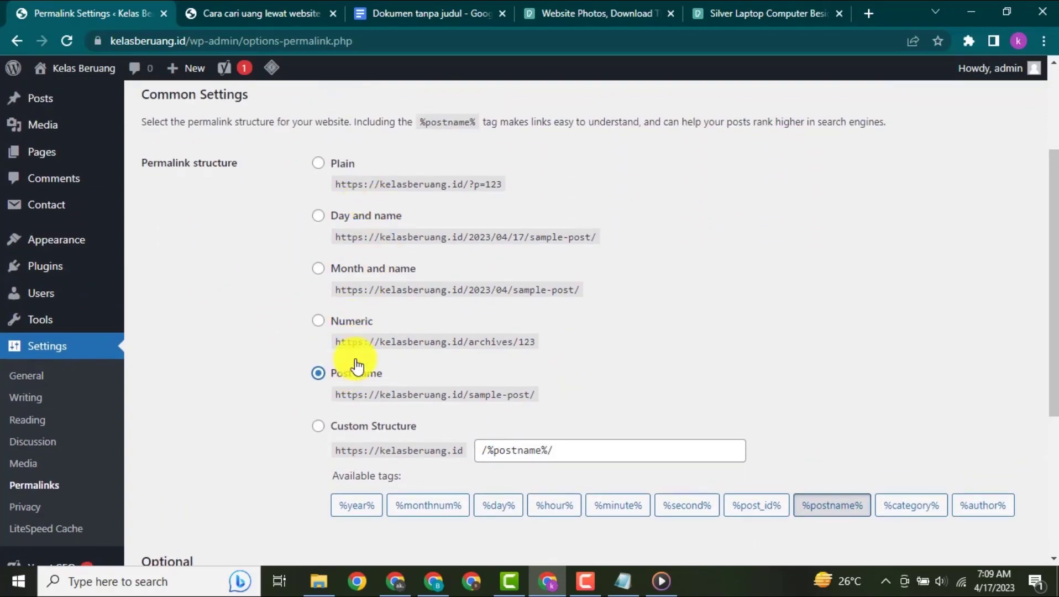
scroll(300, 369, "down", 3)
scroll(300, 370, "down", 3)
left_click(204, 481)
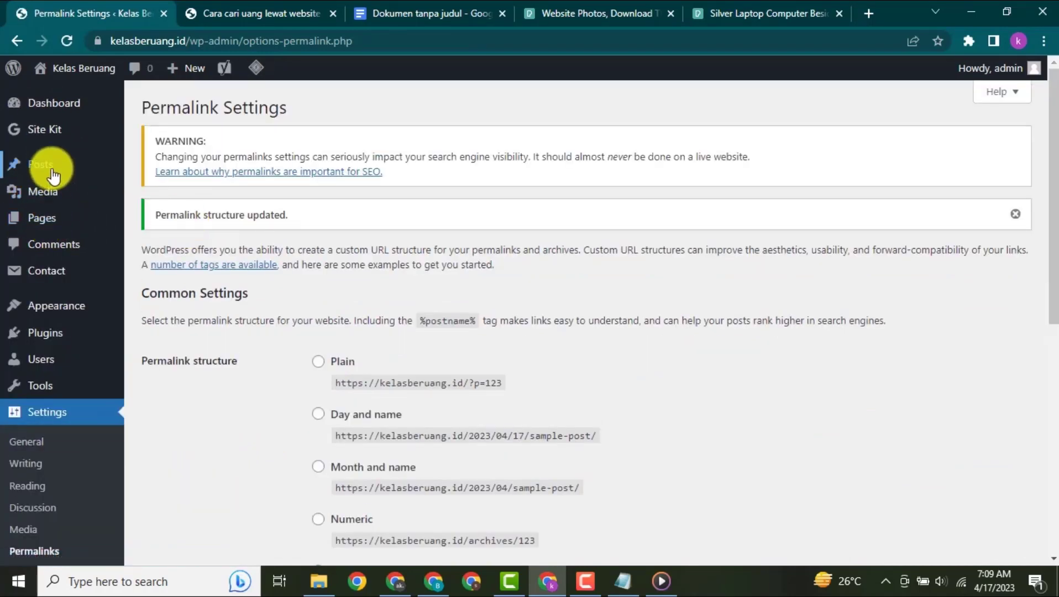
- Open the list of all posts in the WordPress dashboard
mouse_move(52, 169)
left_click(161, 168)
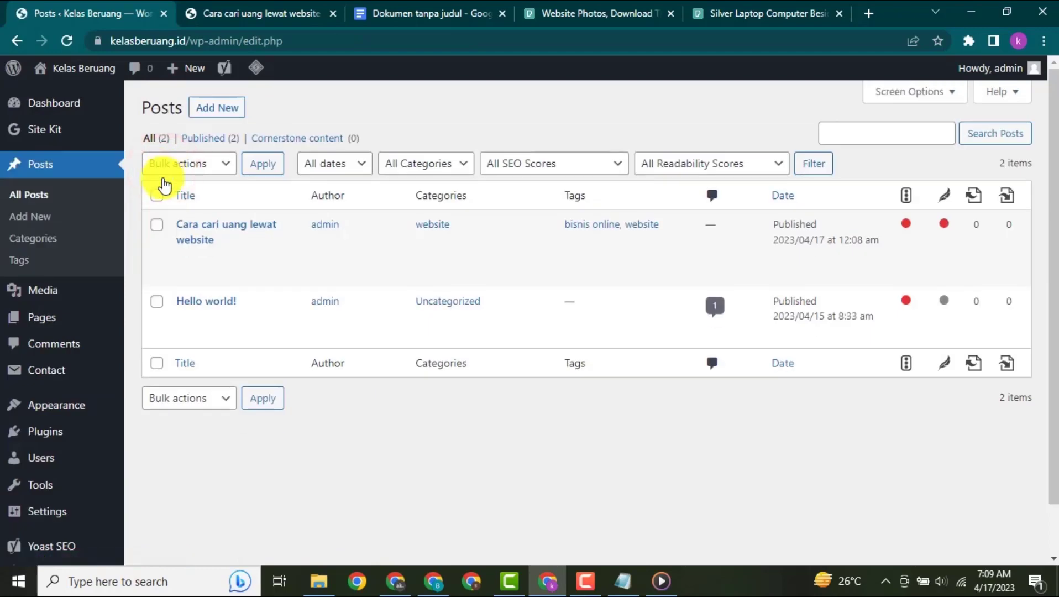
left_click(186, 256)
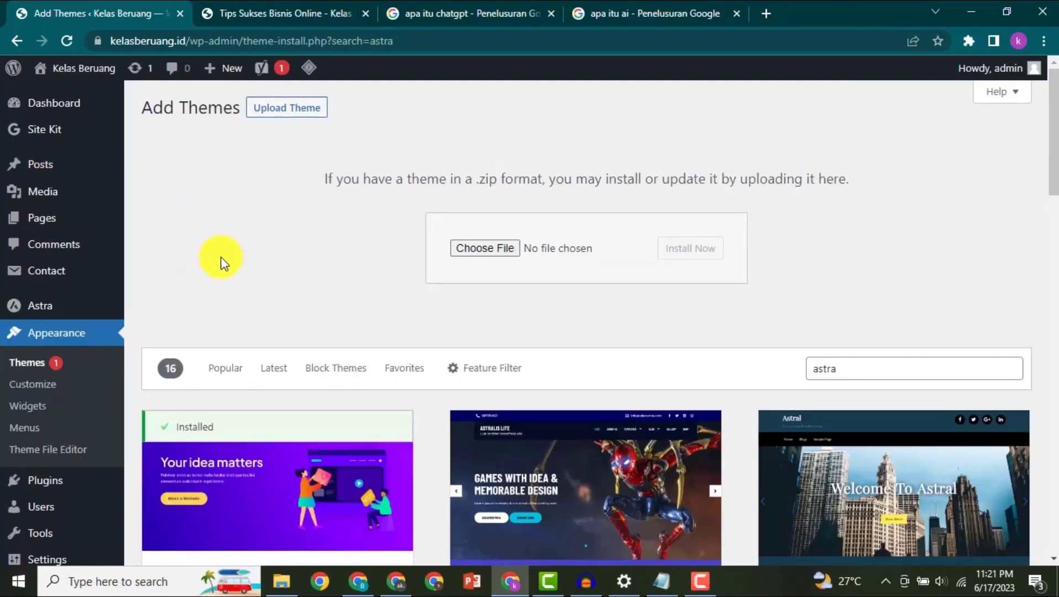
- Open the Kelas Beruang site in a new browser tab and look over the posts on its front page
mouse_move(83, 68)
right_click(93, 106)
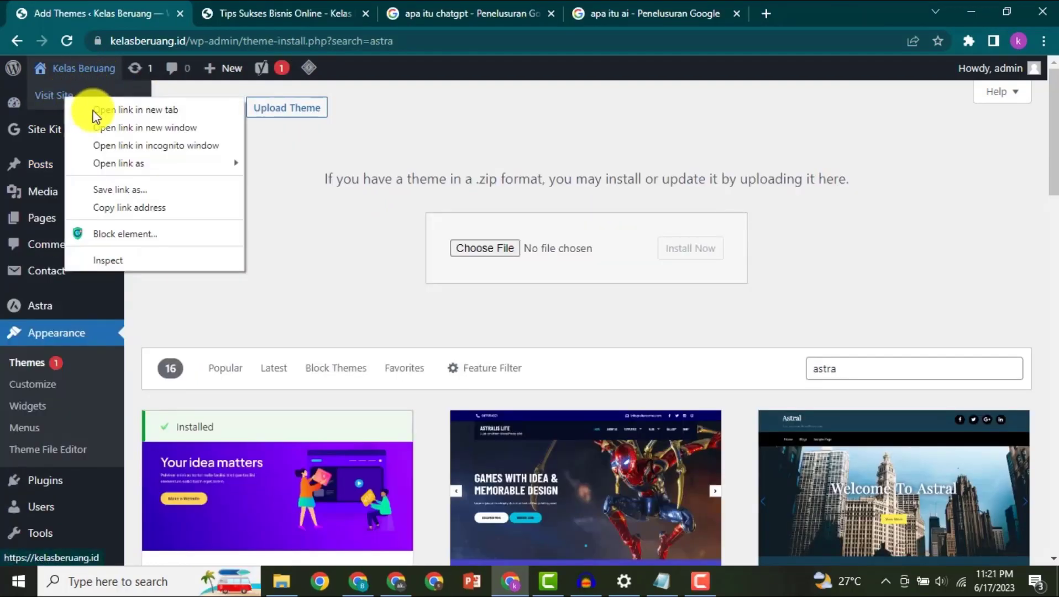
left_click(130, 106)
left_click(235, 25)
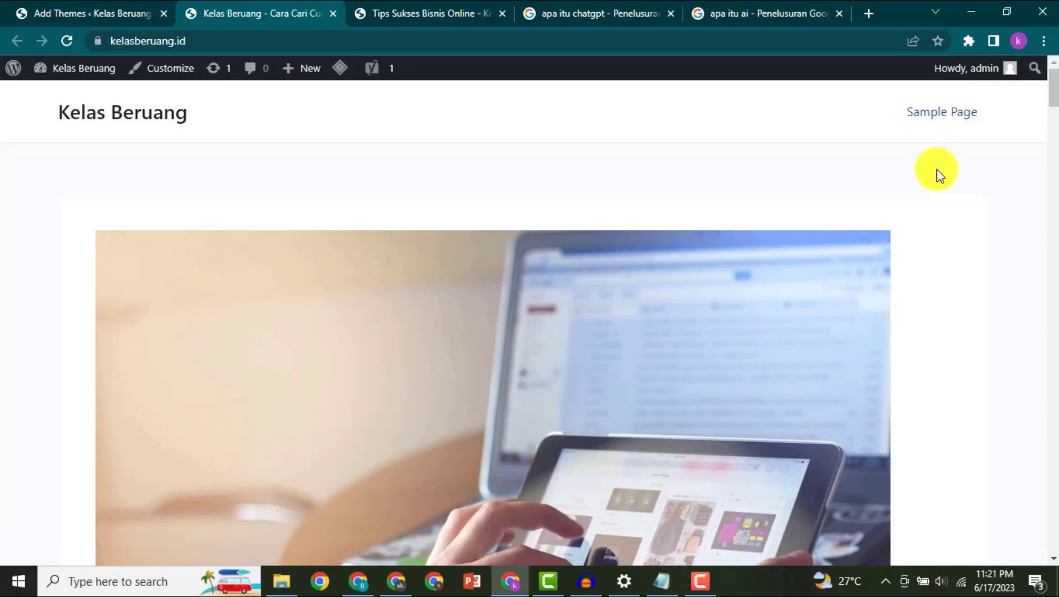
scroll(937, 175, "down", 7)
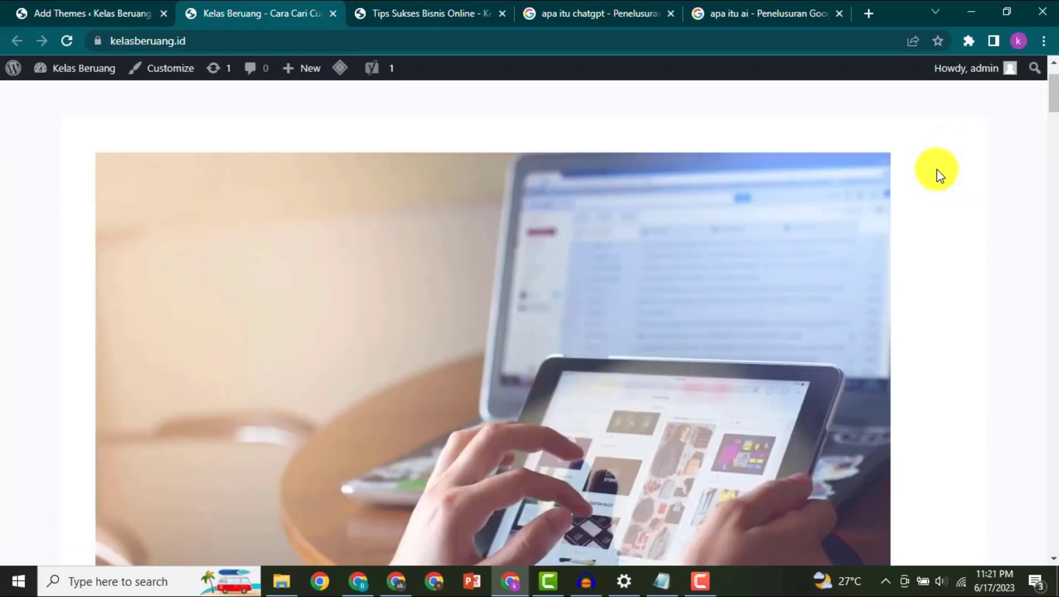
scroll(180, 170, "up", 3)
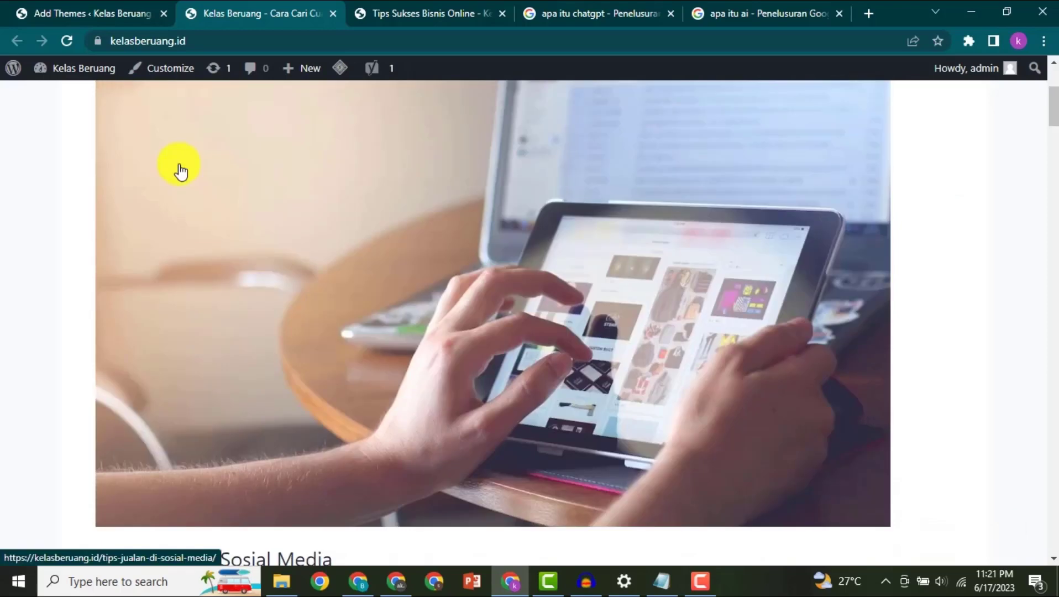
scroll(188, 171, "up", 3)
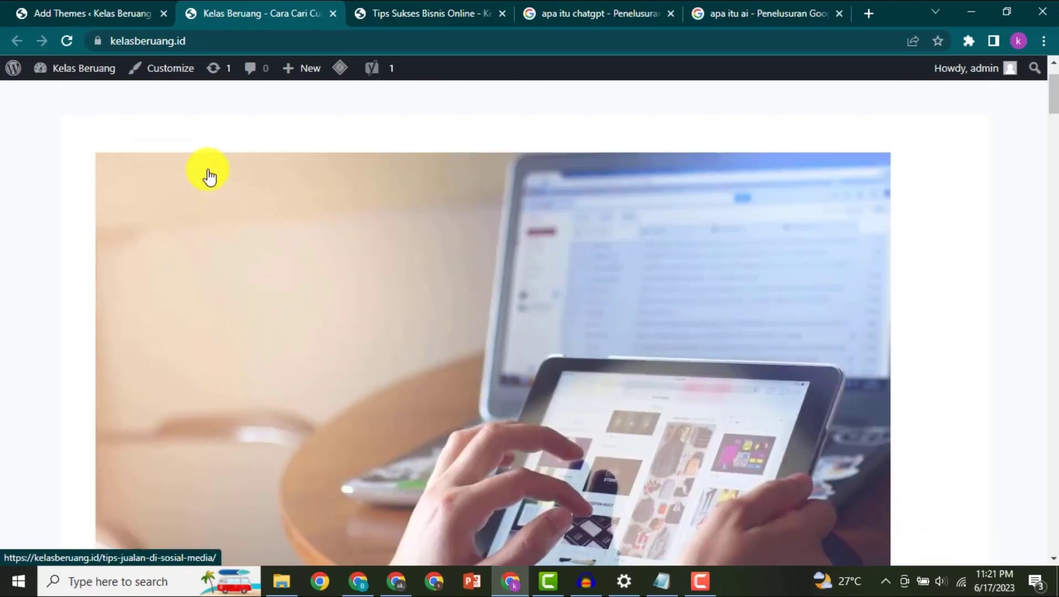
scroll(208, 174, "down", 6)
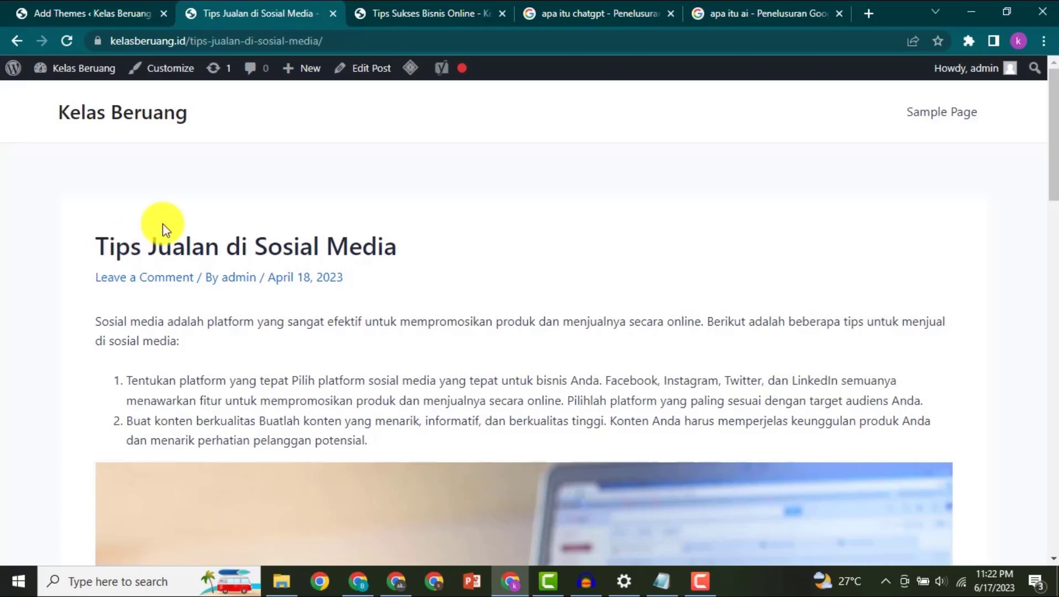
- Review the content of the post "Tips Jualan di Sosial Media" from its title down to the comment section
scroll(162, 223, "down", 3)
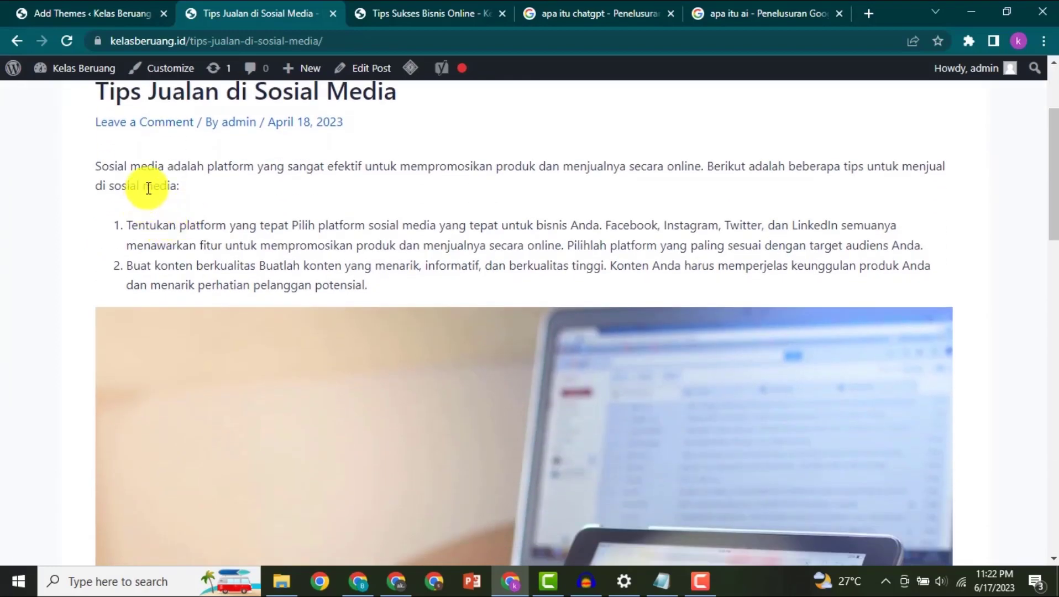
scroll(430, 239, "down", 15)
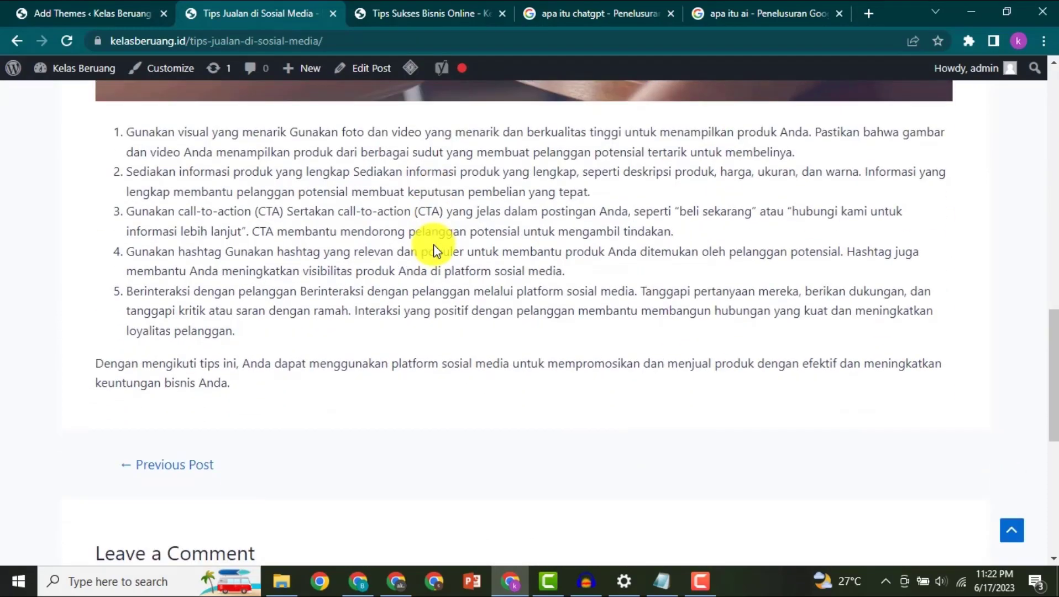
scroll(433, 249, "down", 8)
scroll(523, 308, "up", 20)
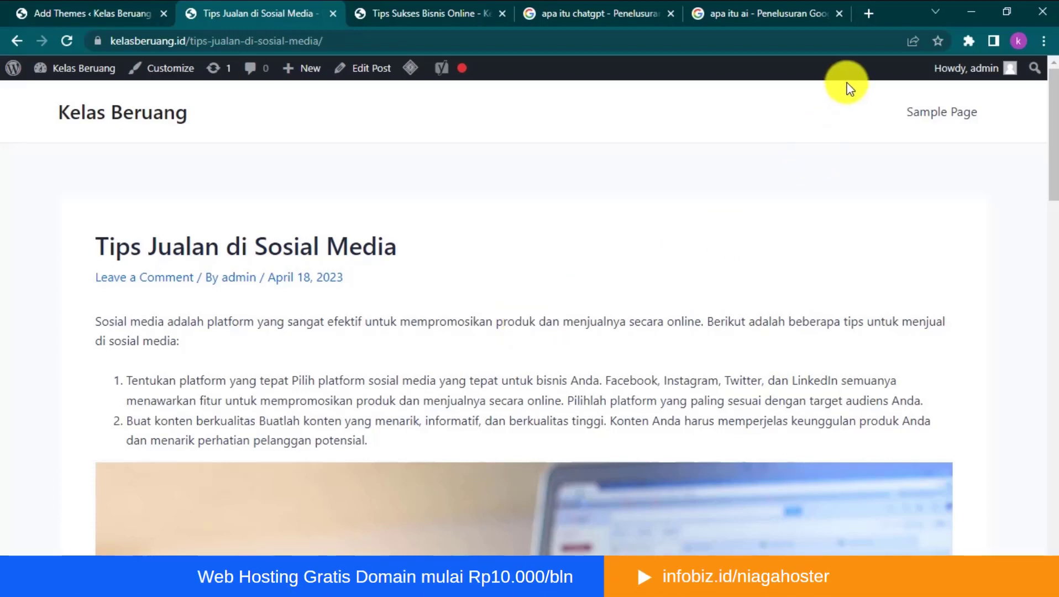
- Search Google for "openai" in a new browser tab and open the OpenAI website
key("ctrl+t")
left_click(846, 41)
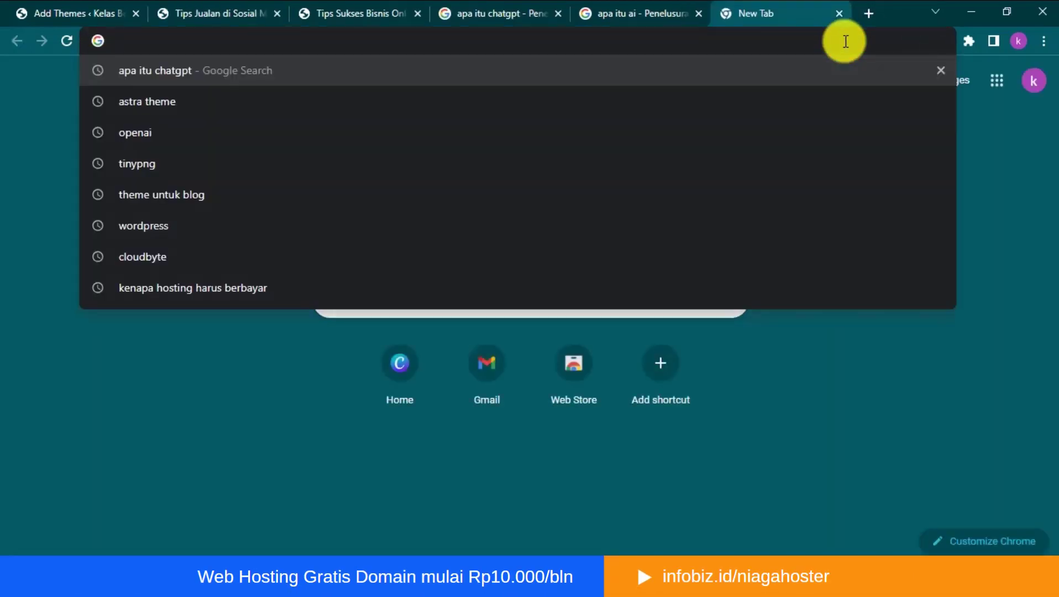
type("open")
key("Return")
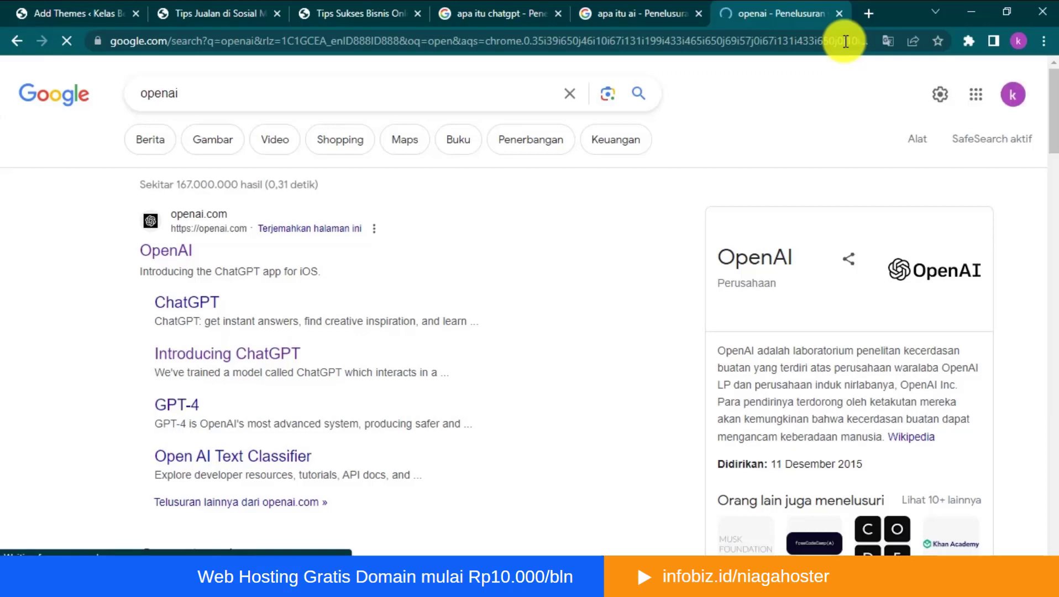
left_click(166, 250)
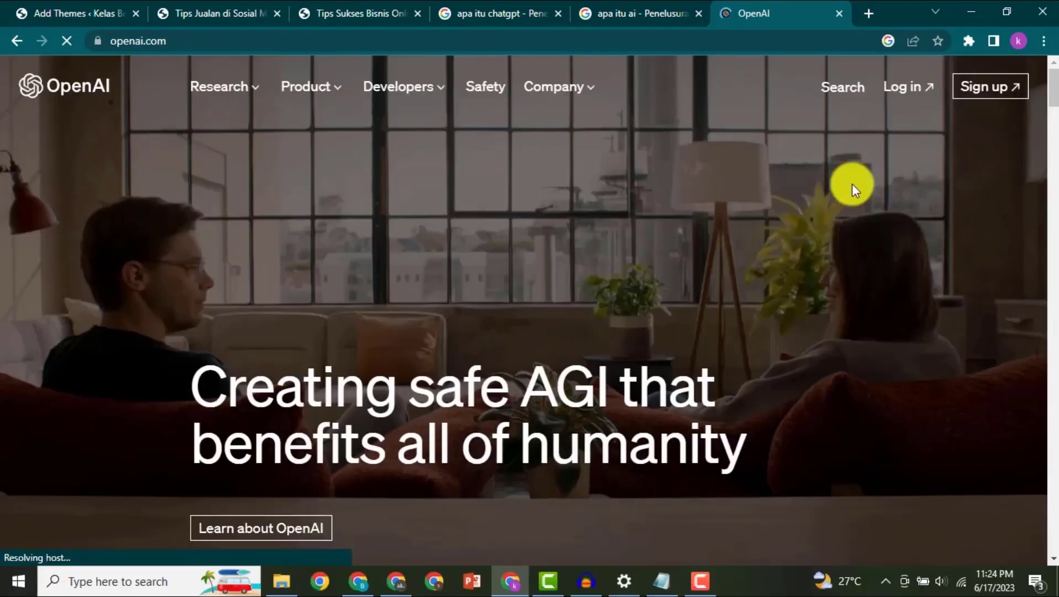